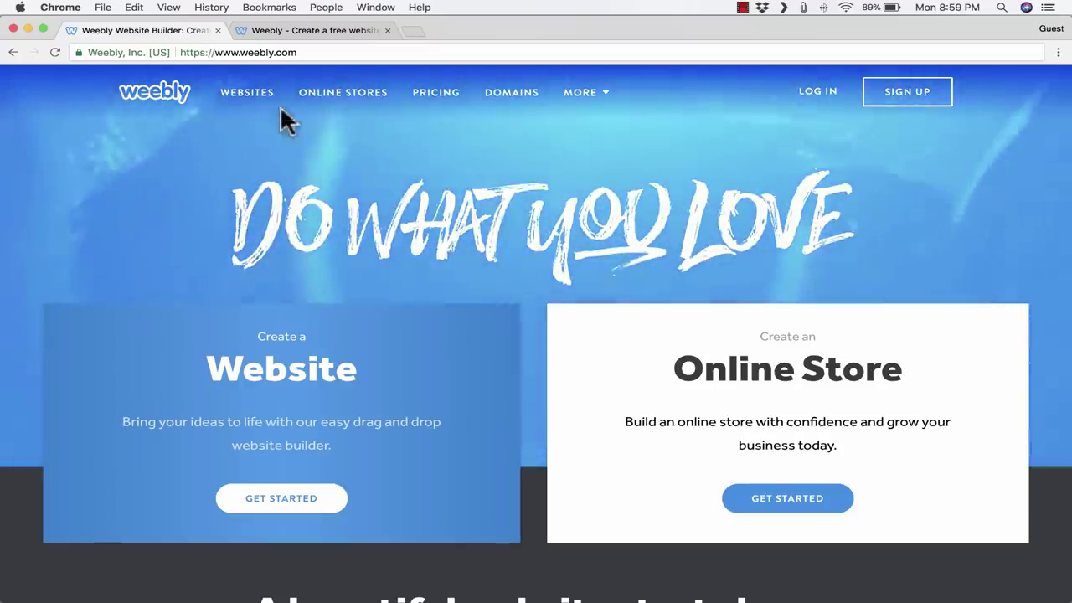
# Step: Scroll through the Weebly home page to look over its features
pyautogui.scroll(-1, 453, 175)
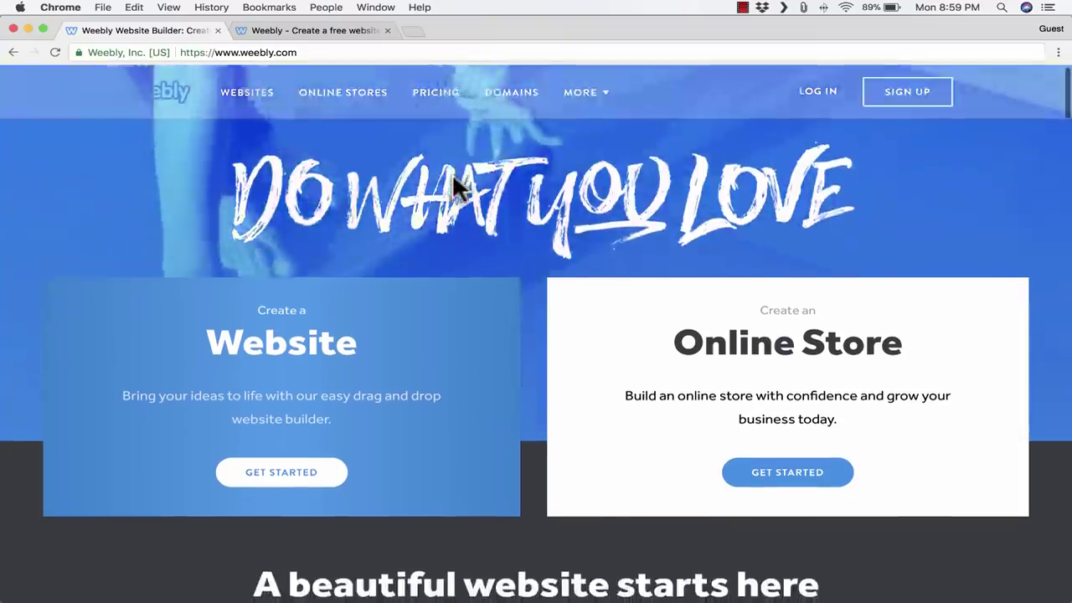
pyautogui.scroll(-3, 452, 174)
pyautogui.scroll(4, 452, 173)
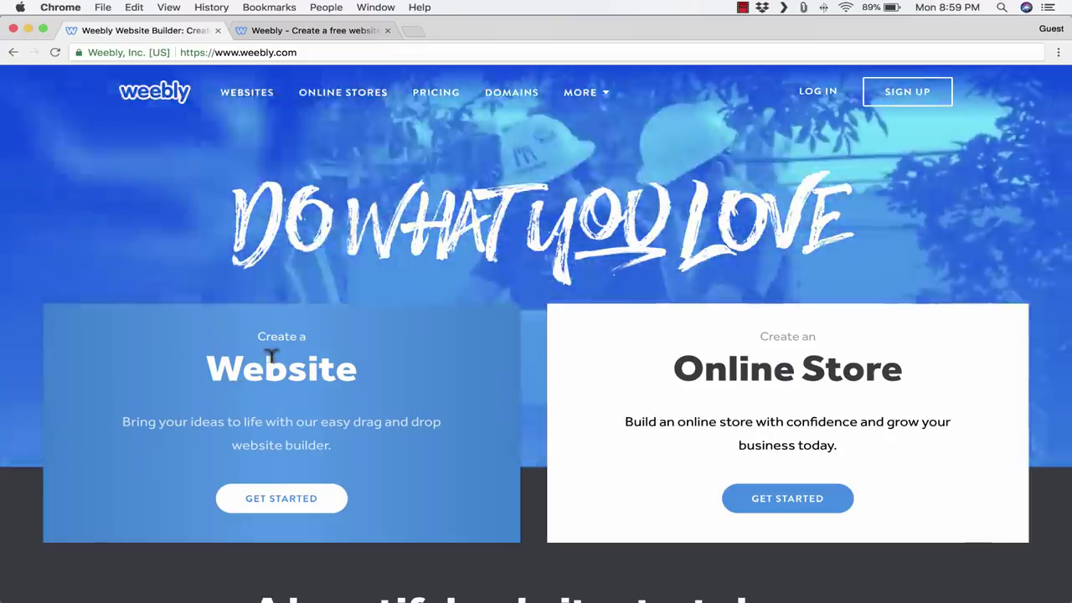
pyautogui.scroll(-3, 423, 408)
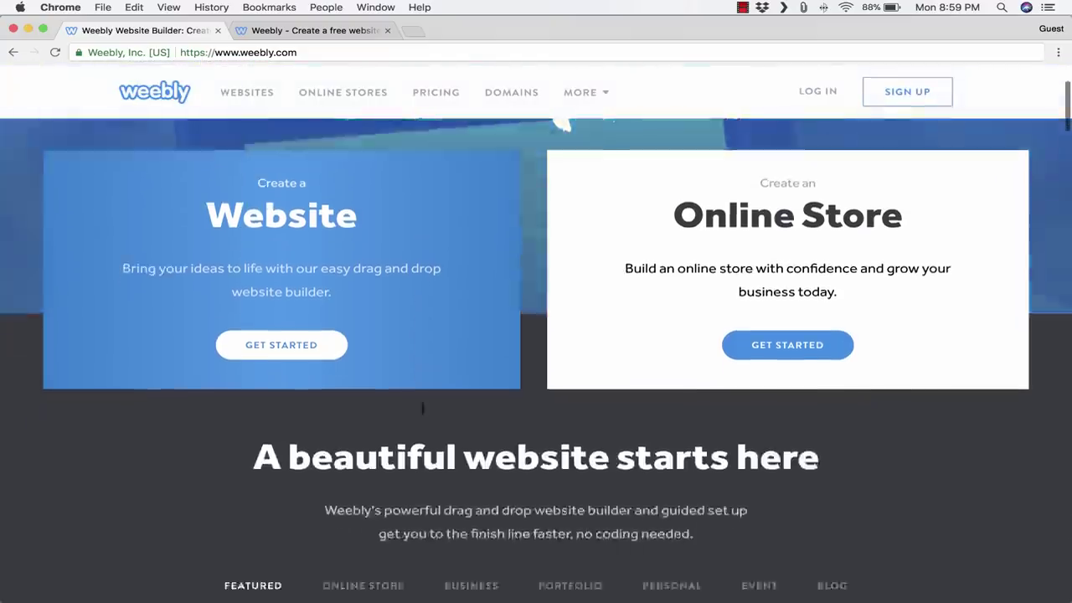
pyautogui.scroll(-8, 423, 408)
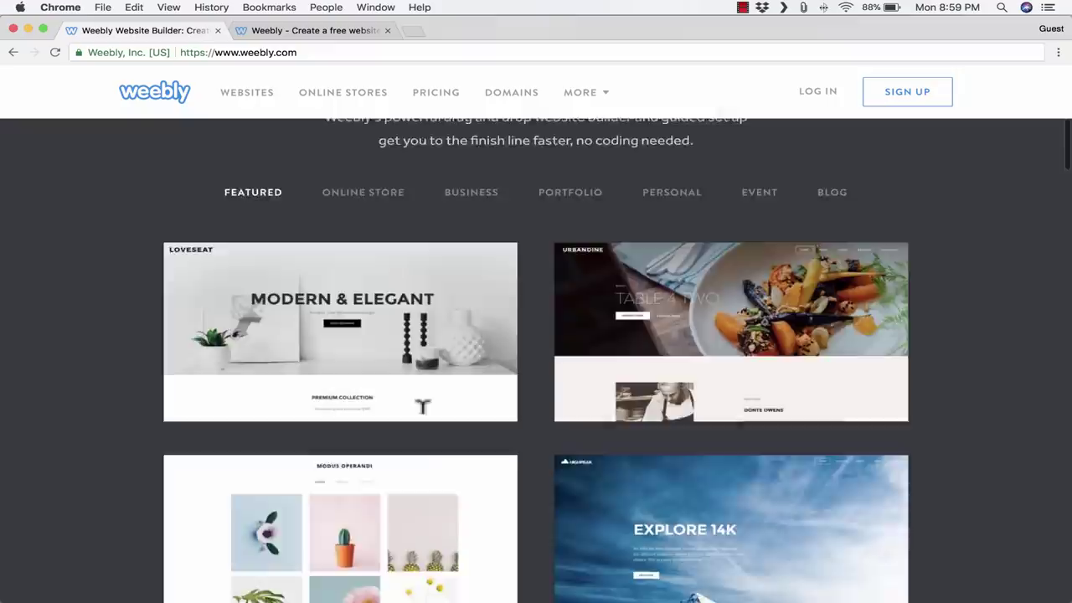
pyautogui.scroll(-2, 423, 407)
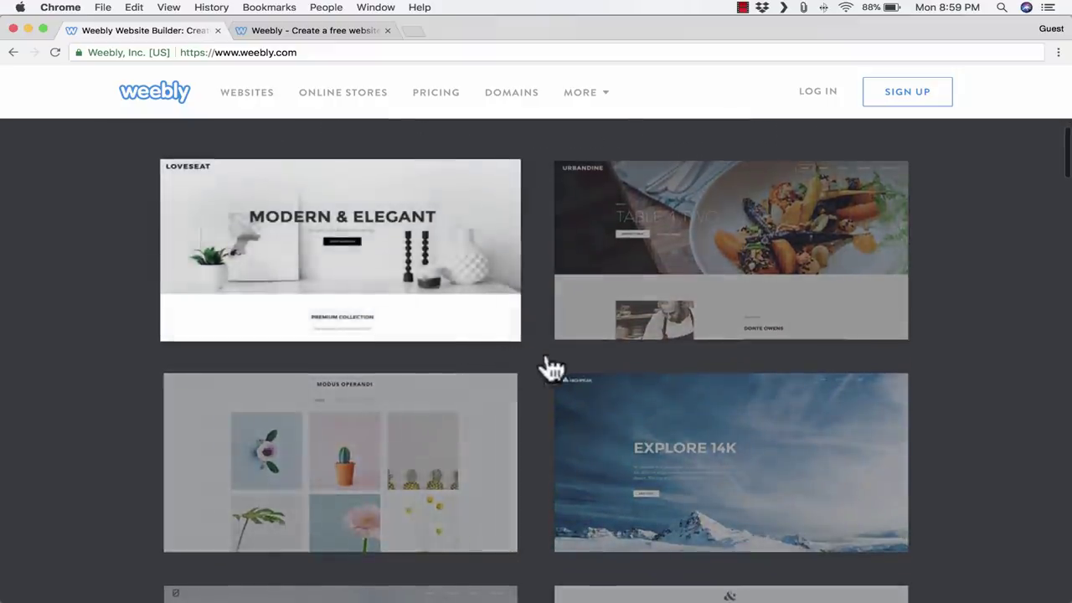
pyautogui.scroll(-5, 497, 390)
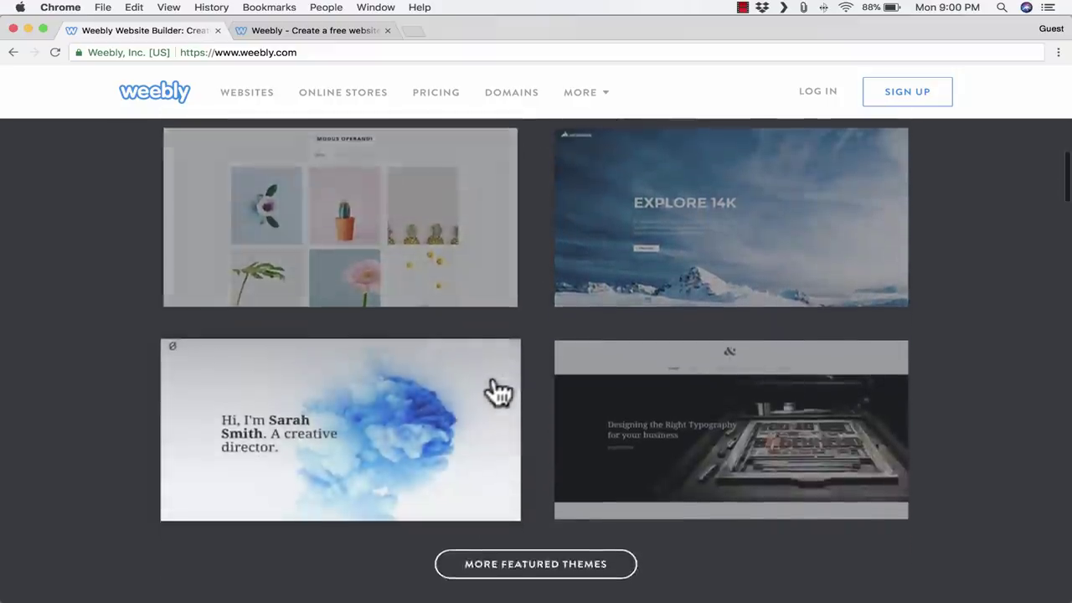
pyautogui.scroll(-4, 497, 390)
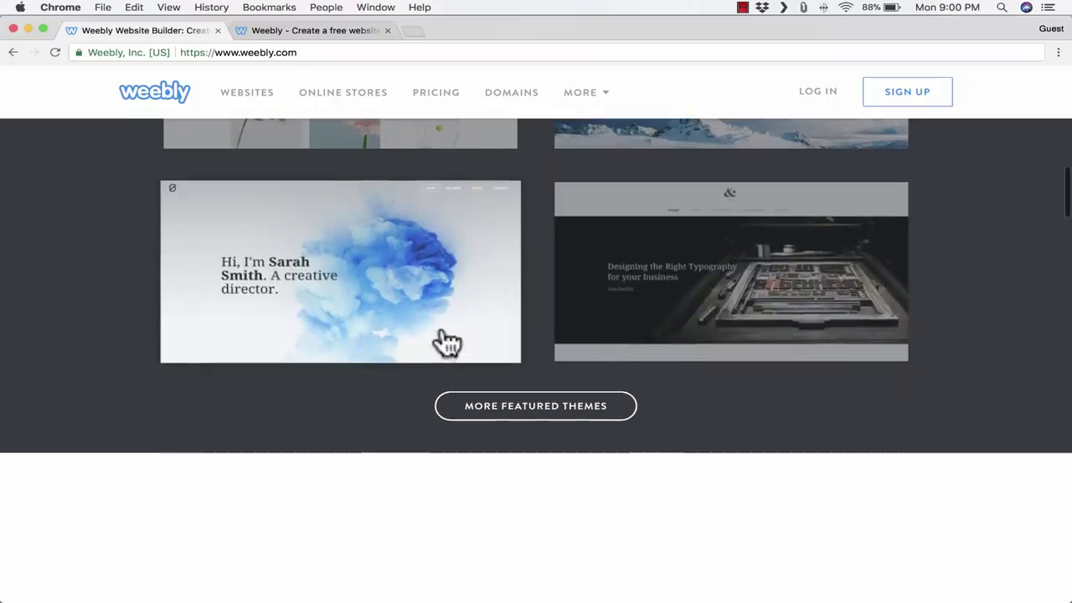
pyautogui.scroll(-4, 427, 317)
pyautogui.scroll(15, 430, 322)
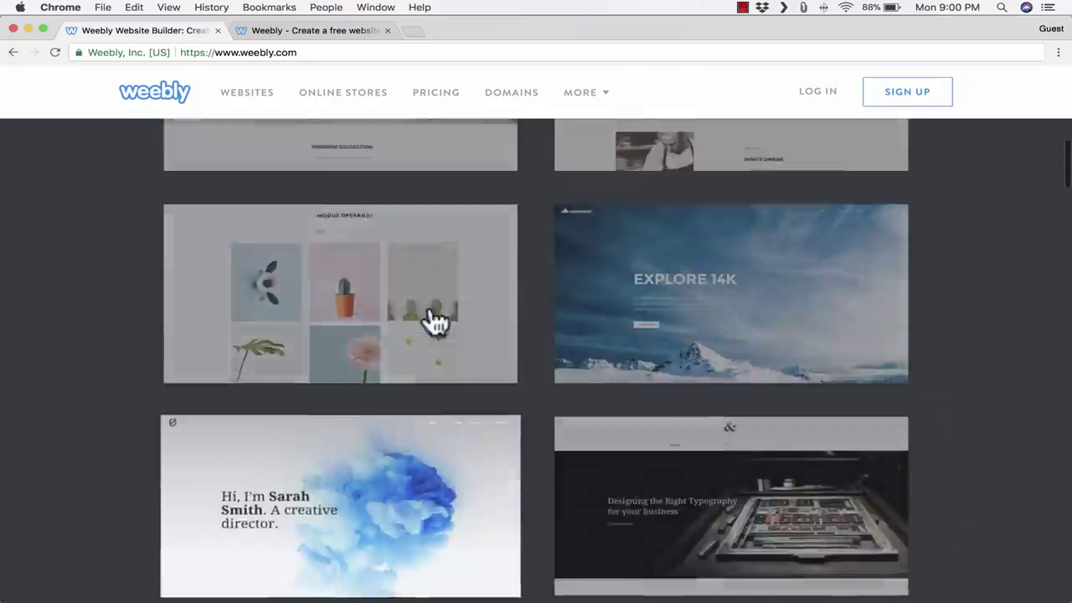
pyautogui.scroll(5, 429, 306)
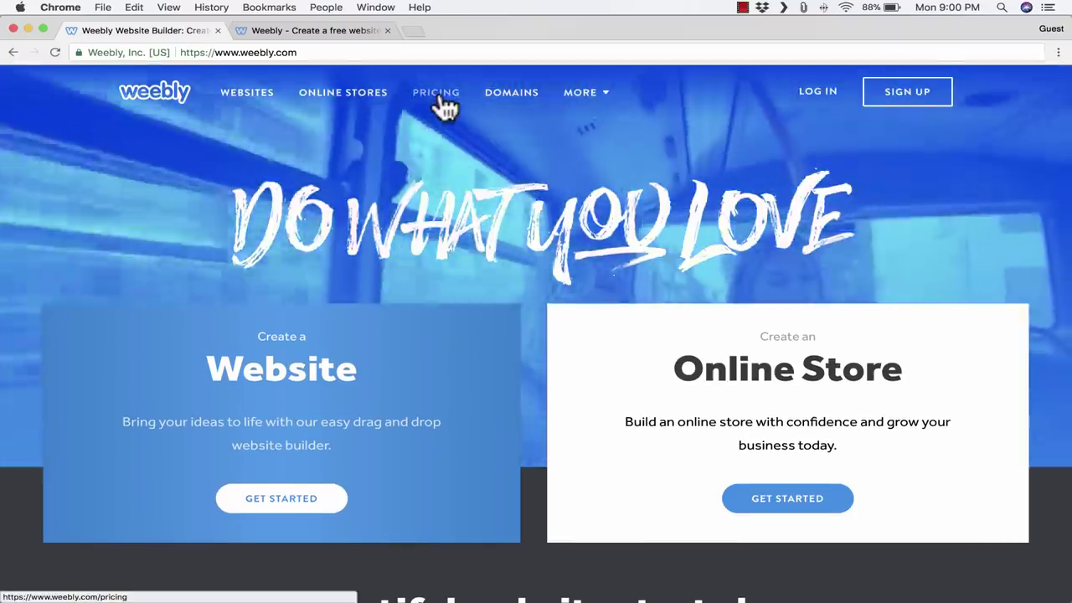
# Step: Open Pricing and review the Free, Connect, Starter, Pro and Business plan comparison to the footer
pyautogui.click(441, 106)
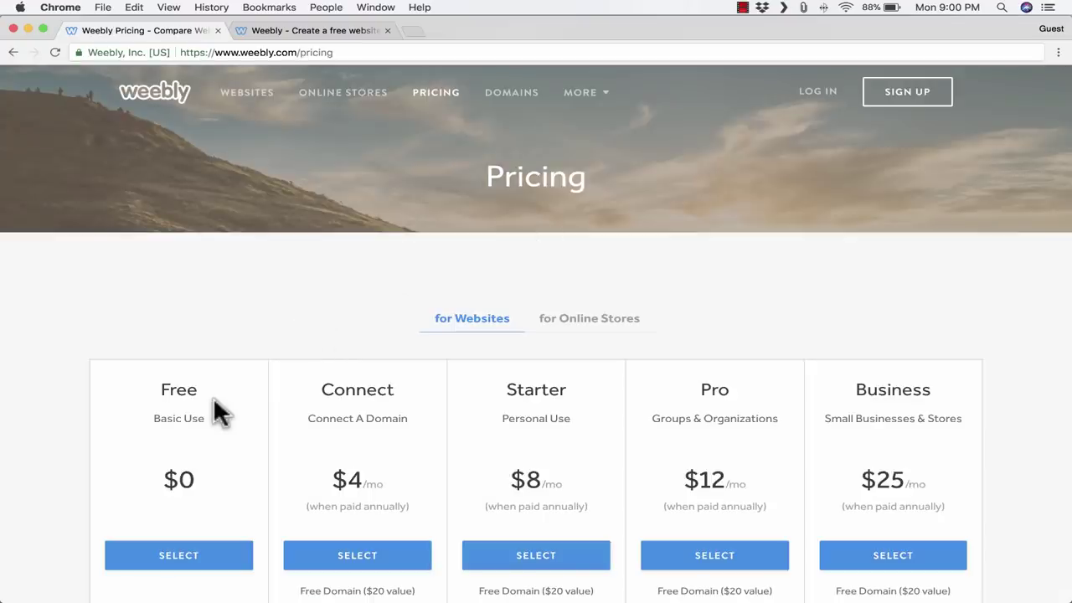
pyautogui.scroll(-5, 213, 402)
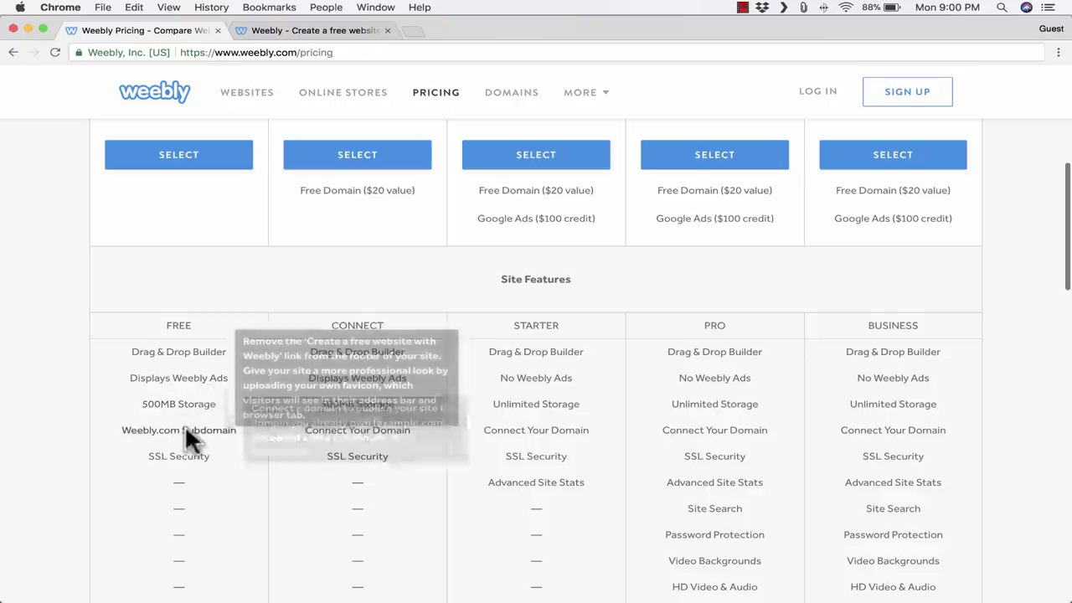
pyautogui.moveTo(204, 455)
pyautogui.scroll(3, 209, 453)
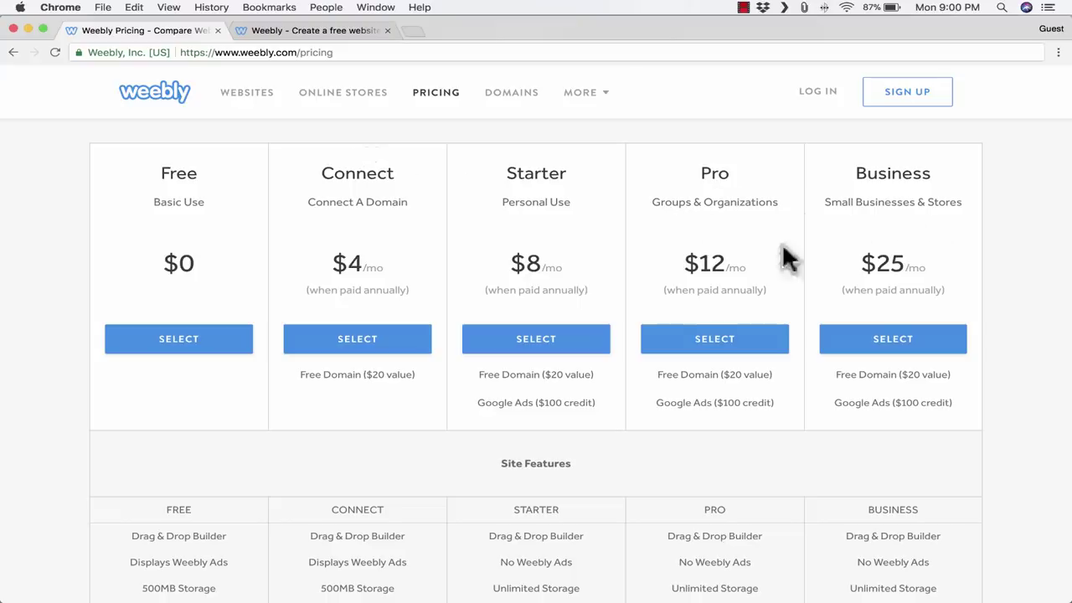
pyautogui.scroll(-15, 1016, 298)
pyautogui.scroll(-7, 1014, 299)
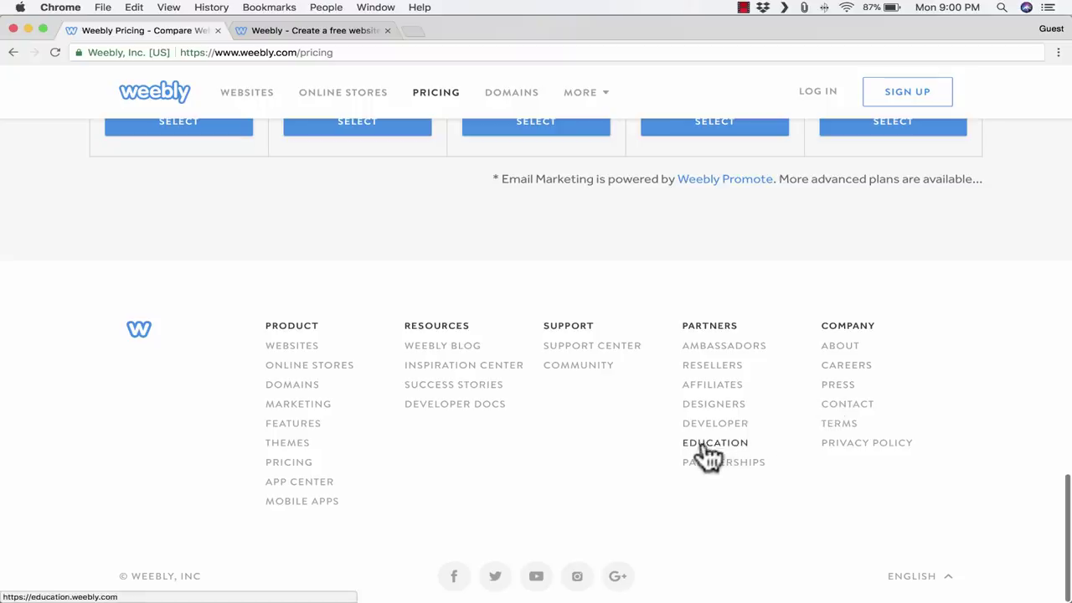
pyautogui.click(707, 446)
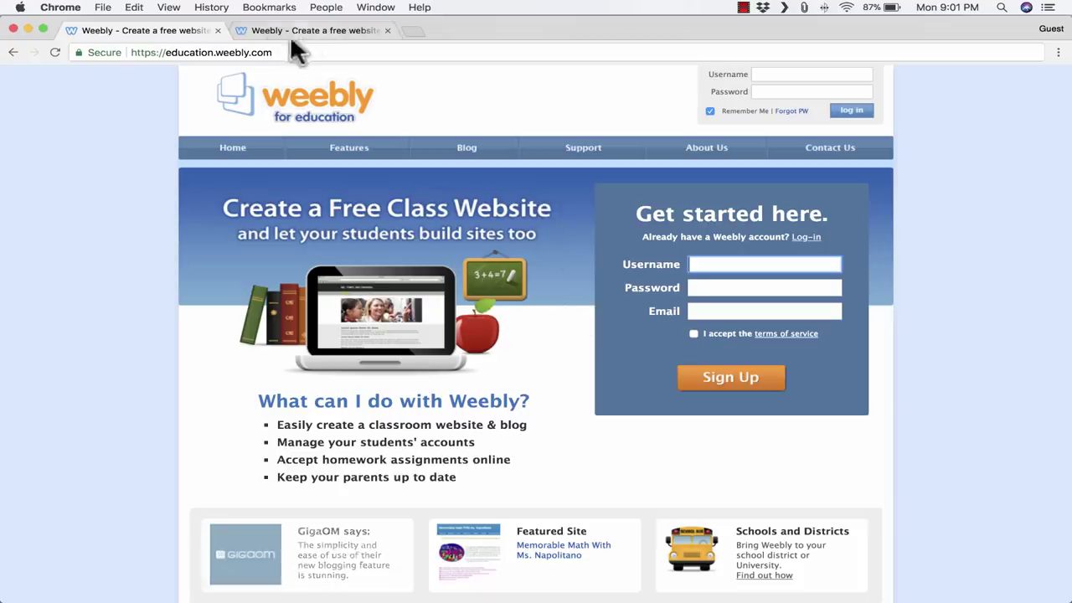
# Step: Go back to the Weebly home page and start creating a new website
pyautogui.click(12, 53)
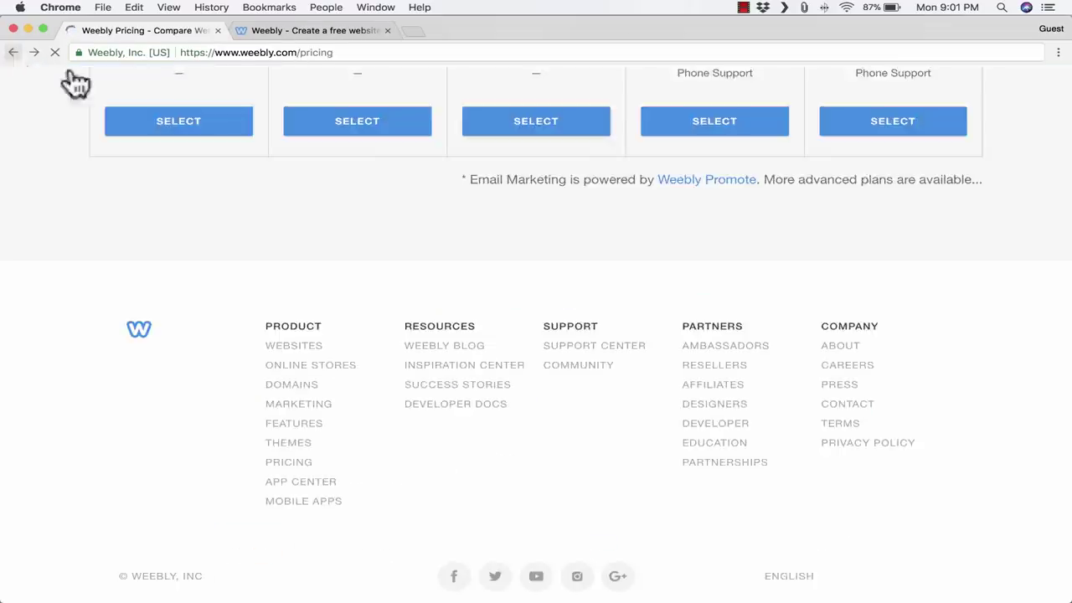
pyautogui.click(167, 101)
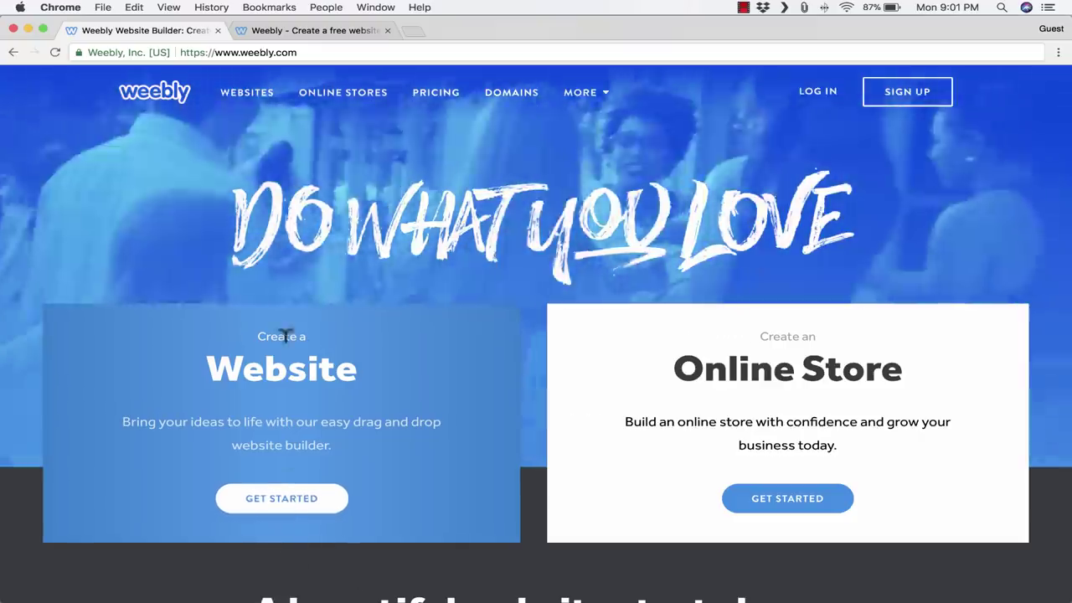
pyautogui.click(283, 500)
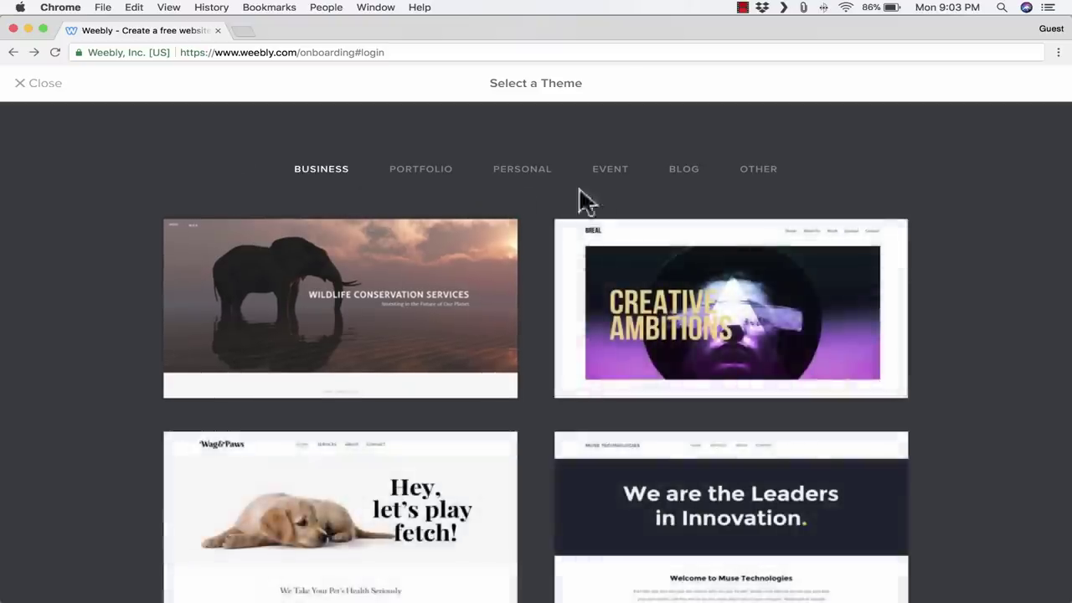
# Step: Browse the Portfolio, Personal and Event theme categories, settling on Personal
pyautogui.scroll(-1, 545, 287)
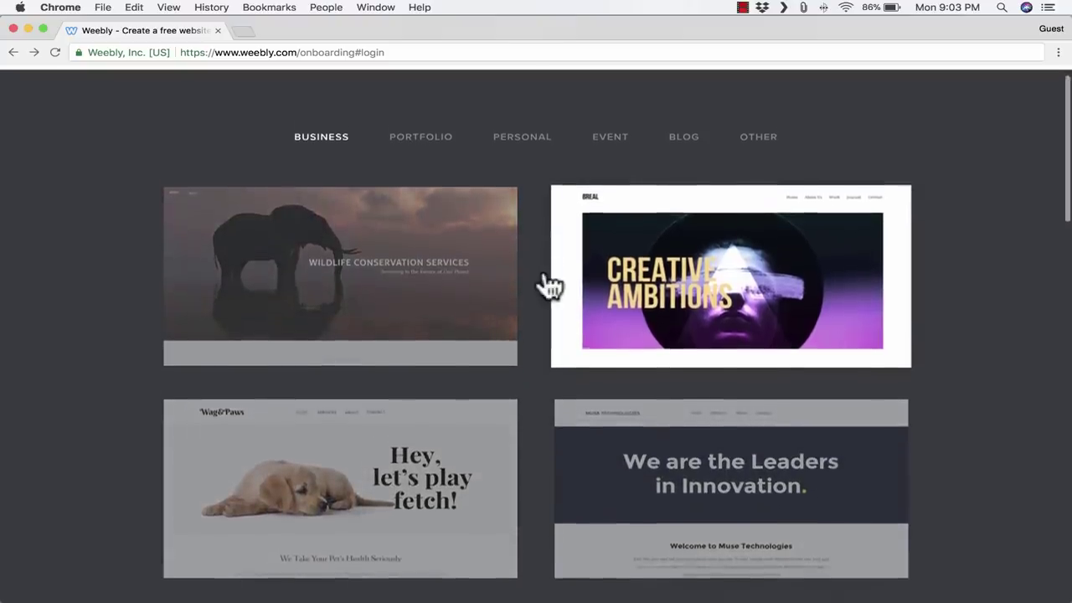
pyautogui.scroll(1, 545, 287)
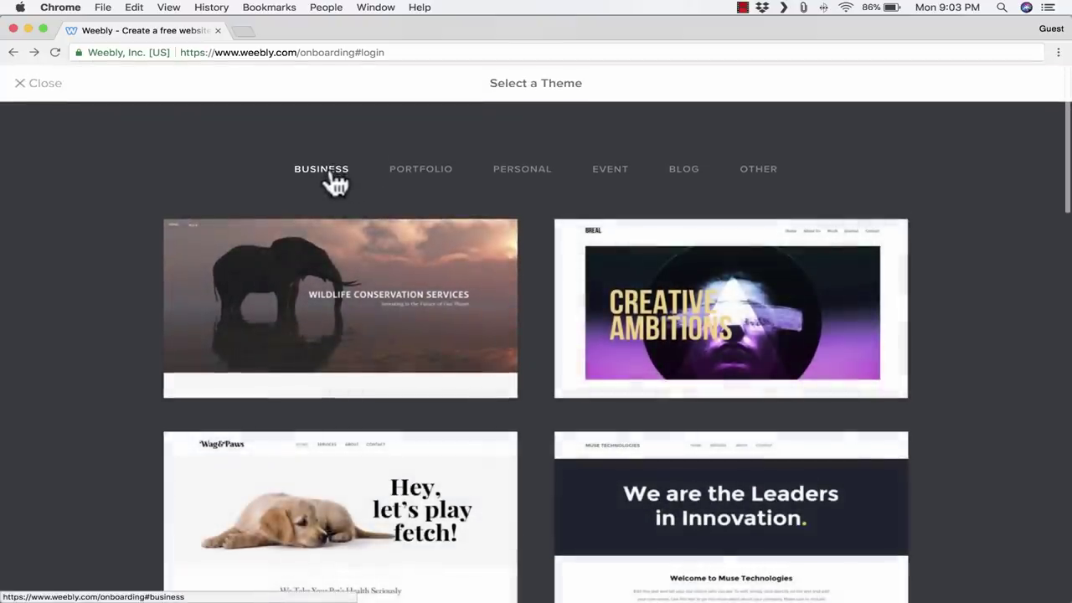
pyautogui.click(439, 178)
pyautogui.click(535, 173)
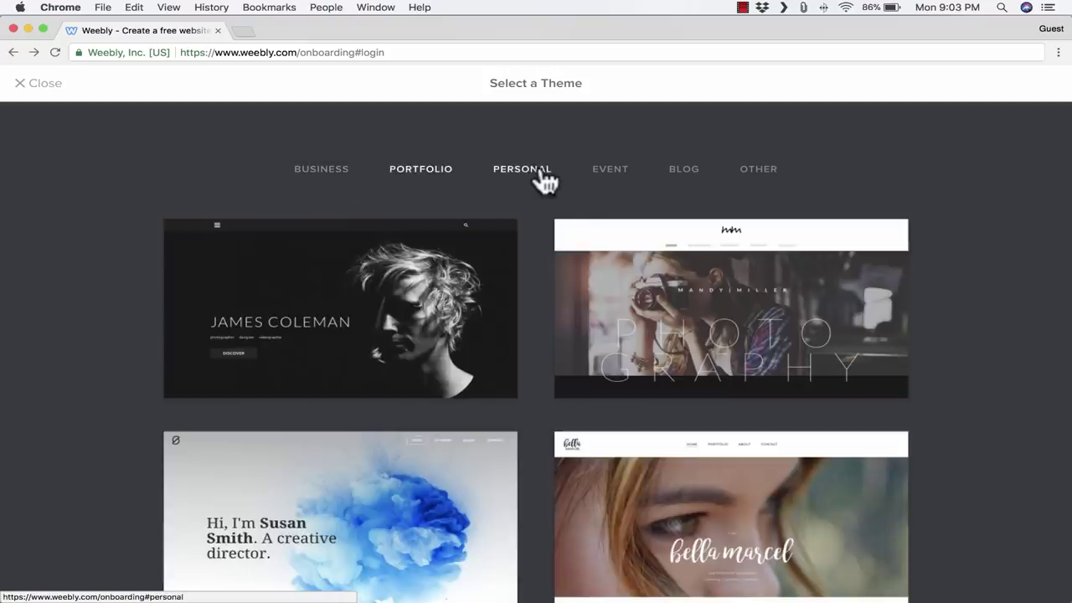
pyautogui.click(605, 174)
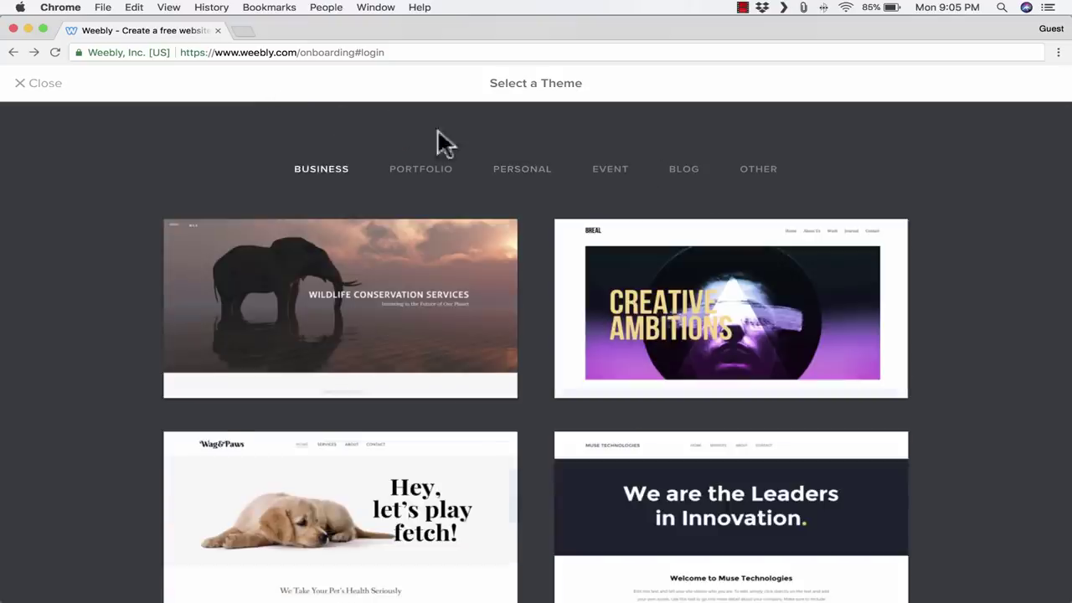
pyautogui.click(538, 173)
# Step: Preview the Personal creative-director theme with the blue smoke image
pyautogui.scroll(-1, 386, 251)
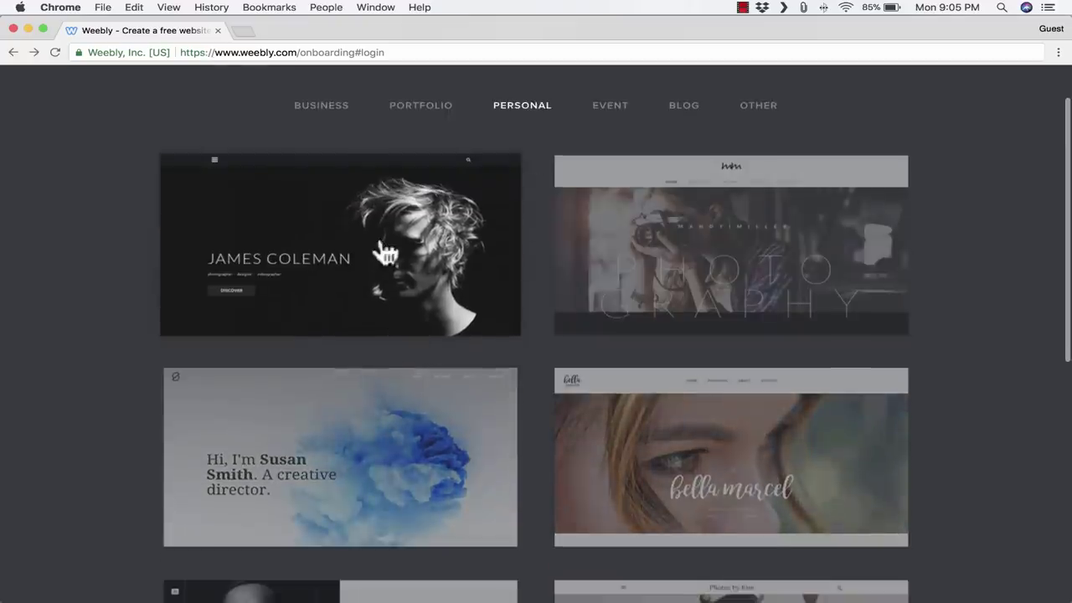
pyautogui.scroll(-2, 381, 243)
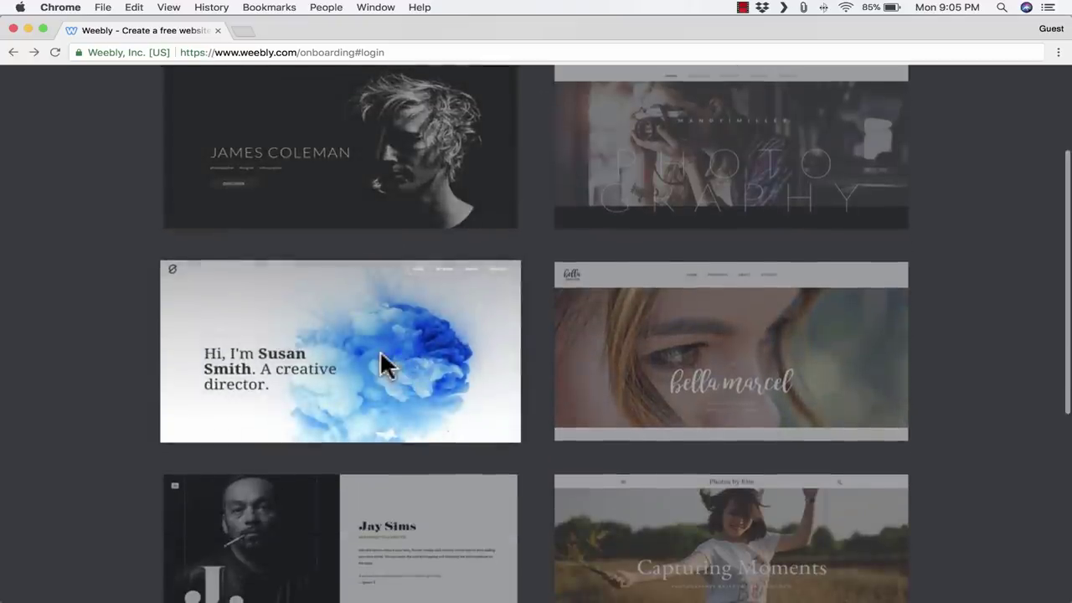
pyautogui.click(380, 350)
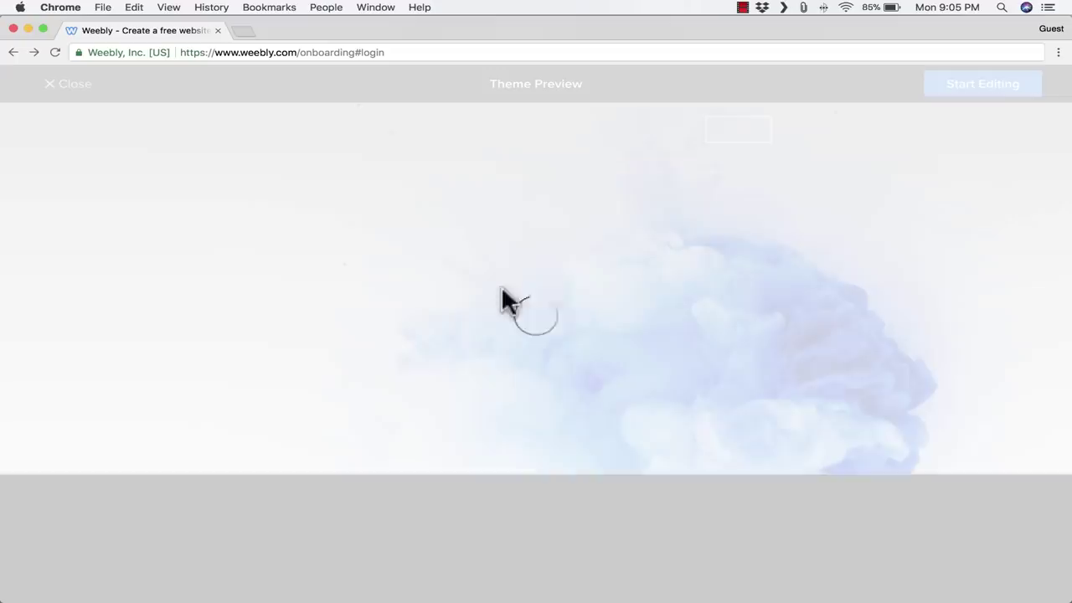
pyautogui.scroll(-3, 552, 161)
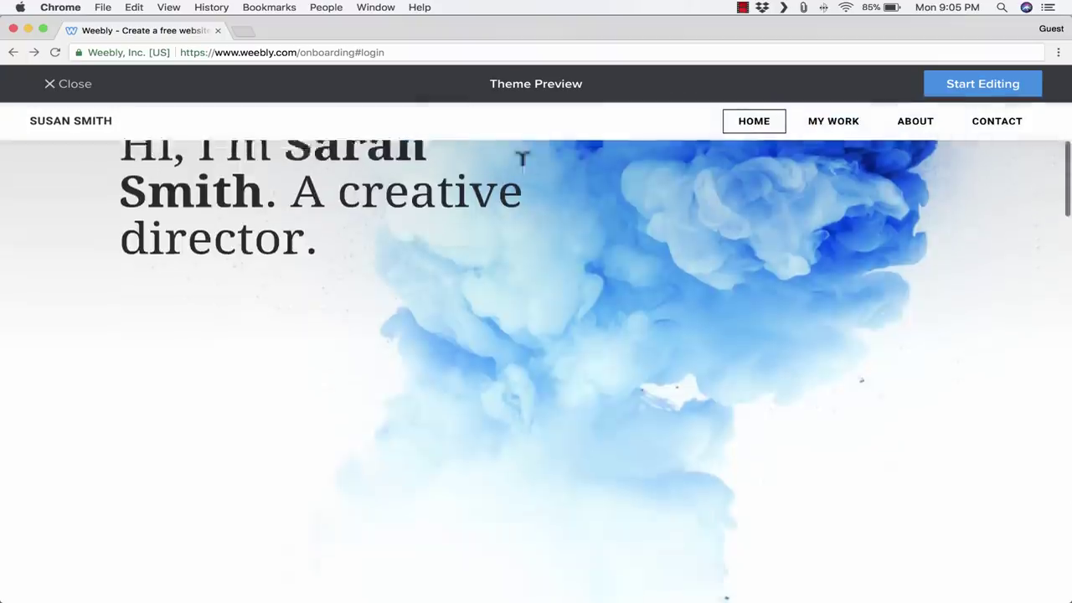
pyautogui.scroll(-5, 519, 161)
pyautogui.scroll(10, 519, 161)
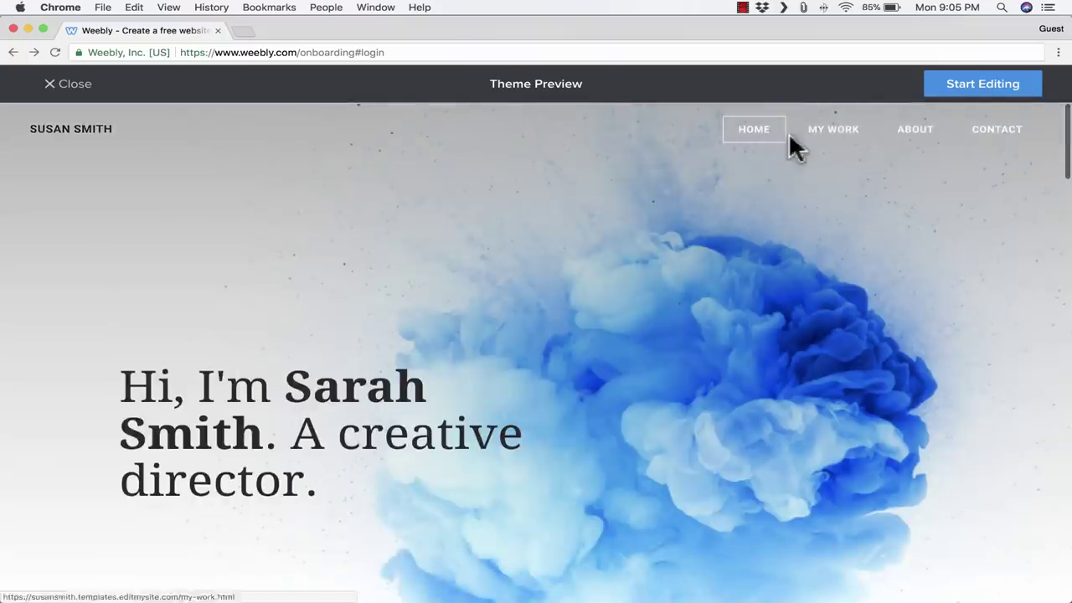
# Step: Start editing from the theme and register synthpopheaven.com as a new .com domain
pyautogui.click(1016, 82)
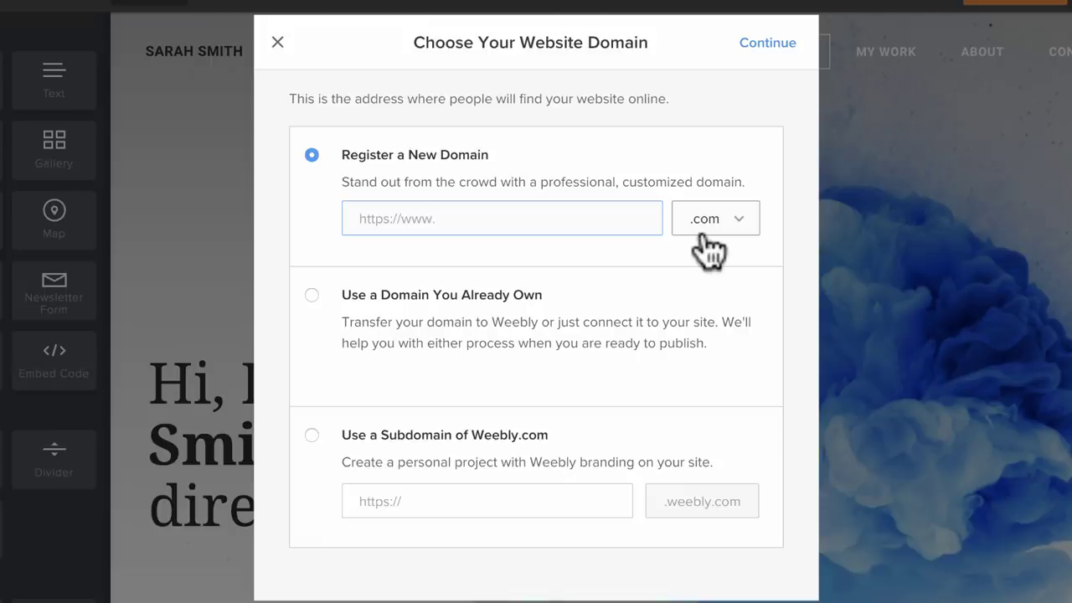
pyautogui.write('synth')
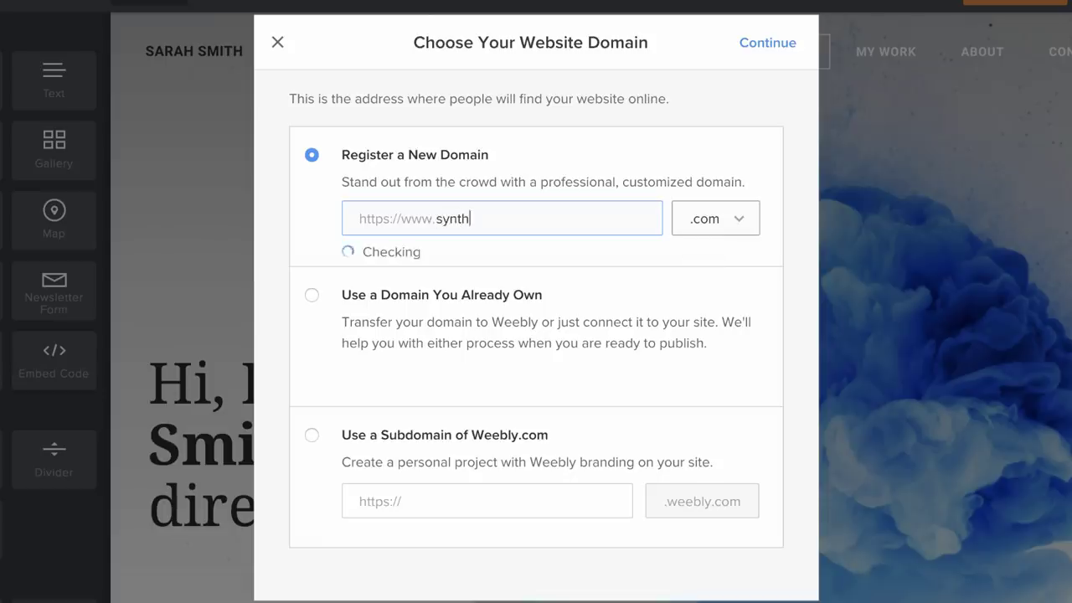
pyautogui.write('popheaven')
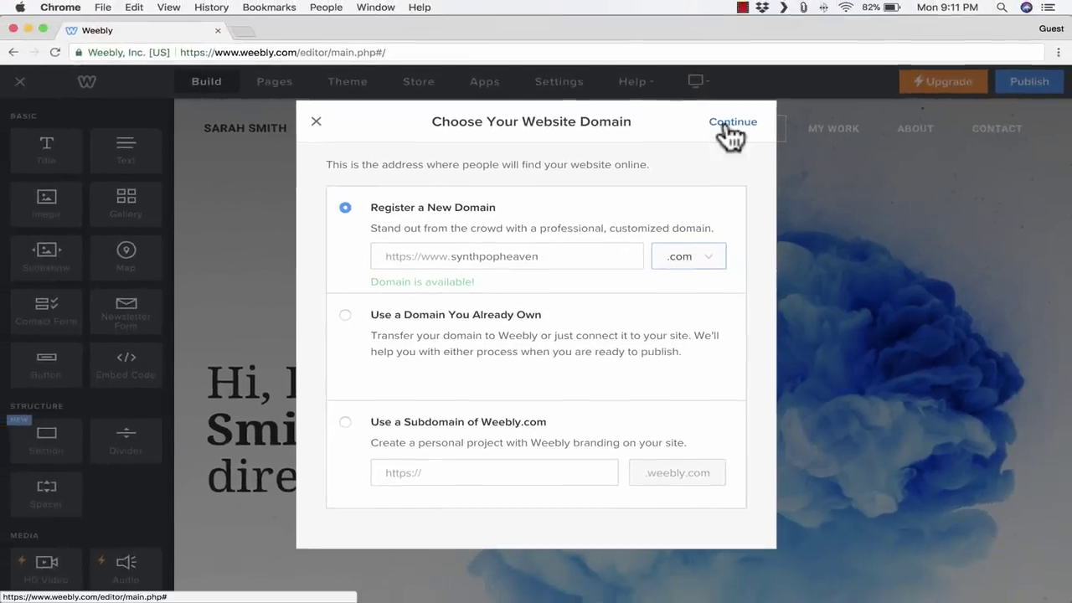
pyautogui.click(725, 123)
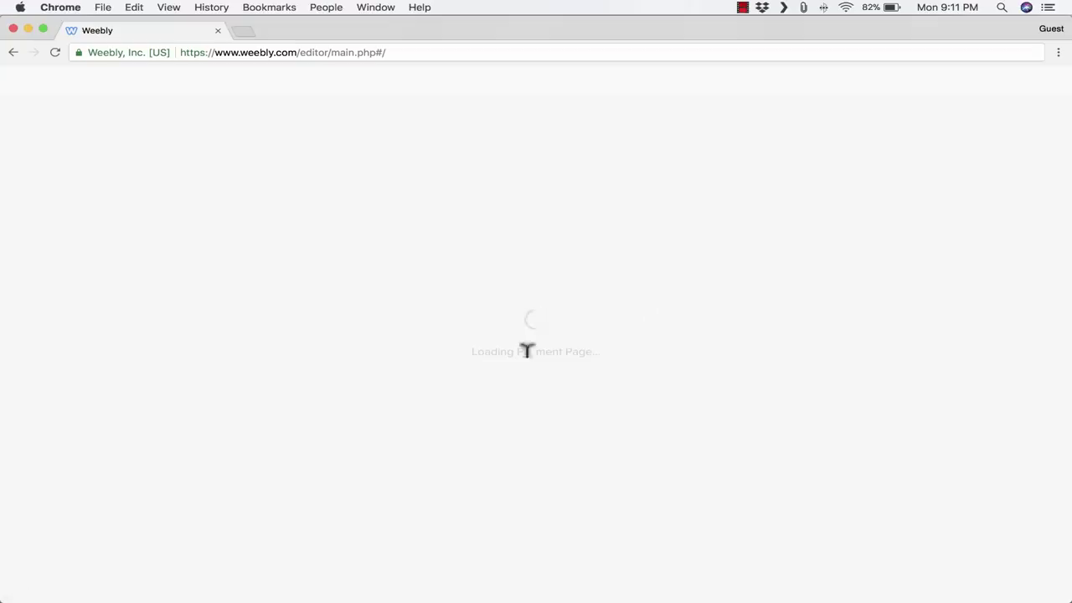
# Step: Drop the paid domain and use the free subdomain synthpopheaven.weebly.com instead
pyautogui.click(54, 84)
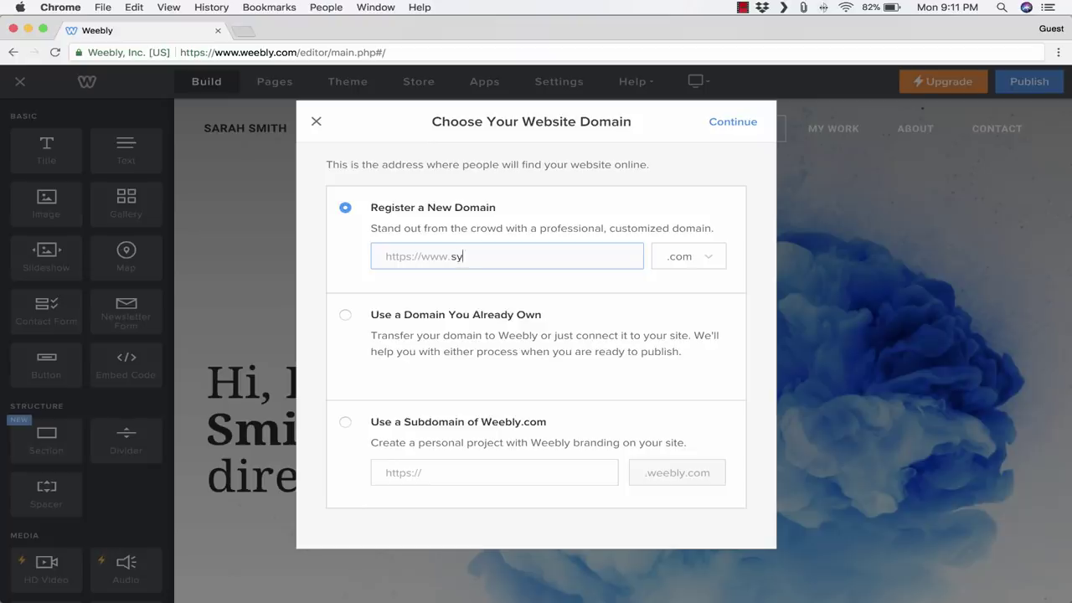
pyautogui.write('synthpo')
pyautogui.press('BackSpace')
pyautogui.press('BackSpace')
pyautogui.press('BackSpace')
pyautogui.press('BackSpace')
pyautogui.press('BackSpace')
pyautogui.press('BackSpace')
pyautogui.press('BackSpace')
pyautogui.press('BackSpace')
pyautogui.click(344, 312)
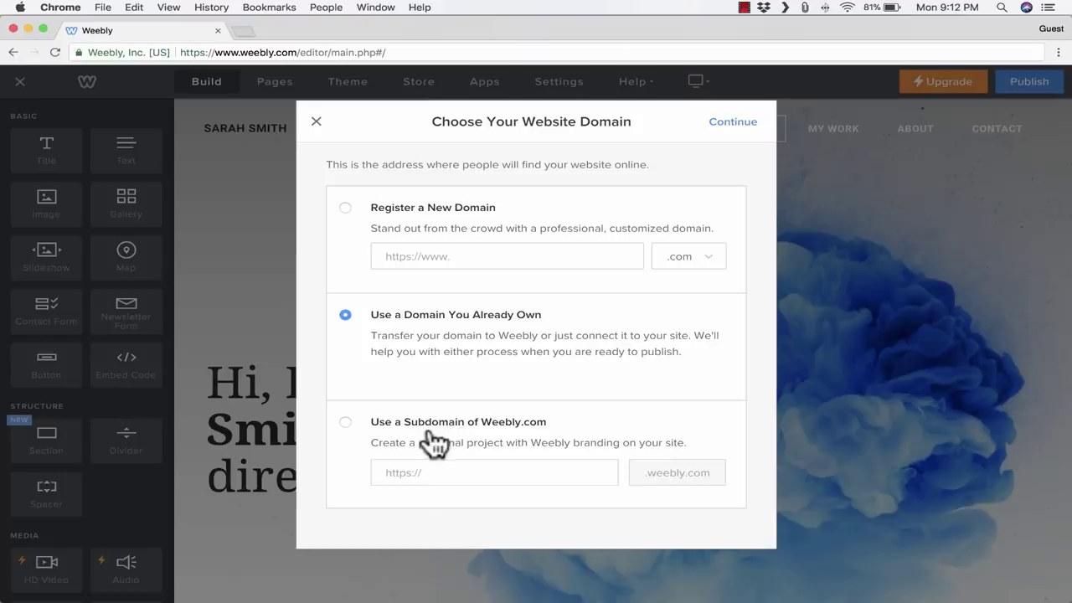
pyautogui.click(345, 421)
pyautogui.click(485, 472)
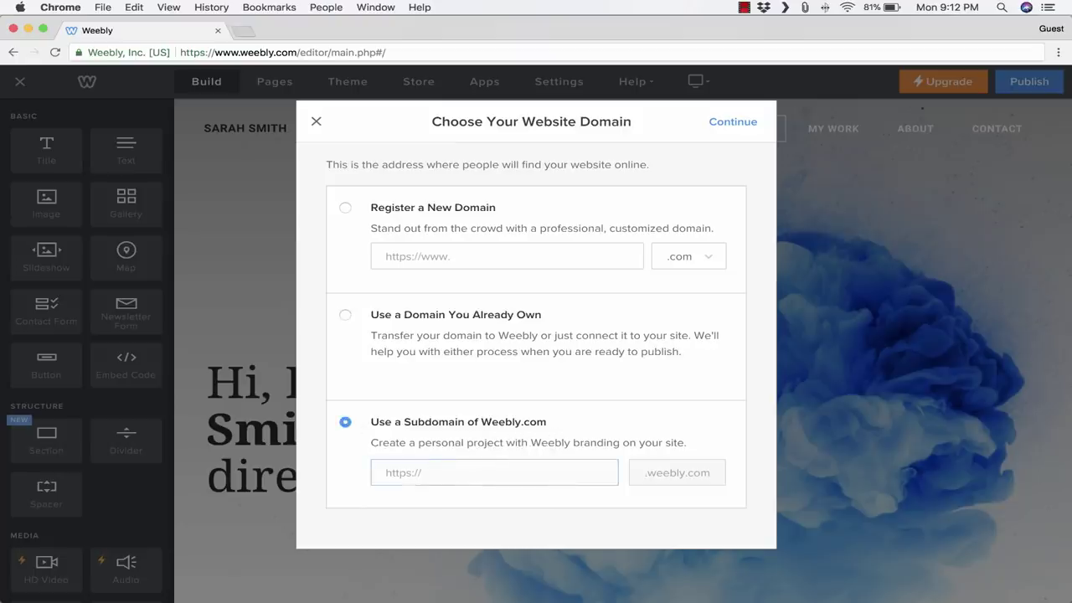
pyautogui.write('synthpopheaven')
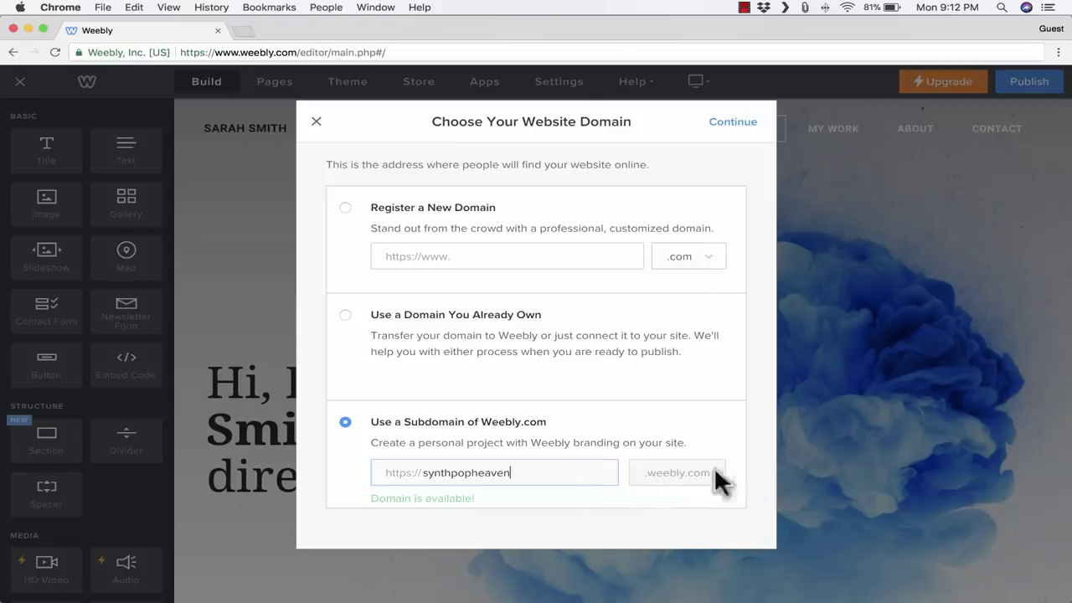
pyautogui.click(732, 122)
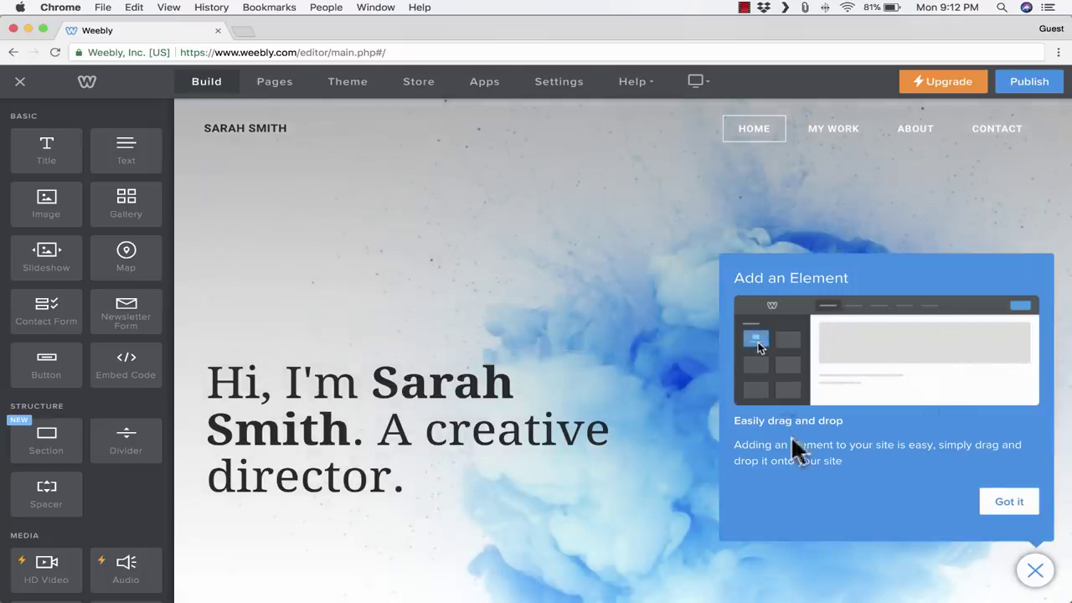
# Step: Dismiss the Add an Element tip and checklist, then retitle the site SYNTHPOP HEAVEN
pyautogui.click(1015, 506)
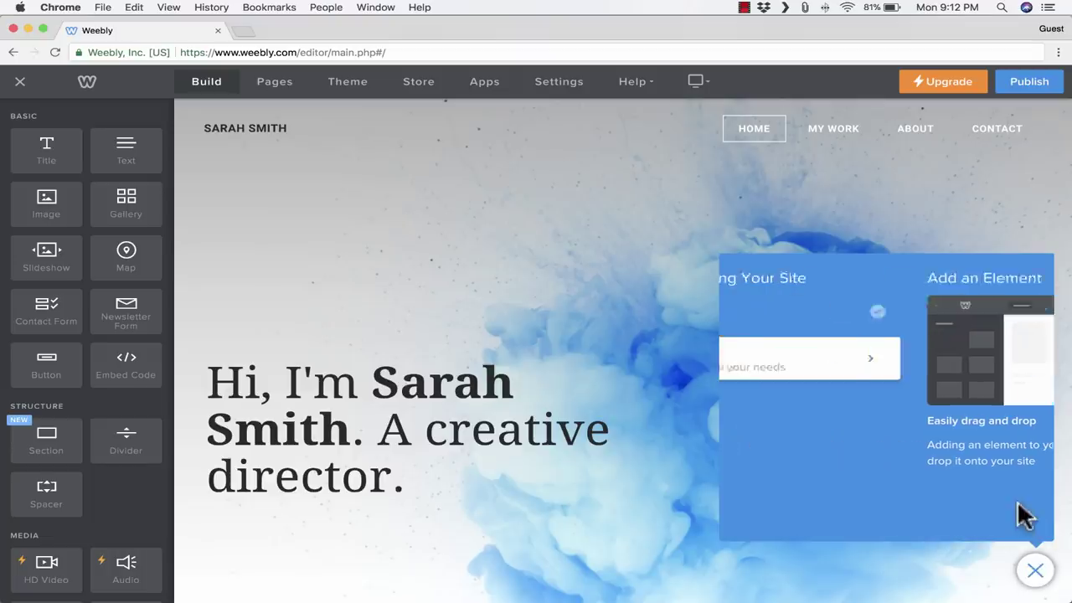
pyautogui.click(1036, 573)
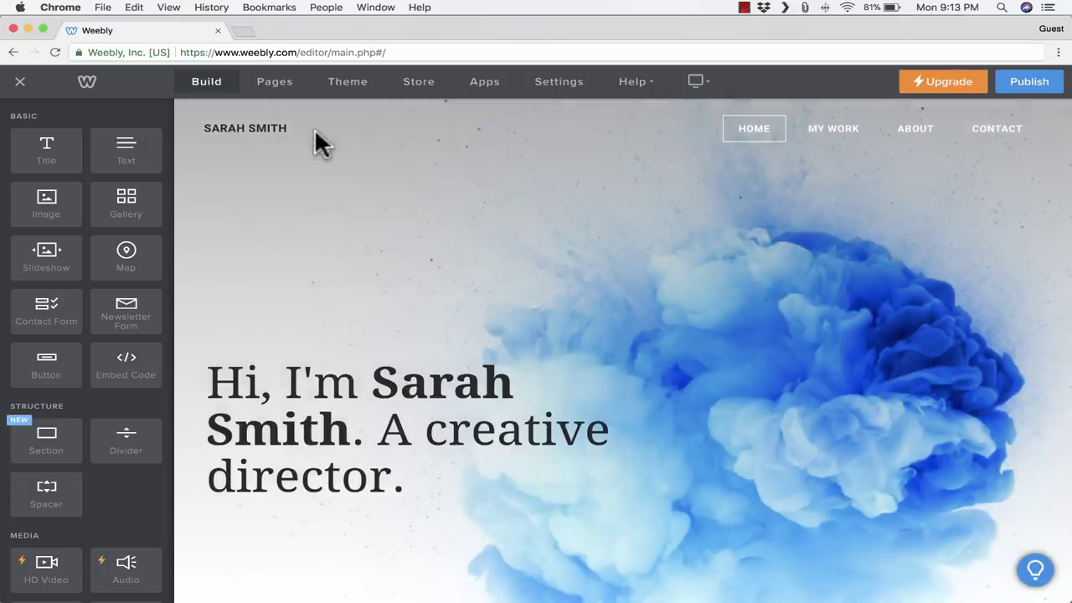
pyautogui.click(282, 124)
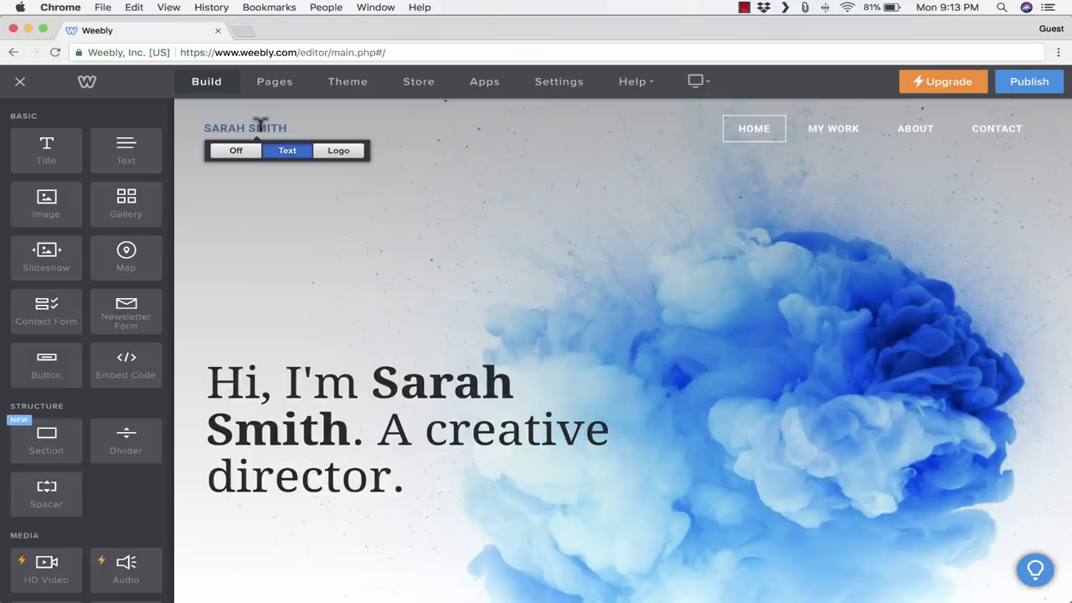
pyautogui.write('SYNTHPOP HEAVEN')
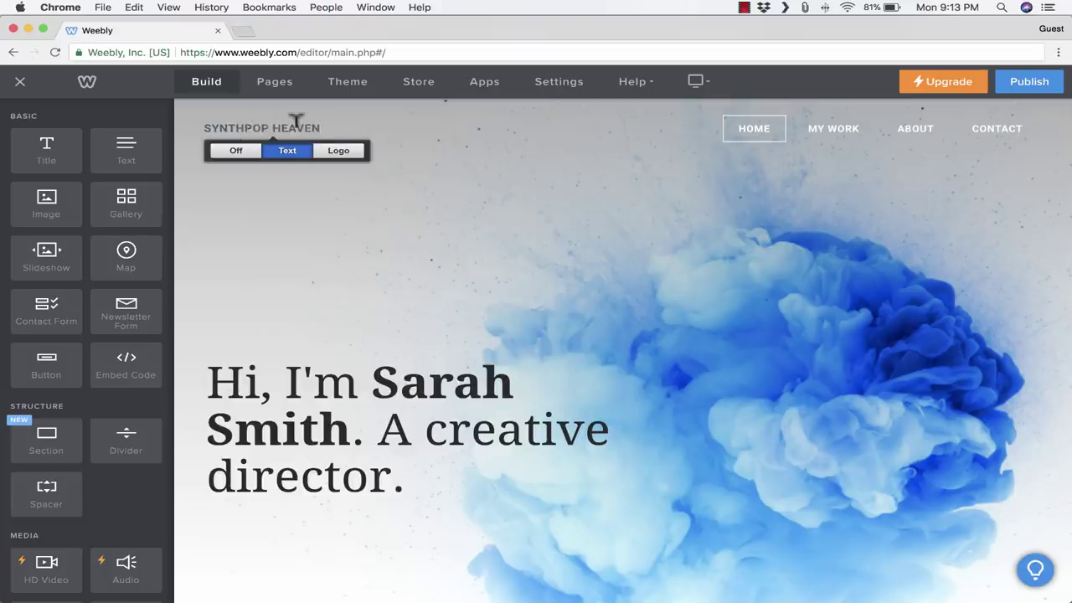
pyautogui.click(368, 140)
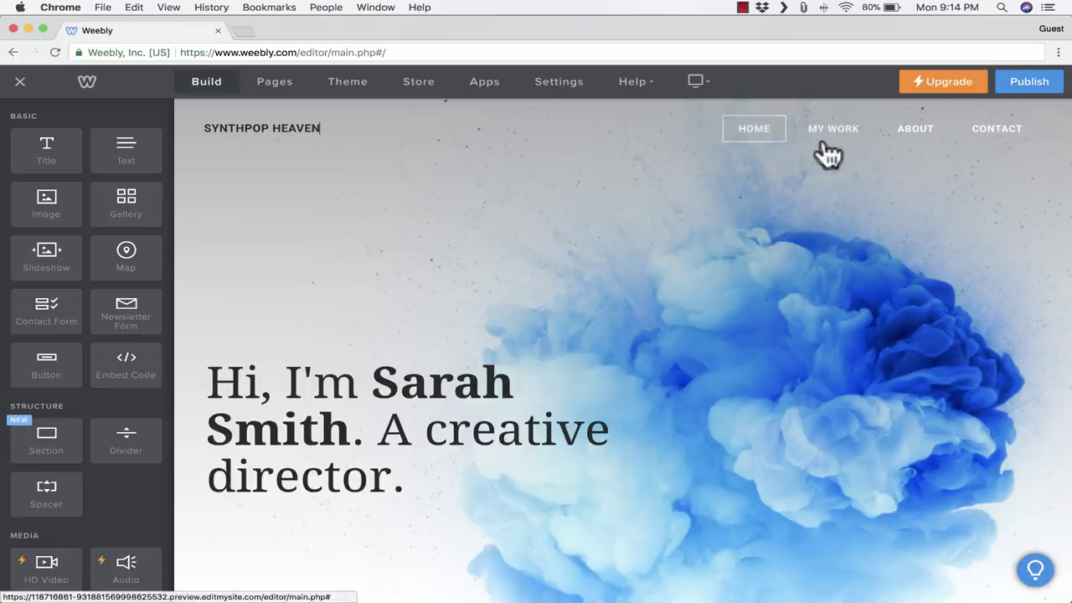
pyautogui.click(834, 133)
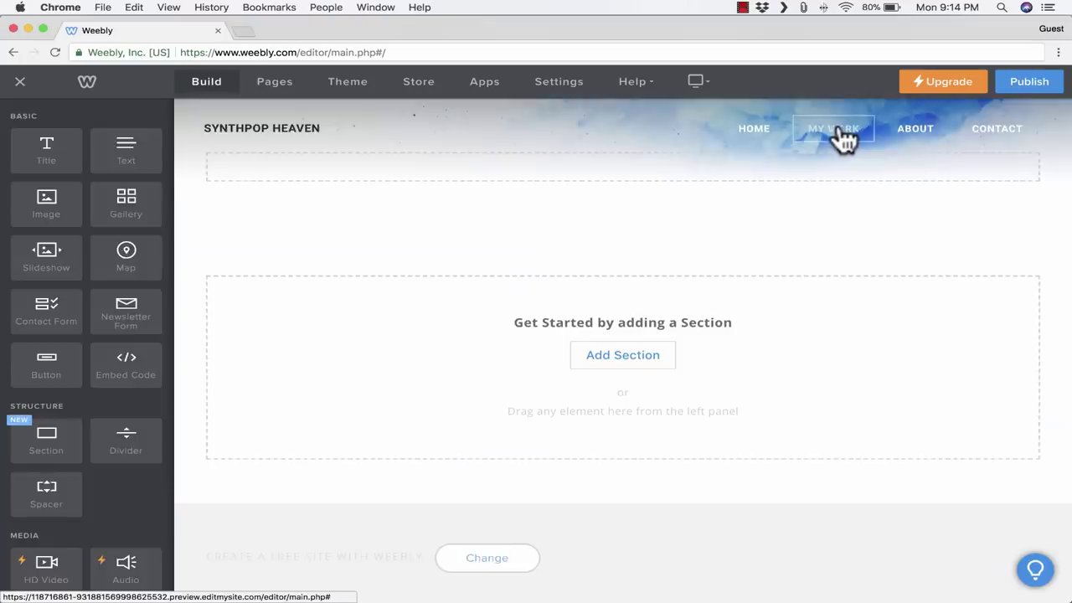
pyautogui.click(912, 140)
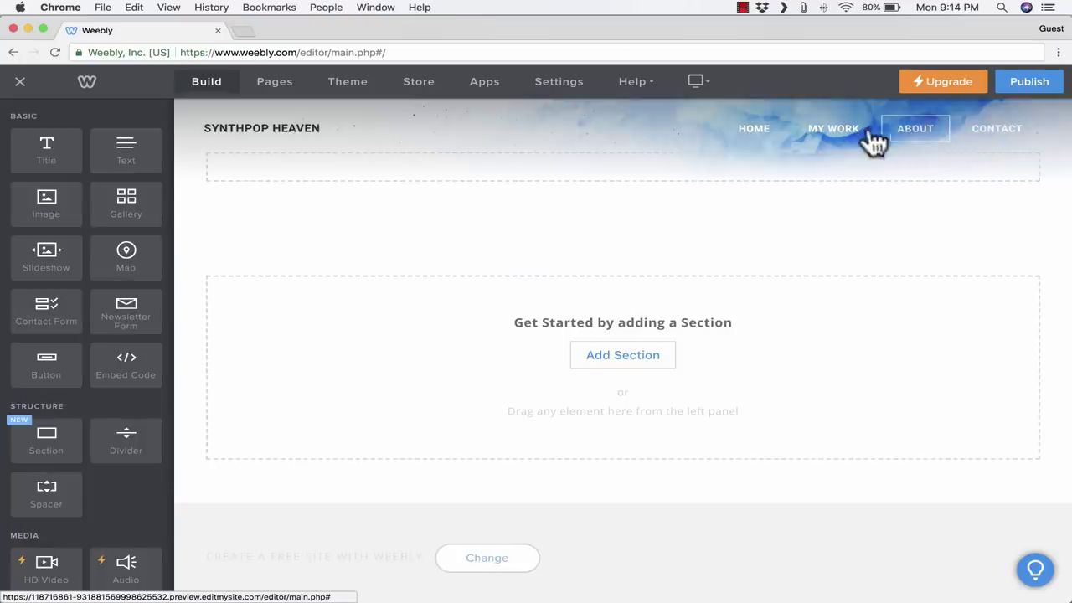
pyautogui.click(767, 137)
pyautogui.moveTo(230, 155)
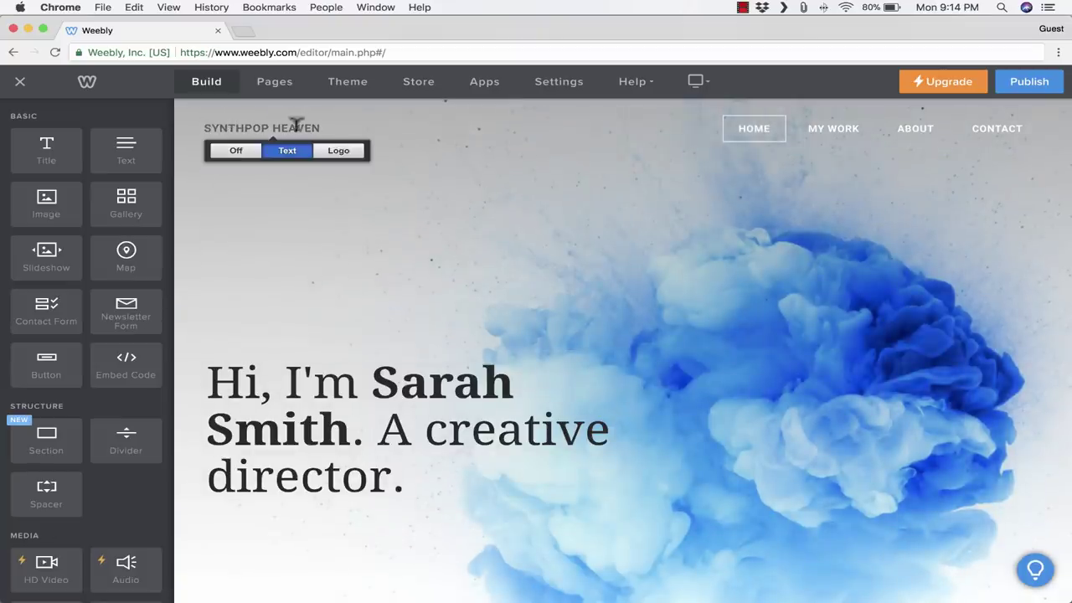
pyautogui.click(797, 132)
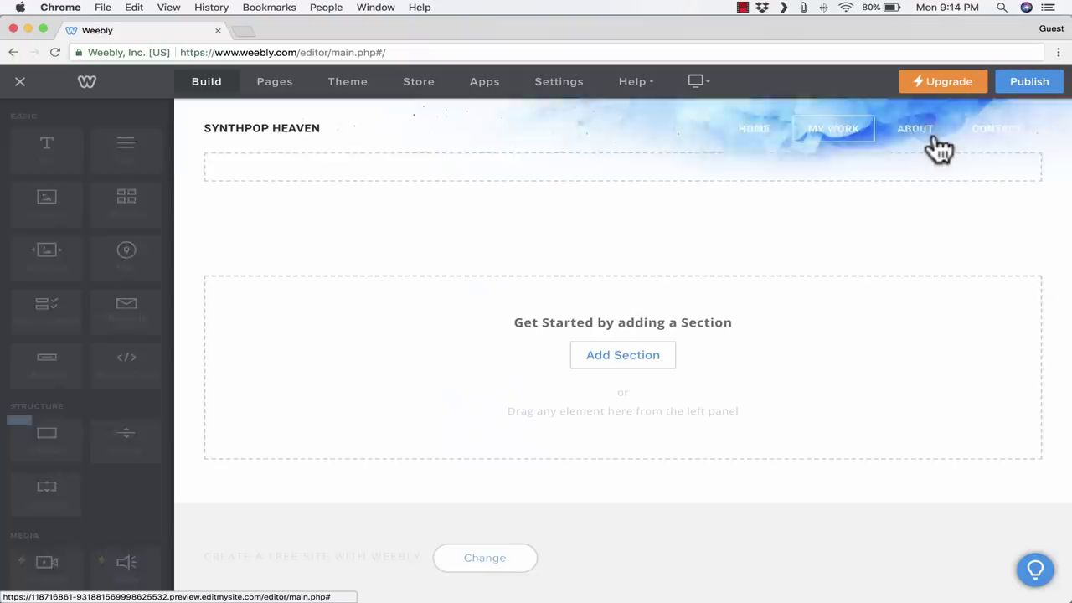
pyautogui.click(920, 132)
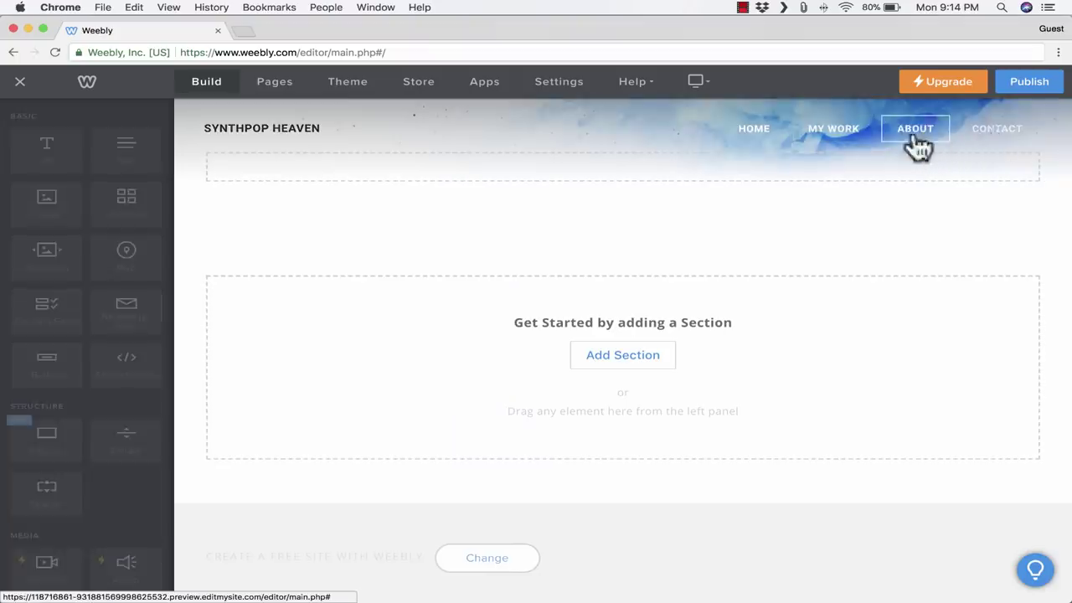
pyautogui.click(775, 132)
pyautogui.moveTo(290, 124)
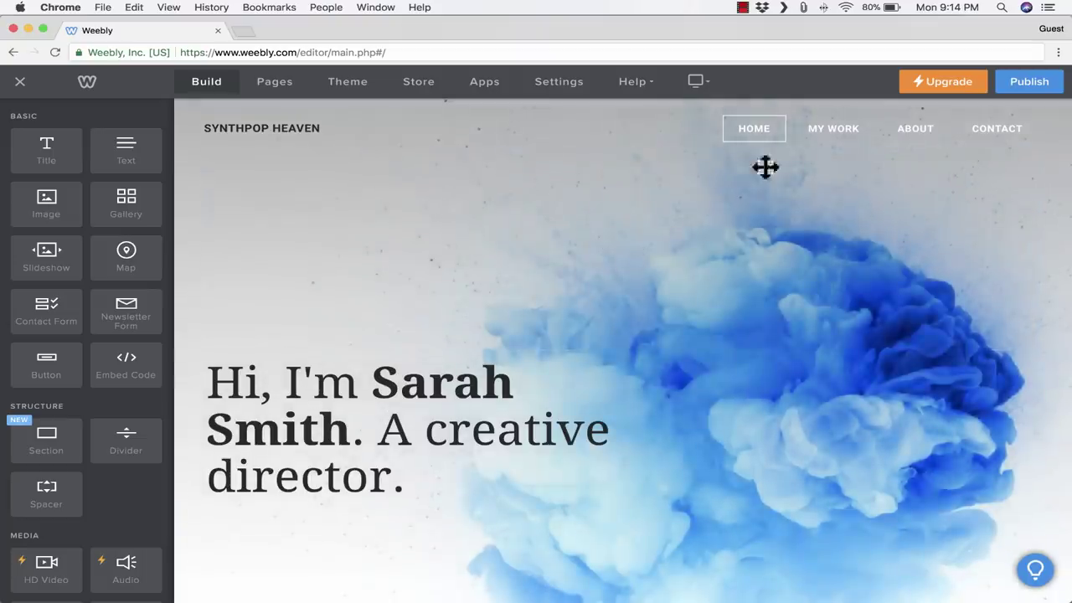
# Step: Select the whole hero heading and replace it with 'Check out the synthpop and new wave scene!!!!'
pyautogui.scroll(-3, 558, 285)
pyautogui.scroll(-1, 295, 227)
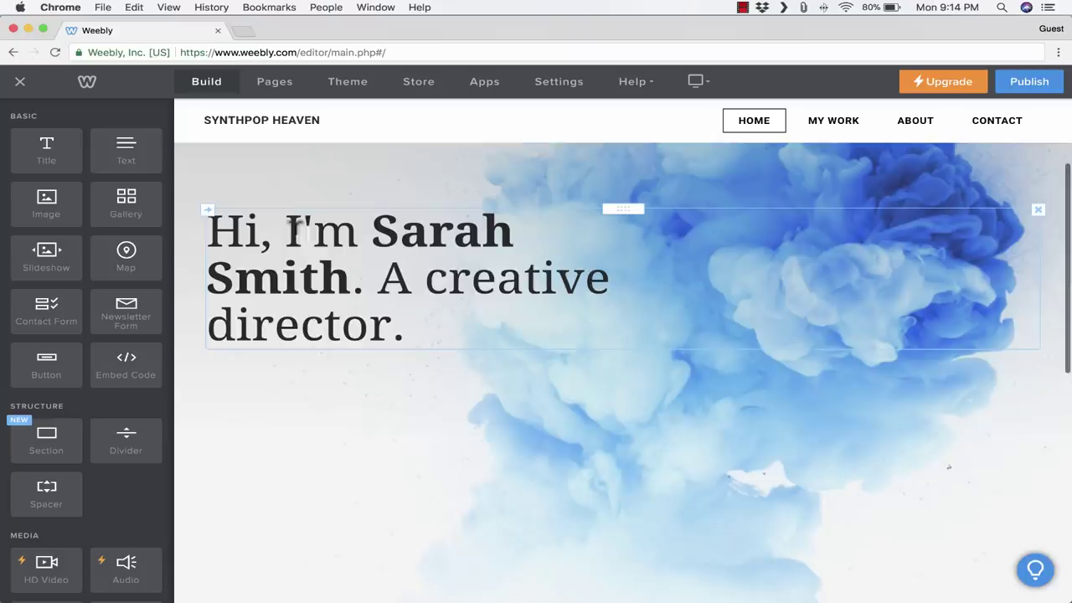
pyautogui.tripleClick(357, 258)
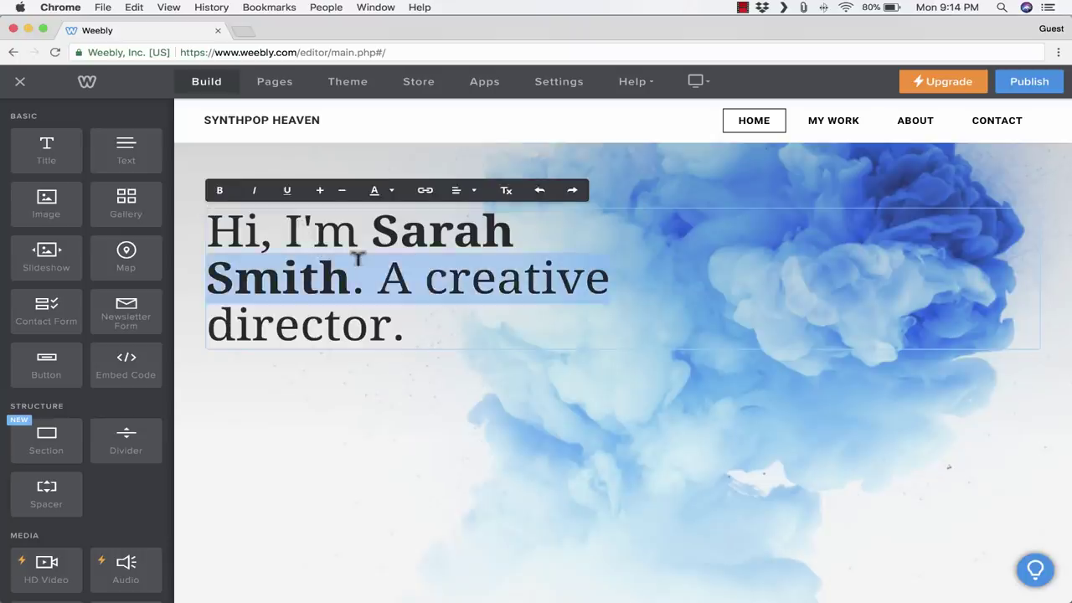
pyautogui.press('super+a')
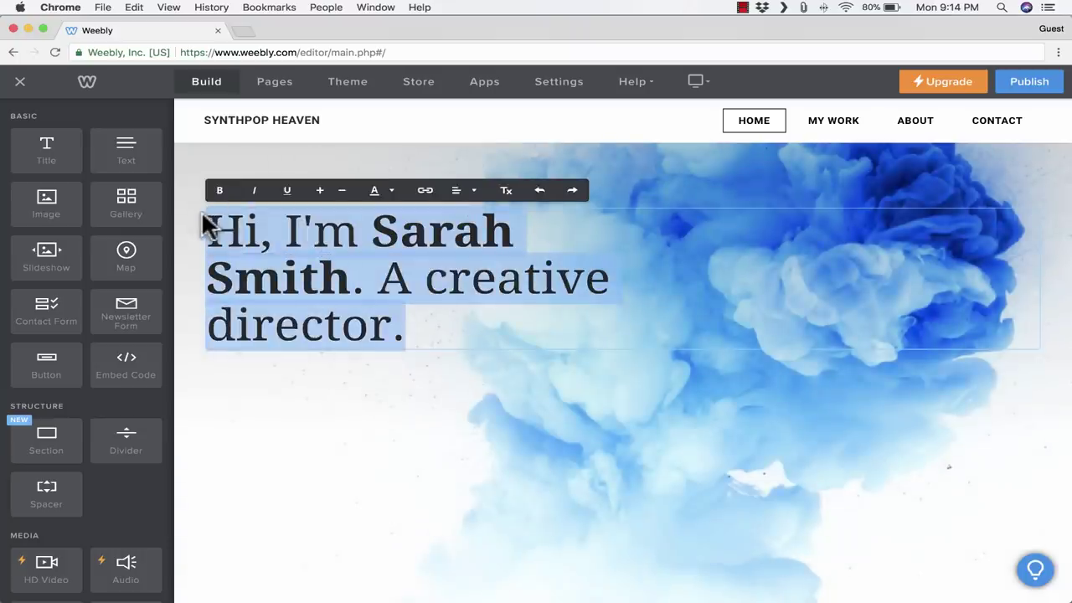
pyautogui.write('Check out the')
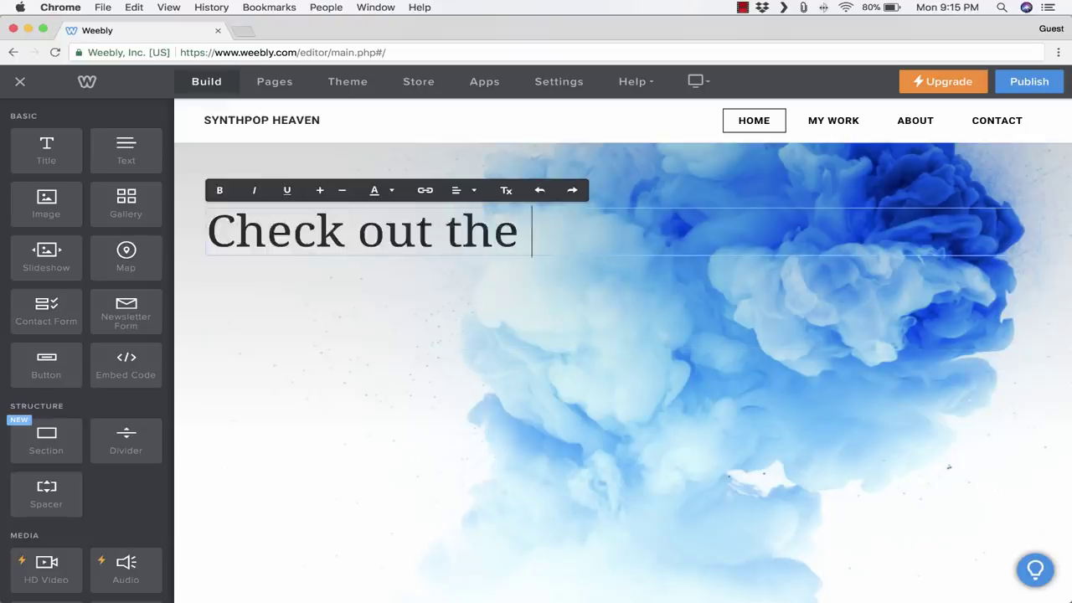
pyautogui.write(' synthpop and new ')
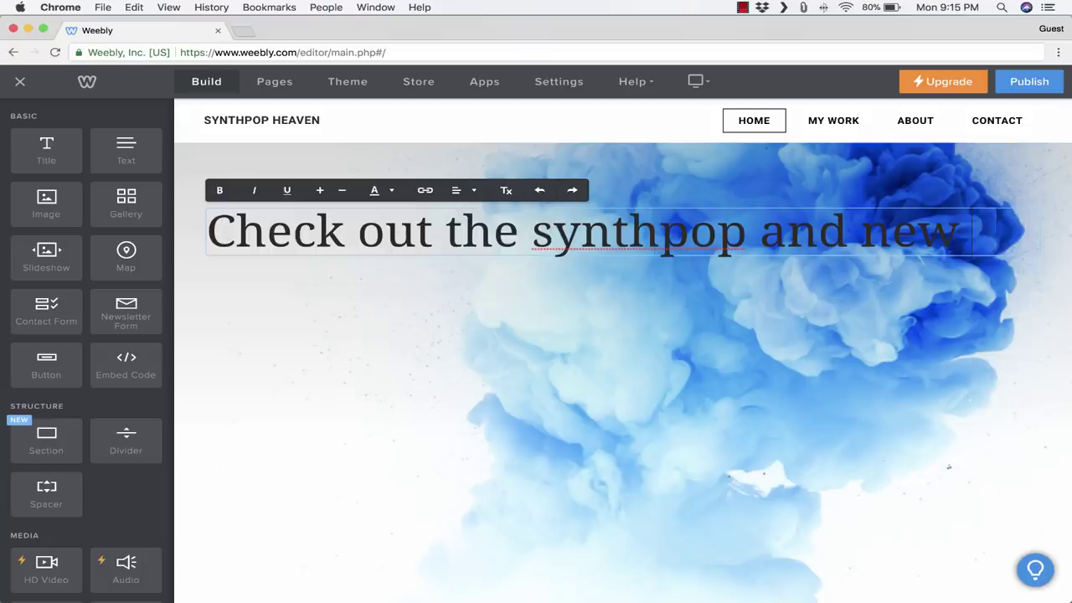
pyautogui.write('wave scene!')
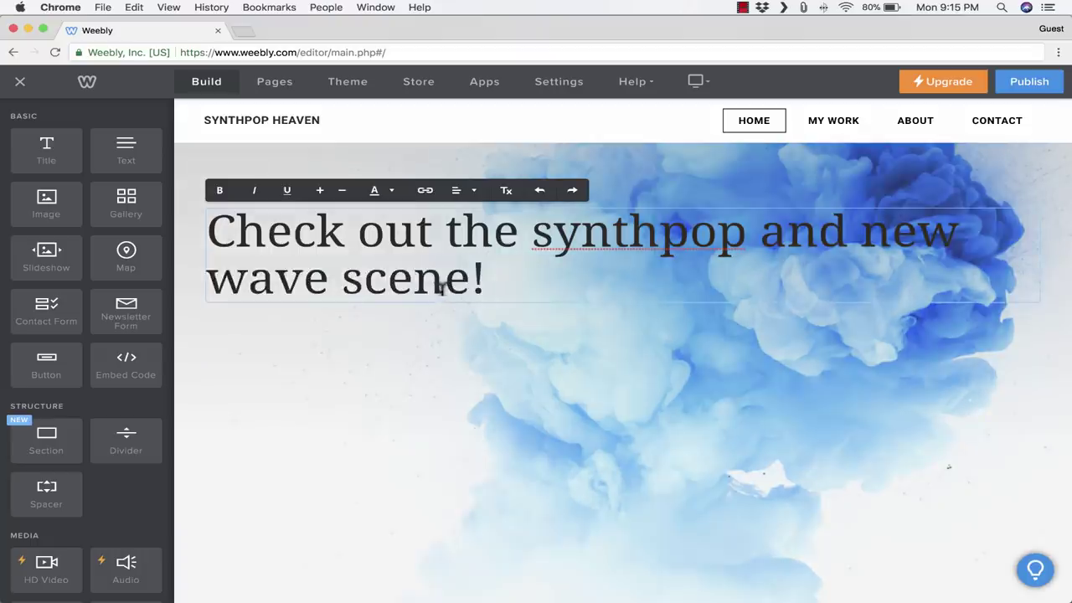
pyautogui.write('!!!')
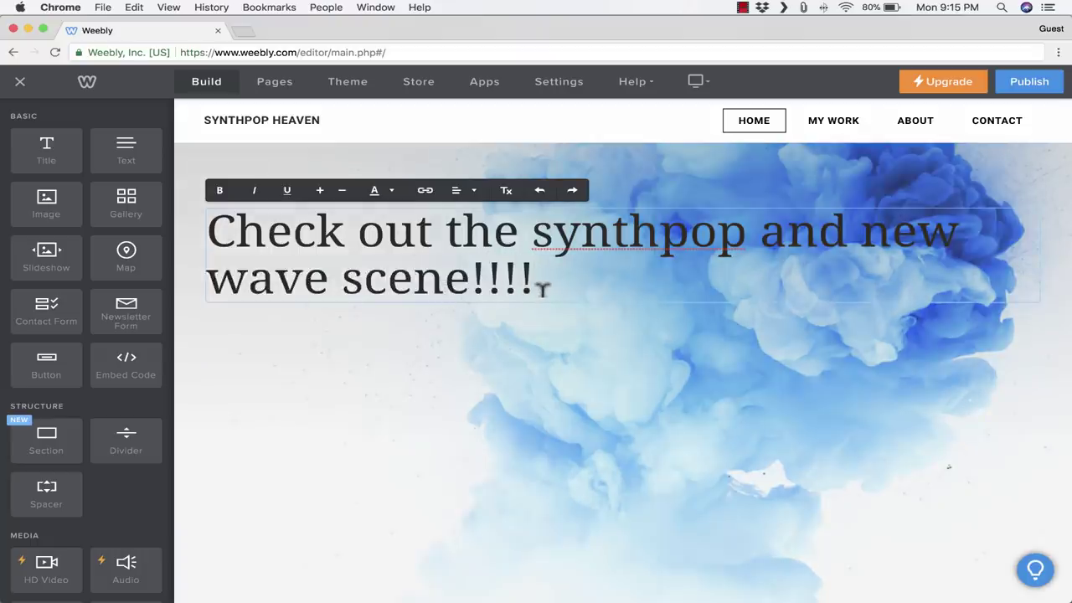
pyautogui.scroll(1, 535, 302)
pyautogui.scroll(-10, 502, 270)
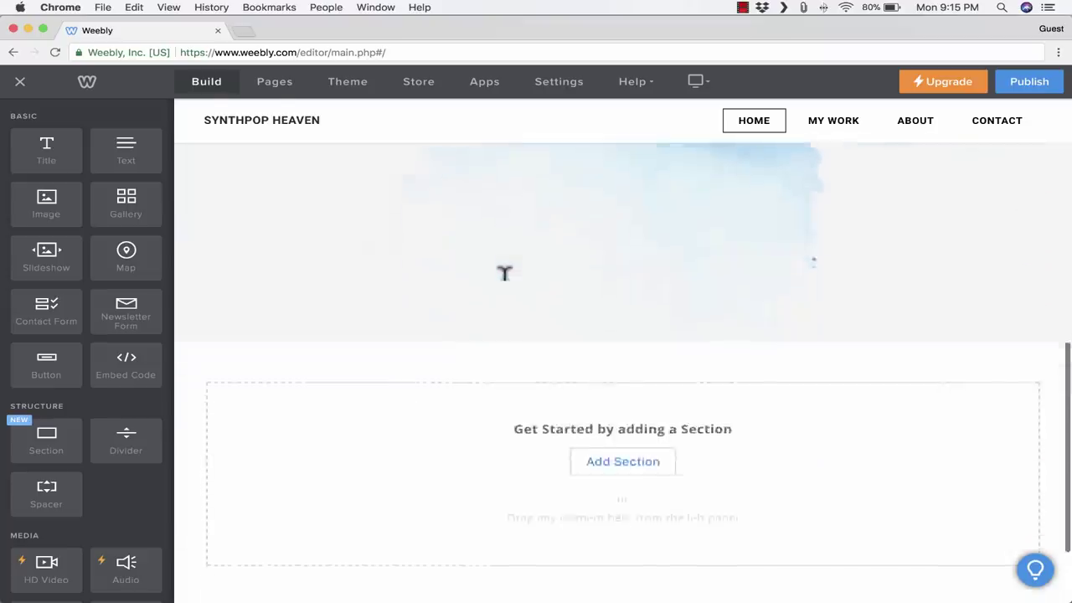
pyautogui.scroll(10, 505, 280)
pyautogui.scroll(-2, 509, 291)
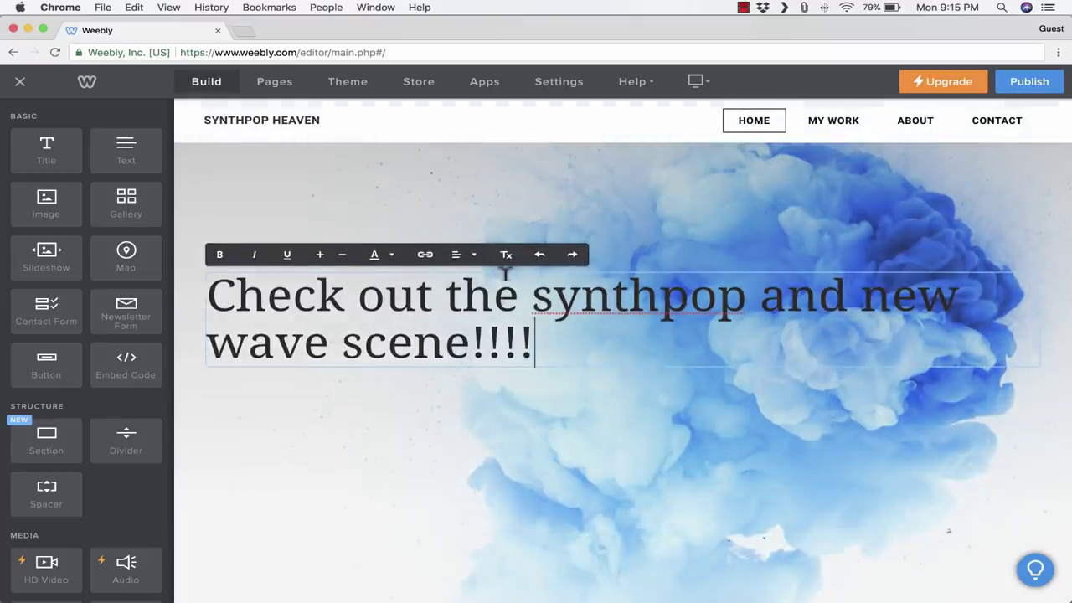
pyautogui.scroll(-1, 469, 280)
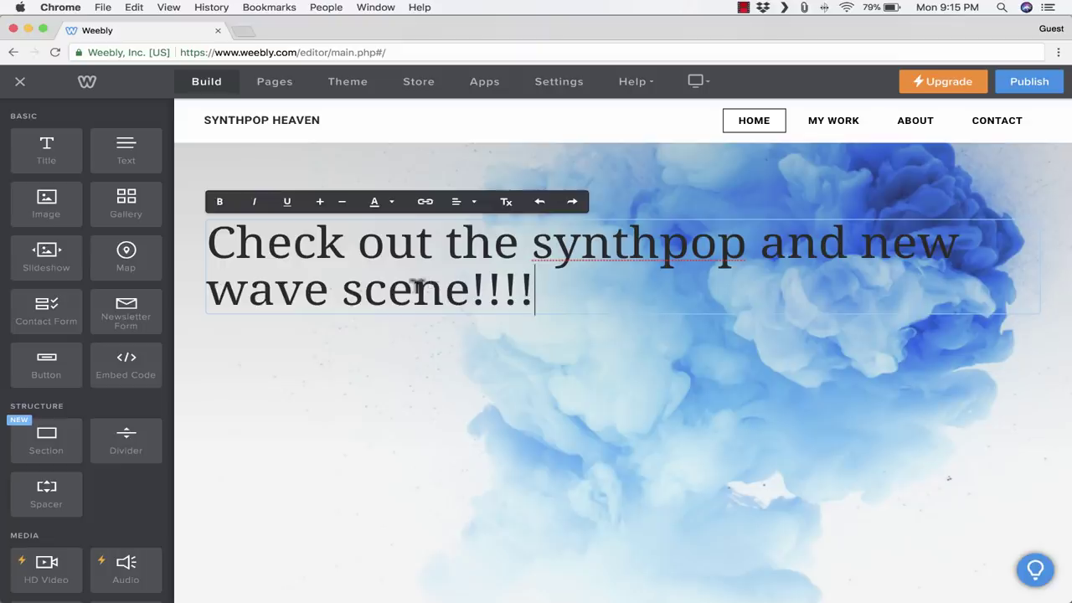
# Step: Add a Text block under the heading reading 'Learn about classic and modern synthpop and new wave music'
pyautogui.moveTo(43, 143); pyautogui.dragTo(52, 159)
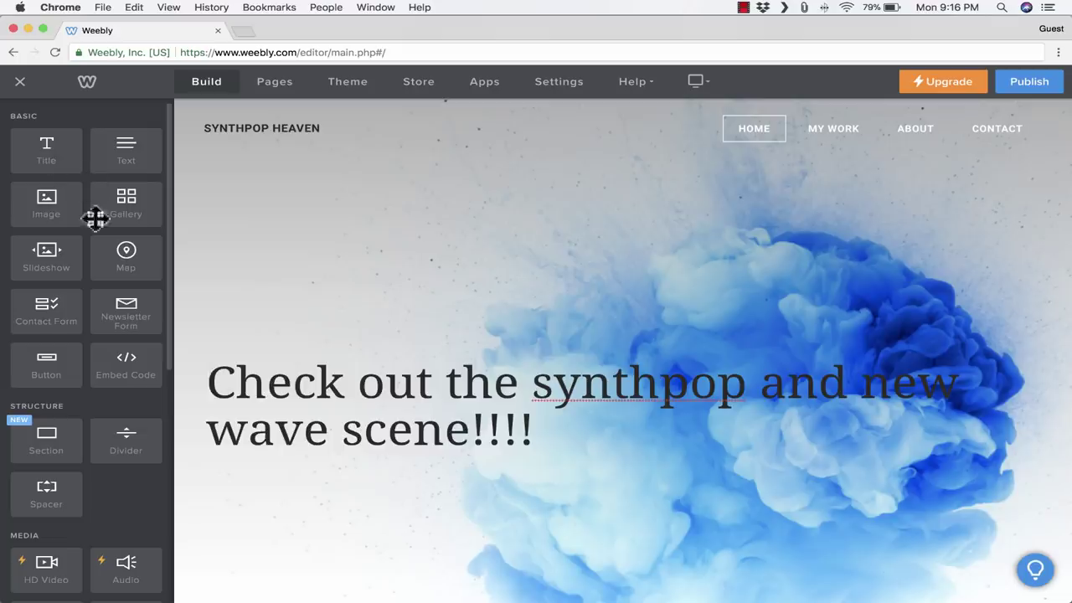
pyautogui.scroll(-1, 402, 418)
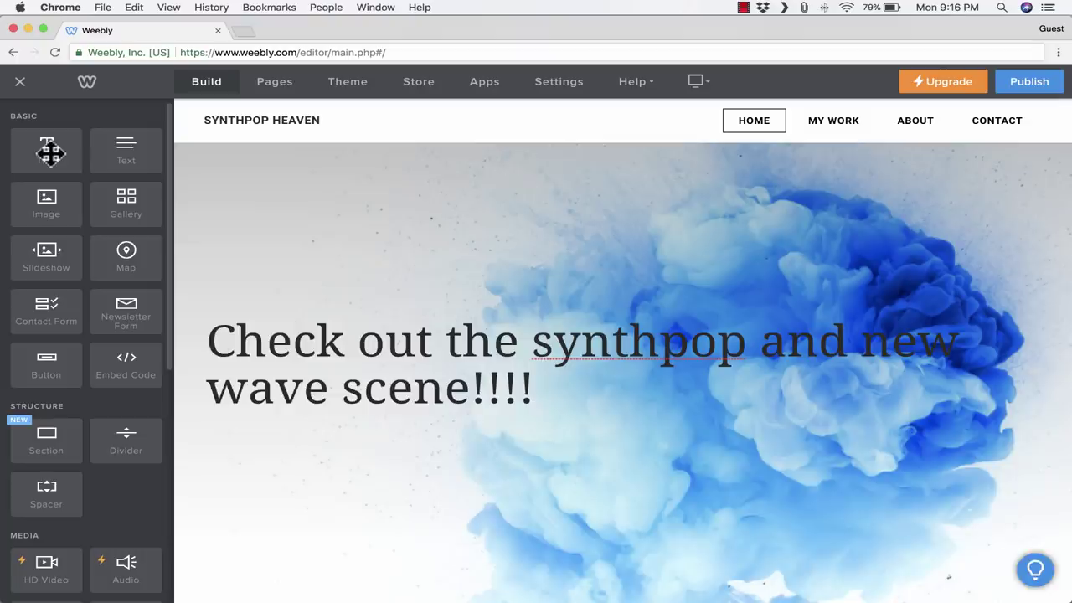
pyautogui.moveTo(46, 162); pyautogui.dragTo(360, 464)
pyautogui.click(1037, 423)
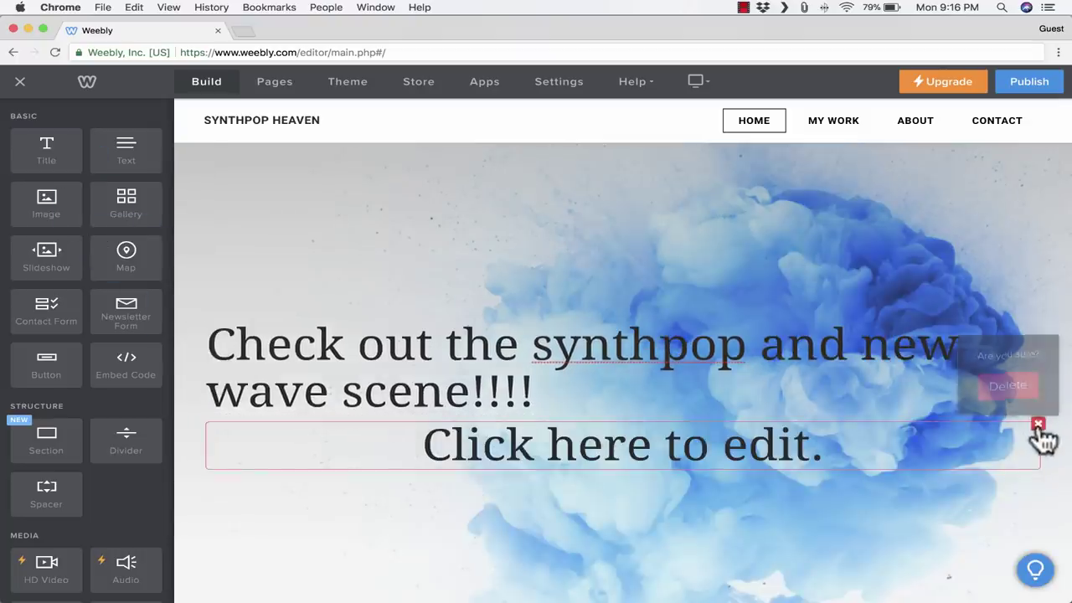
pyautogui.click(1000, 382)
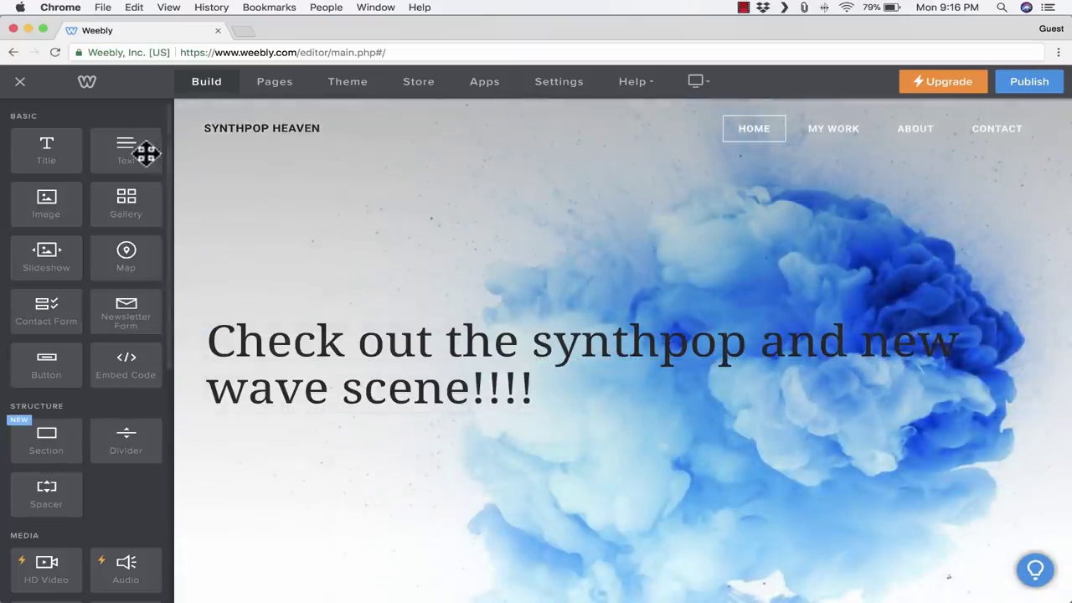
pyautogui.moveTo(143, 150); pyautogui.dragTo(426, 447)
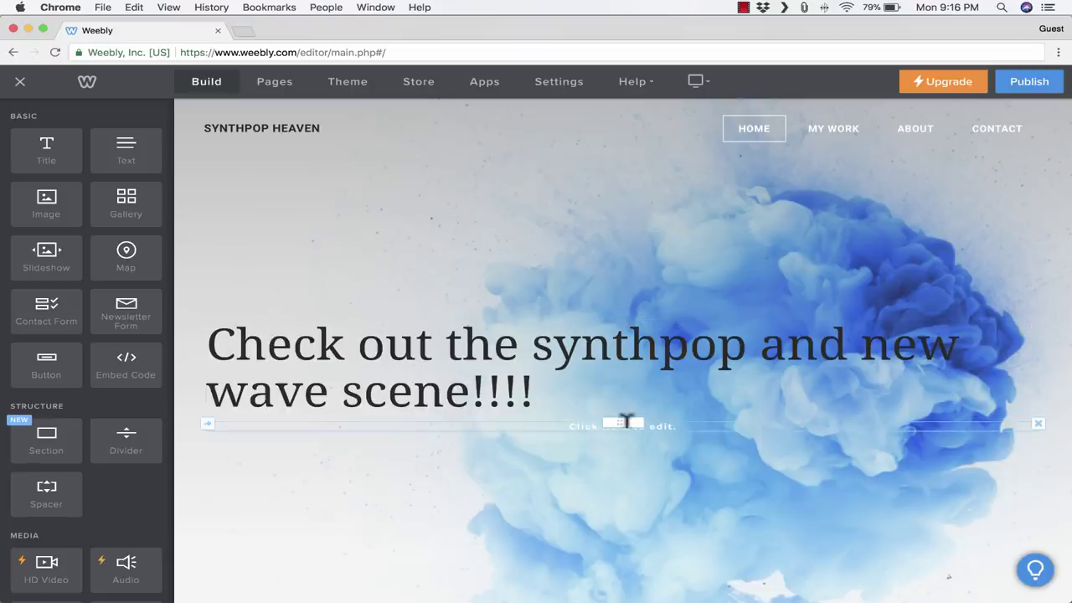
pyautogui.click(684, 421)
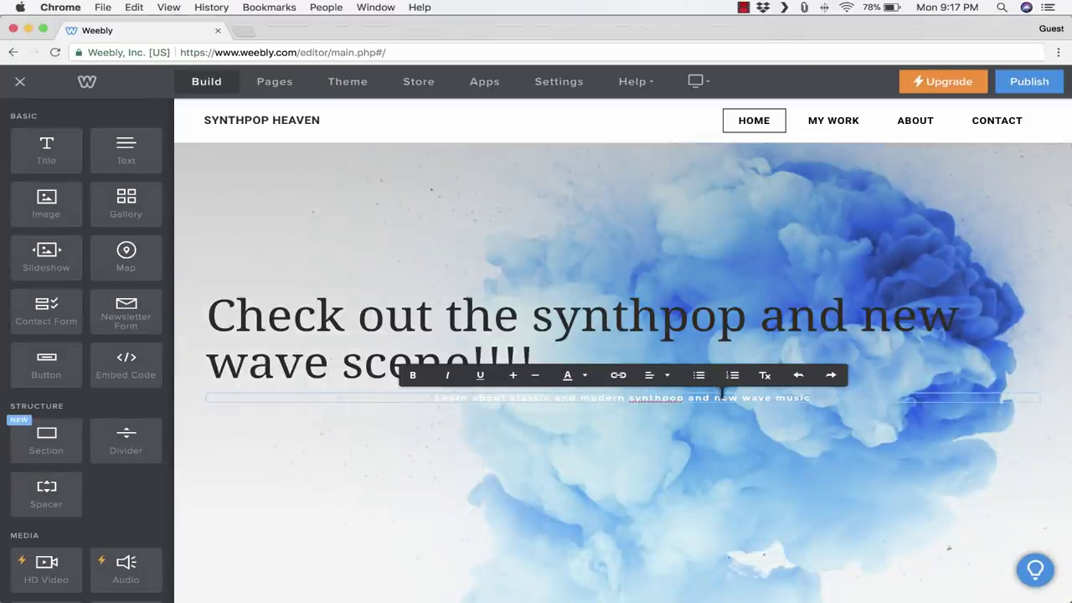
# Step: Enlarge the subtitle four size steps and colour it dark grey
pyautogui.click(722, 393)
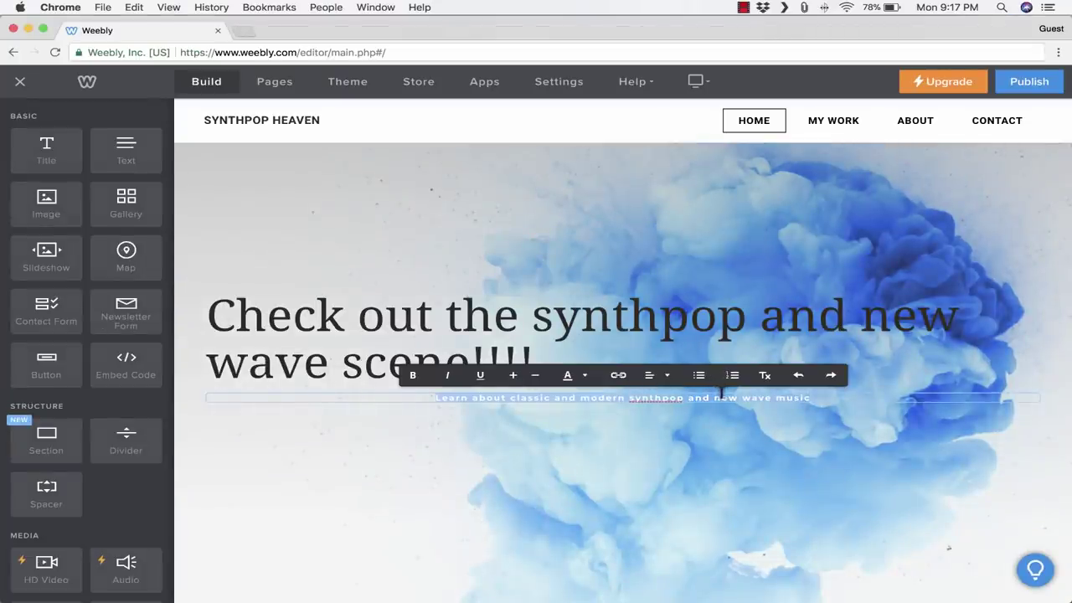
pyautogui.click(514, 375)
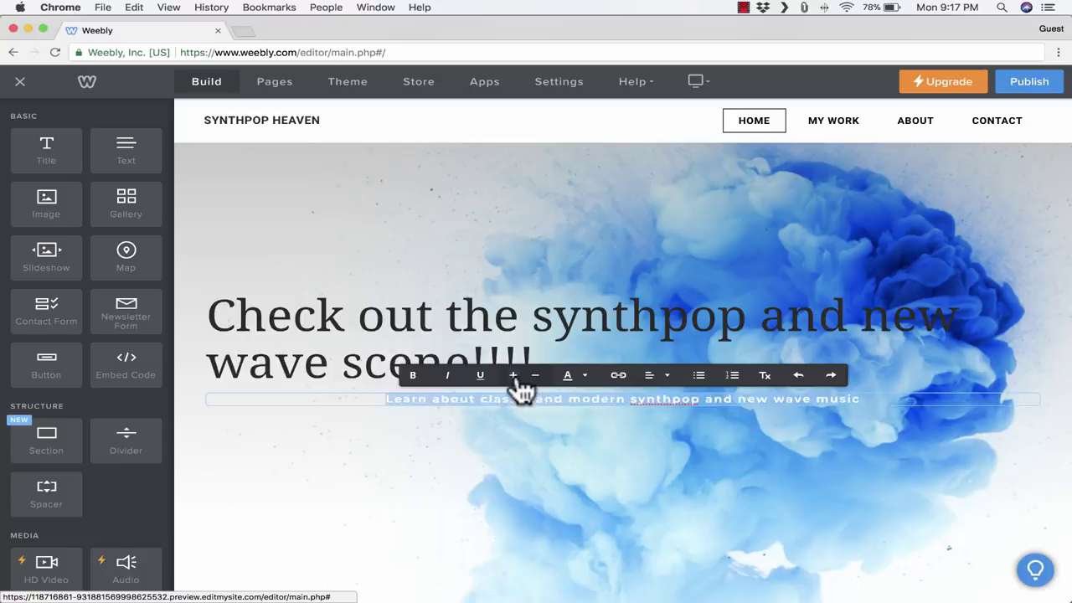
pyautogui.click(514, 375)
pyautogui.click(514, 376)
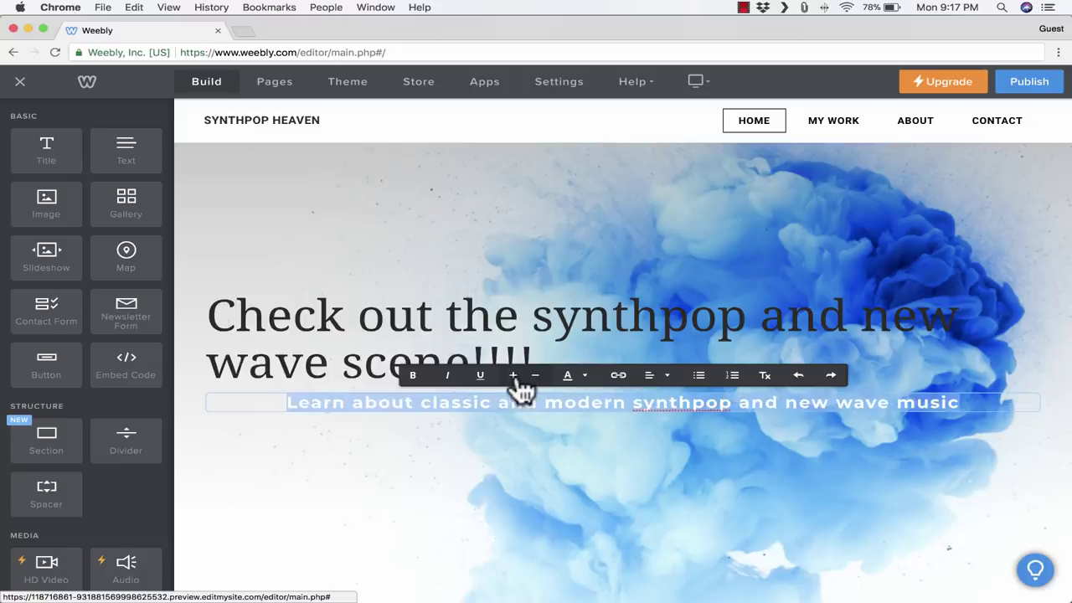
pyautogui.click(525, 468)
pyautogui.click(571, 399)
pyautogui.tripleClick(571, 399)
pyautogui.click(585, 376)
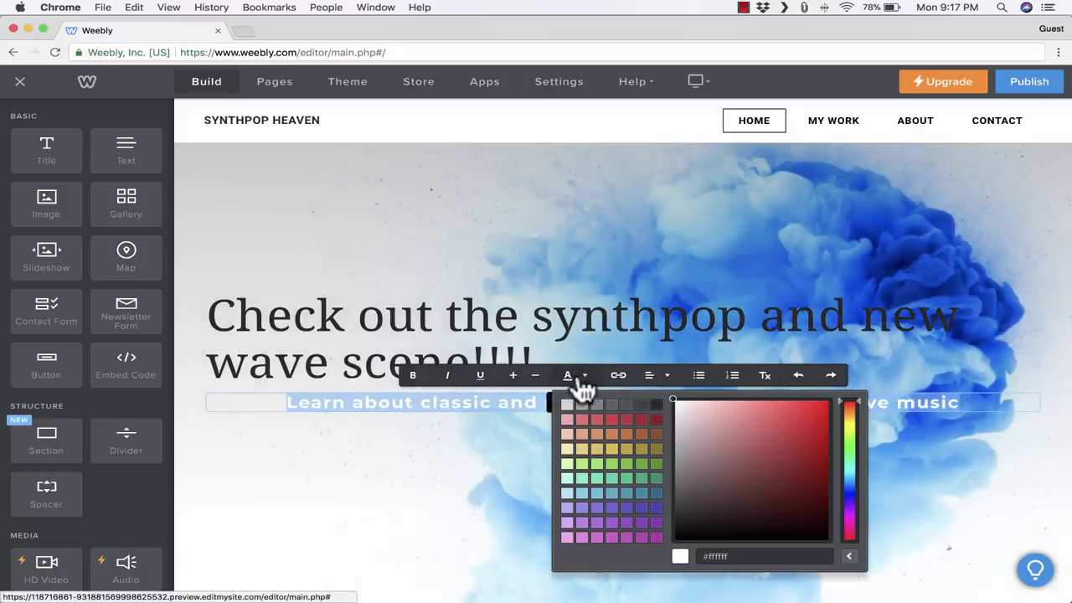
pyautogui.click(642, 406)
pyautogui.click(651, 458)
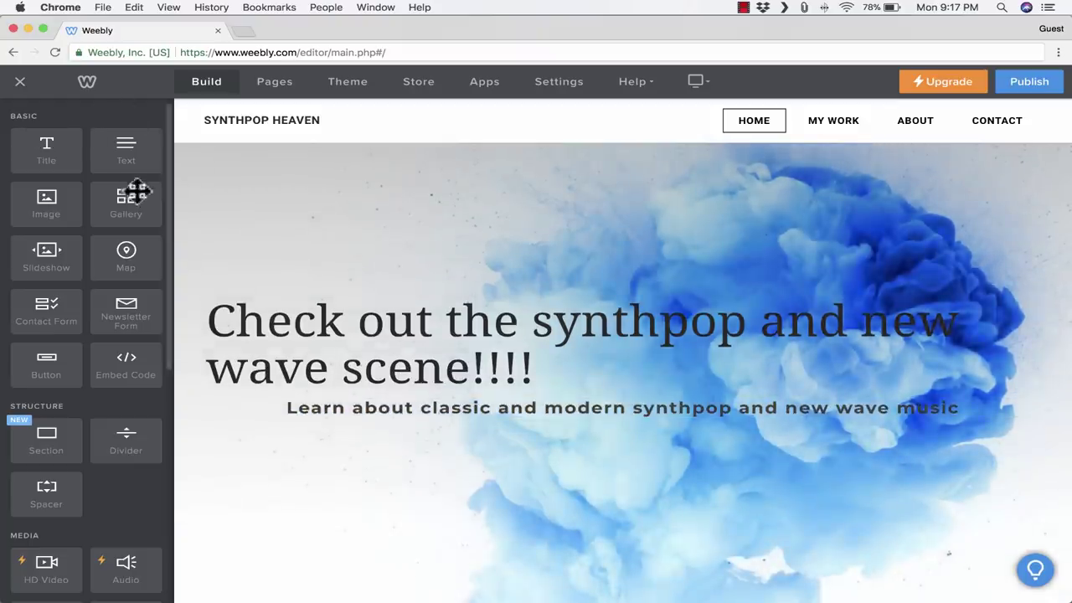
# Step: Add an Image block below the subtitle
pyautogui.scroll(-2, 78, 240)
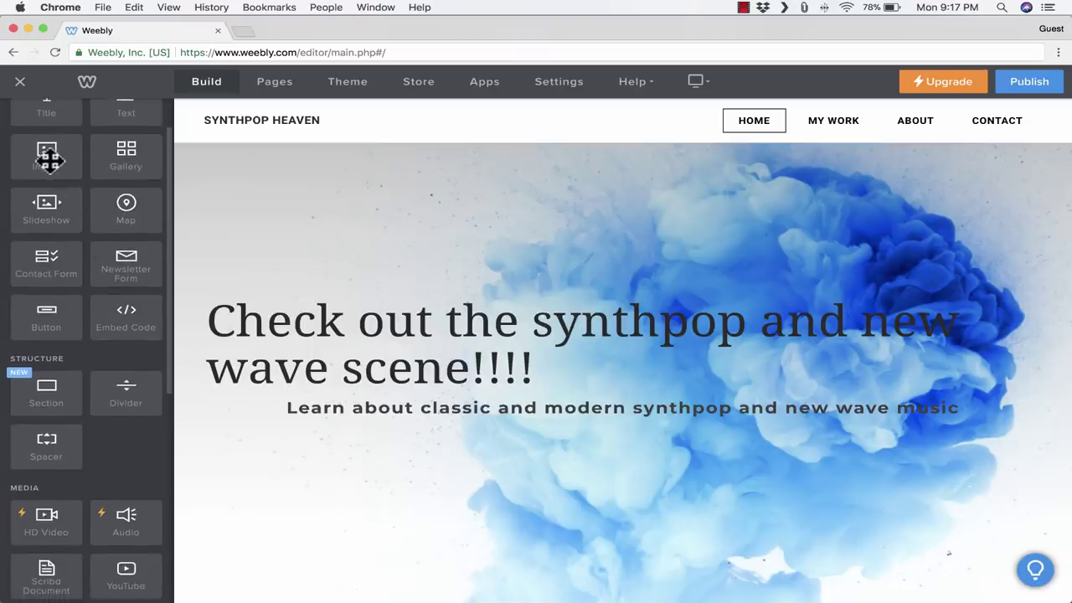
pyautogui.moveTo(47, 159); pyautogui.dragTo(534, 484)
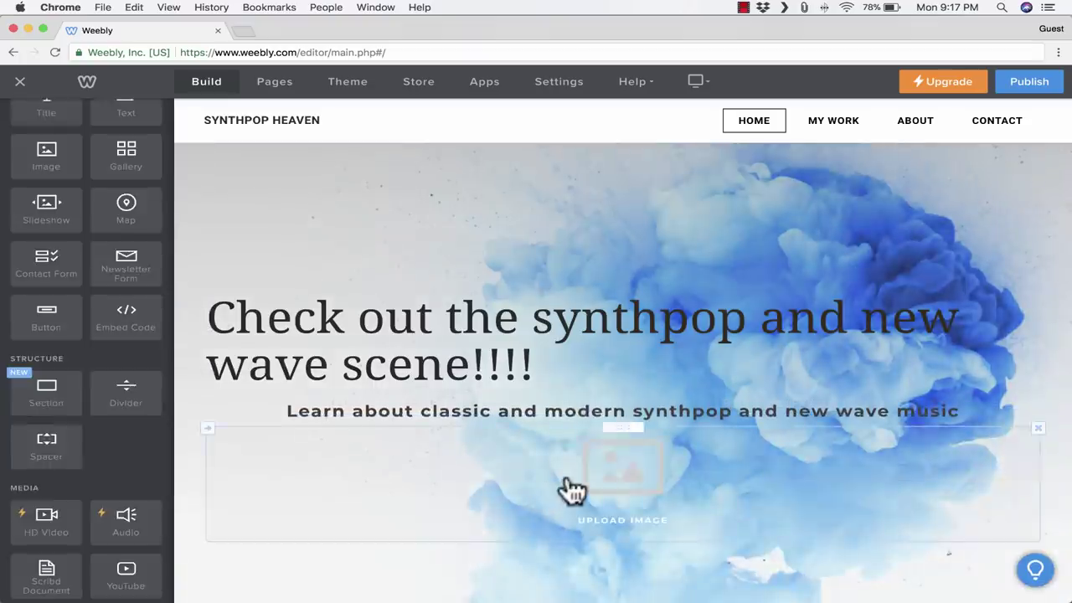
pyautogui.scroll(-2, 586, 452)
pyautogui.click(626, 403)
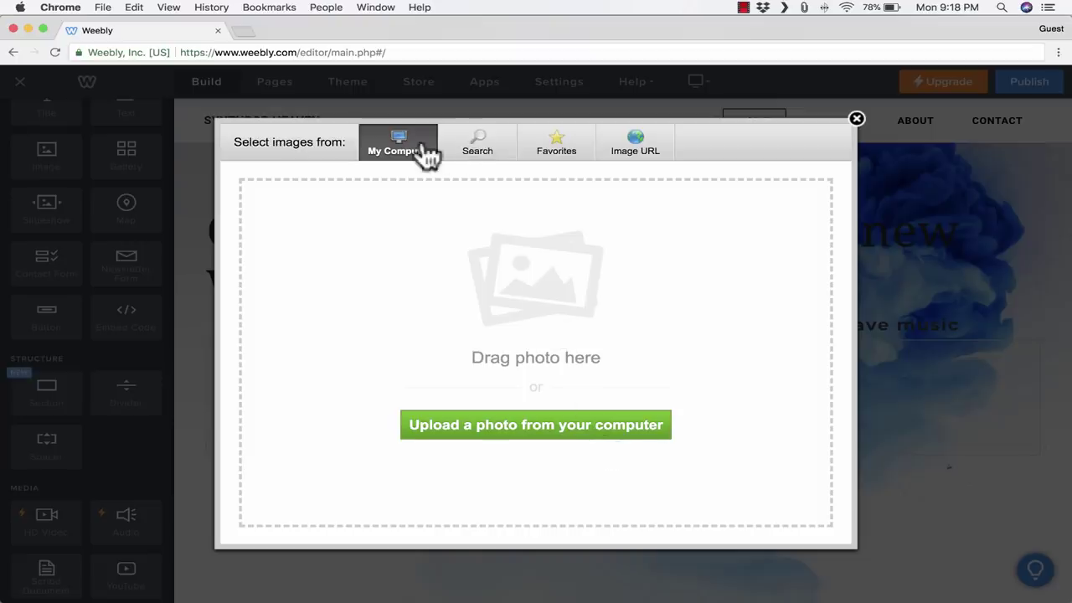
# Step: Search free photos for 'depeche mode' and insert a concert photo
pyautogui.click(475, 152)
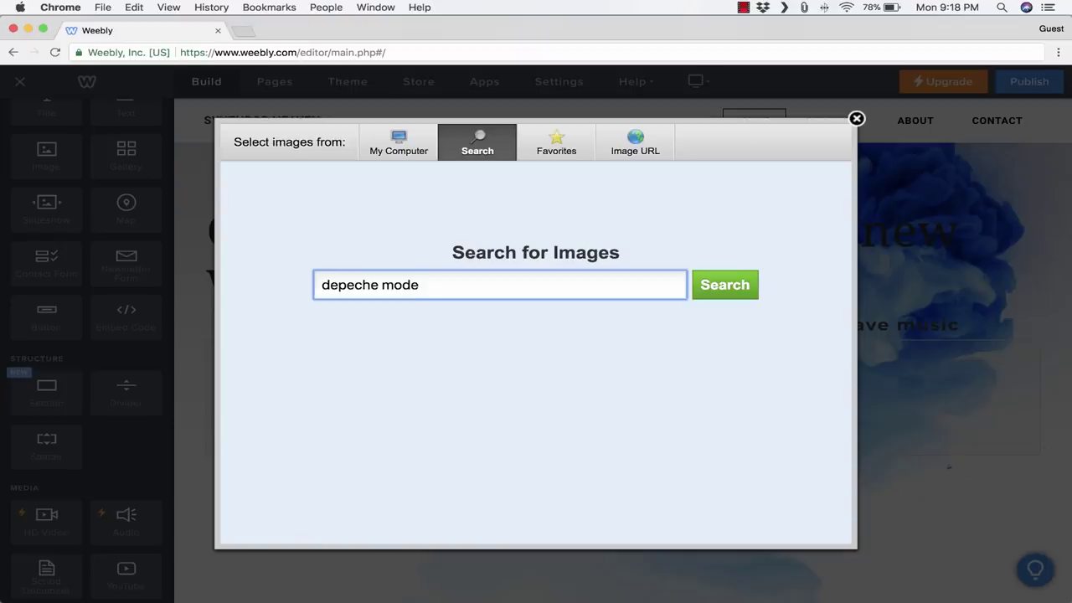
pyautogui.press('Return')
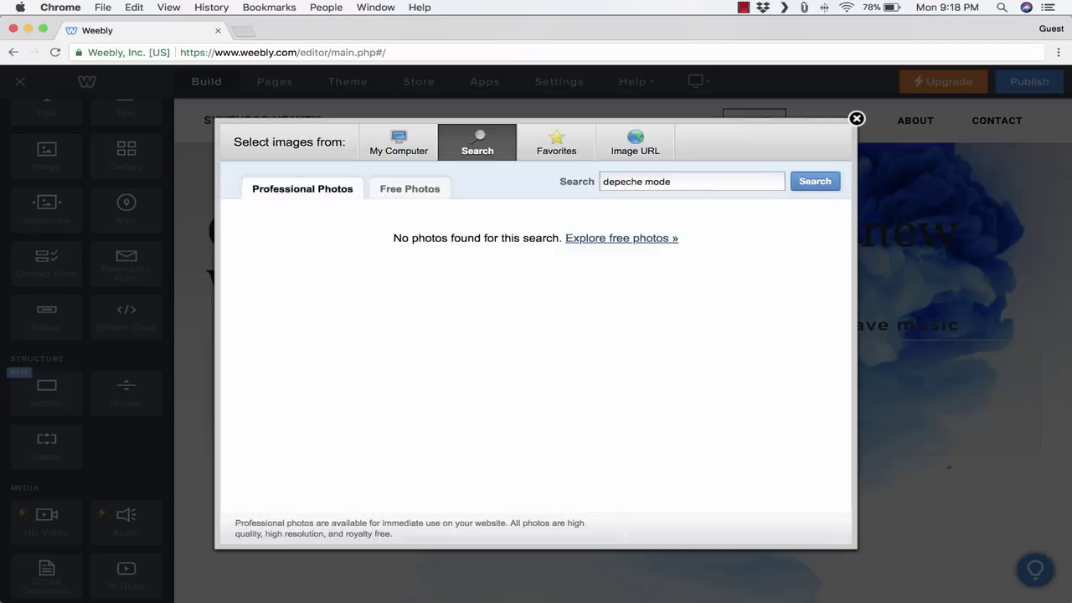
pyautogui.click(410, 191)
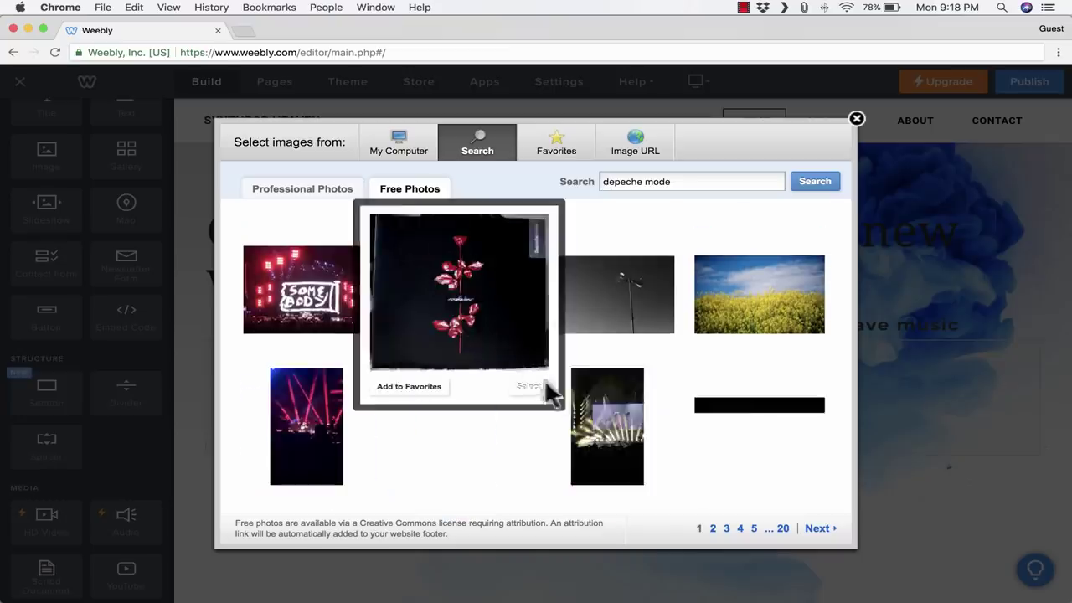
pyautogui.moveTo(737, 308)
pyautogui.scroll(-5, 713, 310)
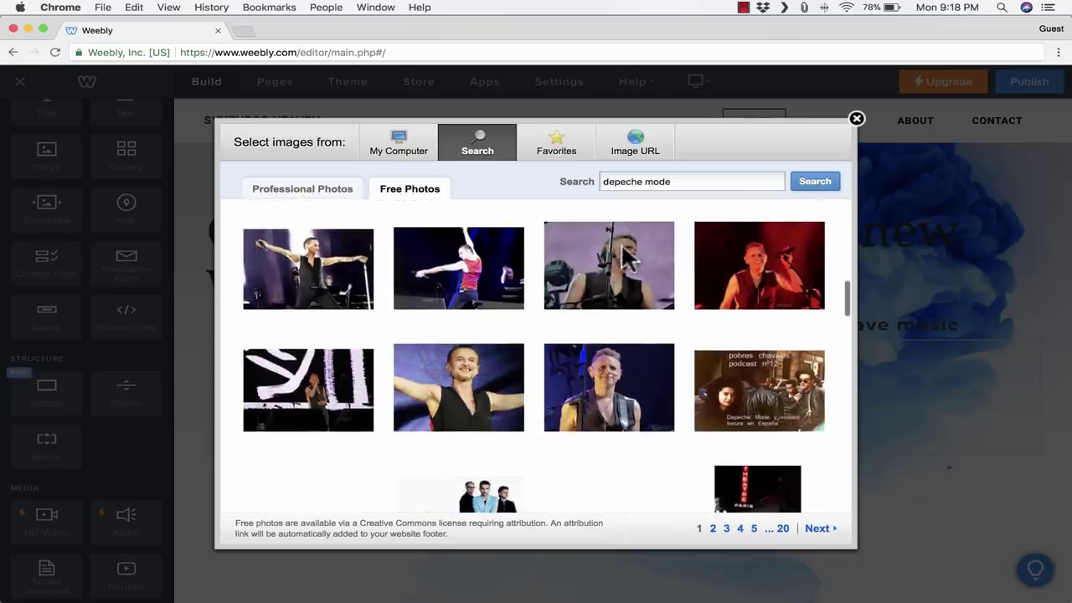
pyautogui.moveTo(317, 276)
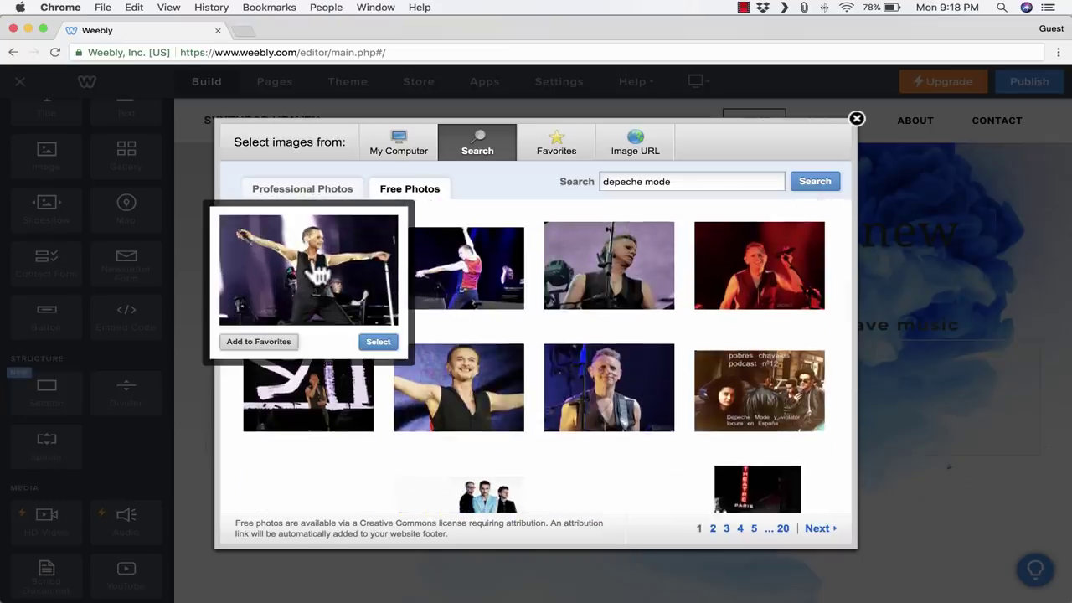
pyautogui.click(377, 341)
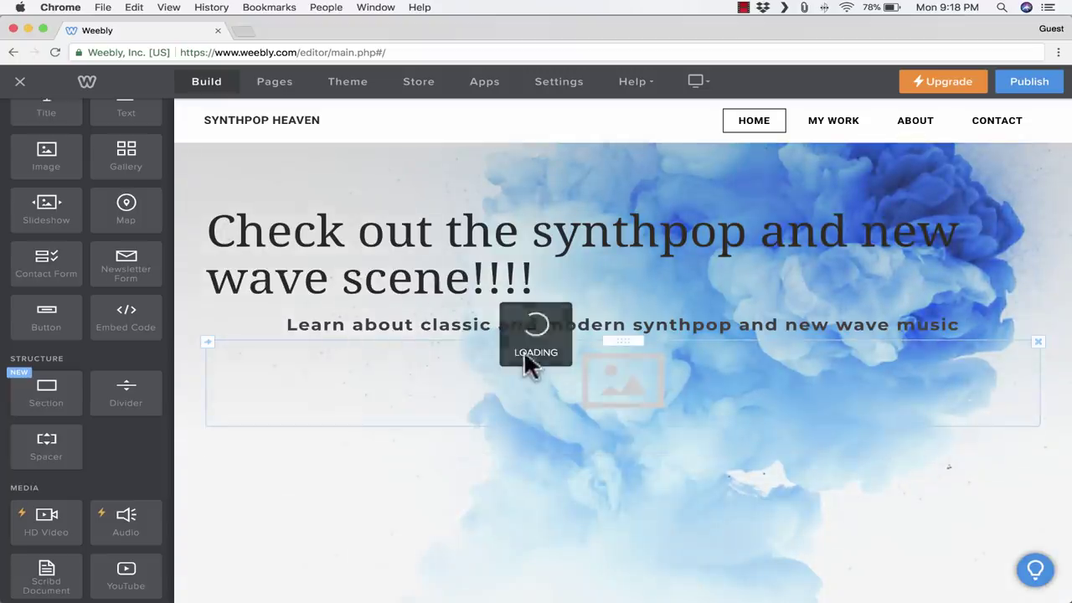
pyautogui.scroll(1, 586, 335)
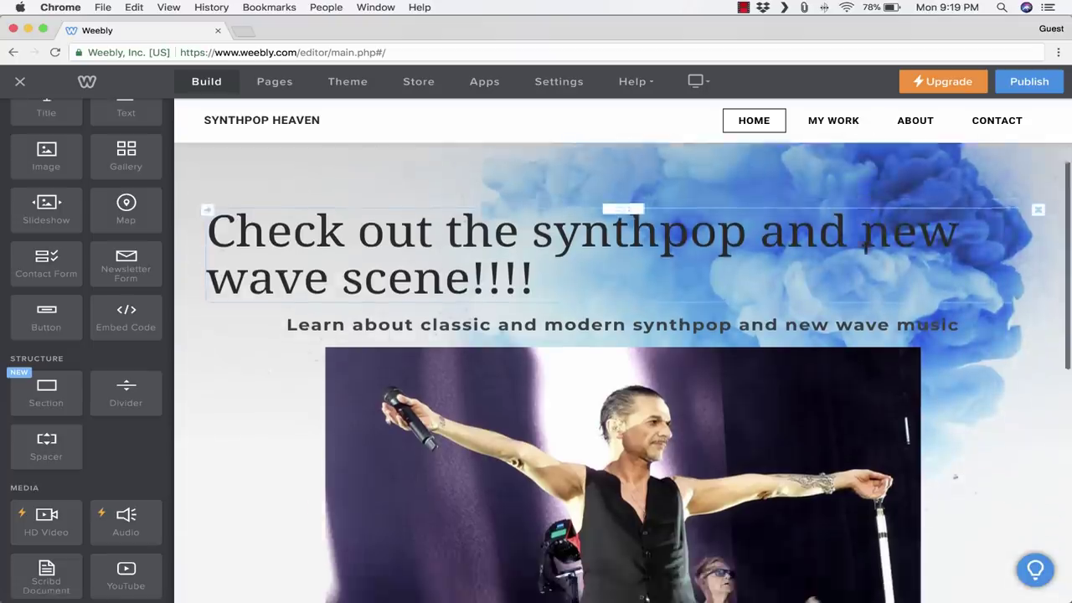
pyautogui.scroll(-5, 492, 329)
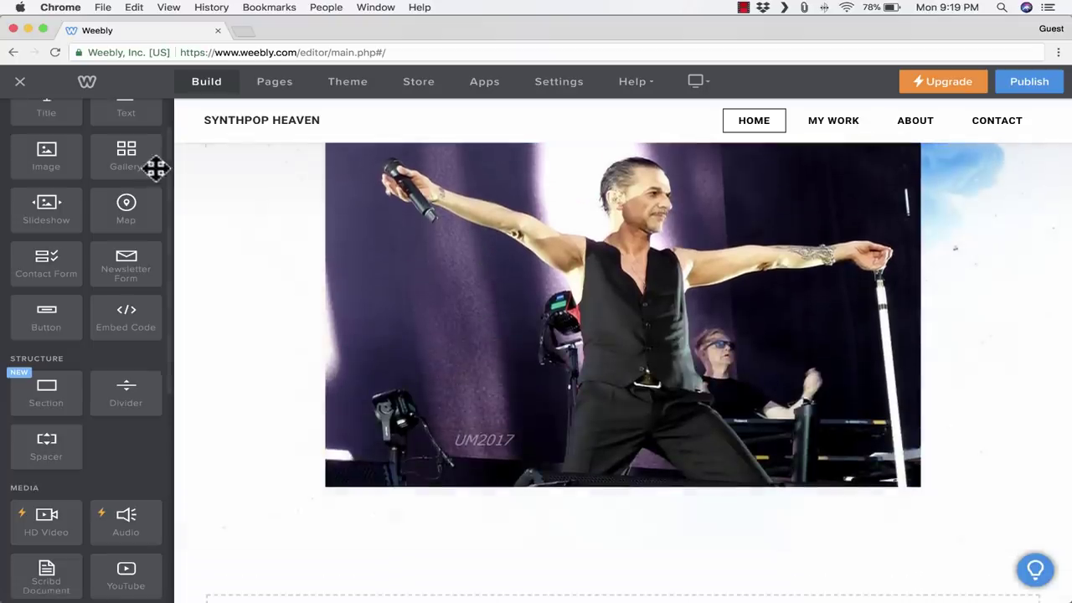
pyautogui.moveTo(125, 157); pyautogui.dragTo(642, 524)
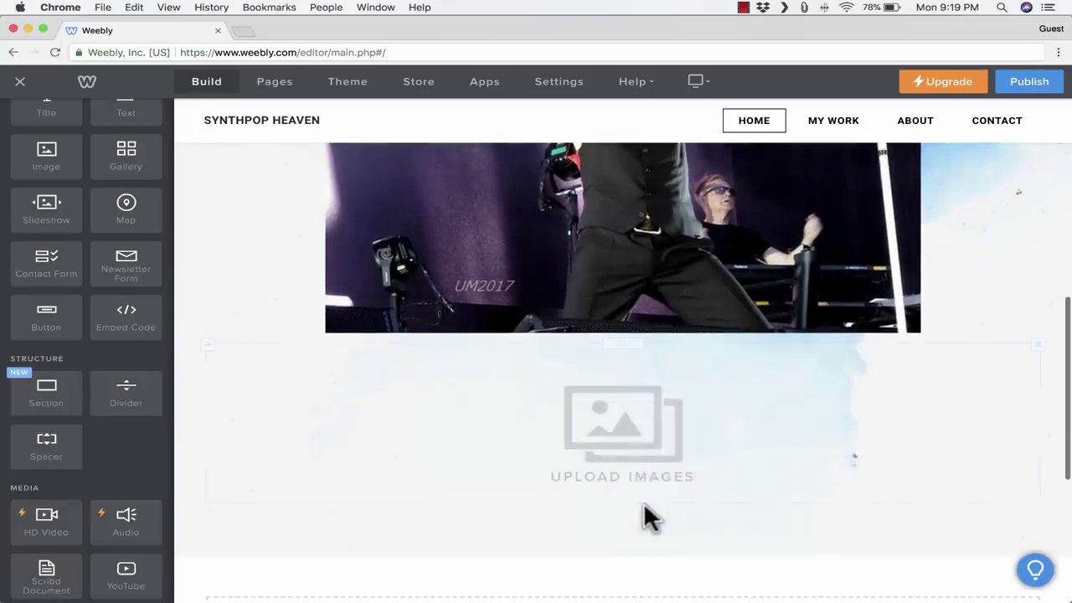
pyautogui.click(614, 434)
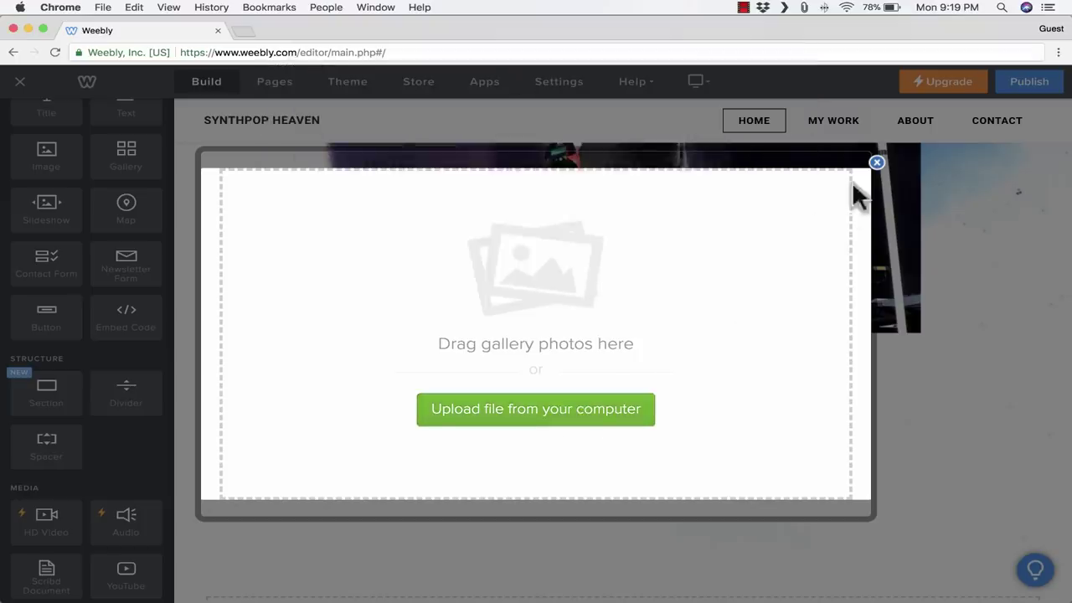
pyautogui.click(876, 164)
pyautogui.scroll(-2, 503, 369)
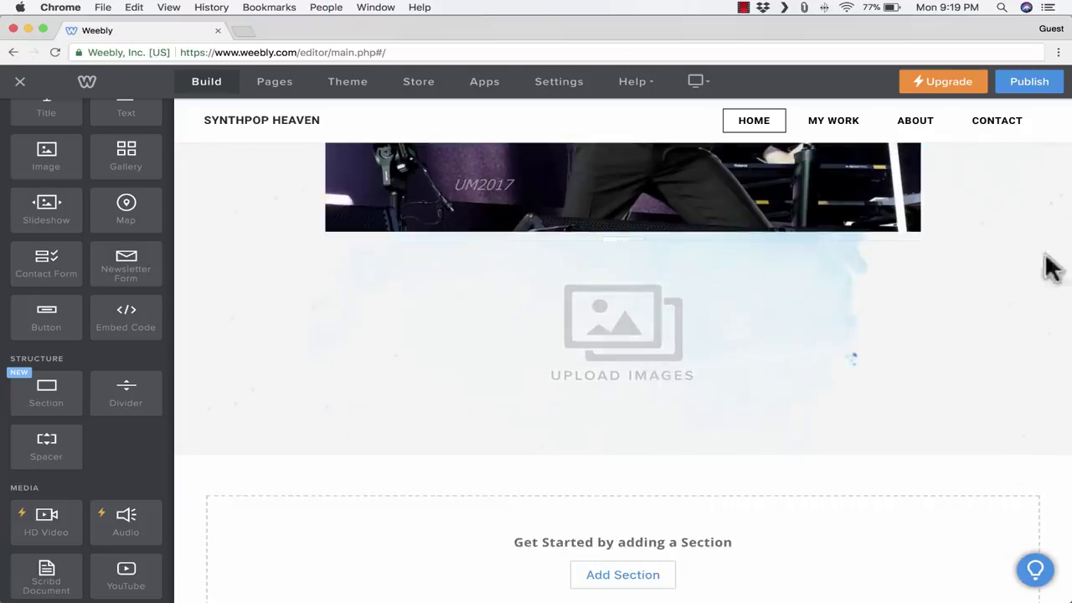
pyautogui.click(1038, 245)
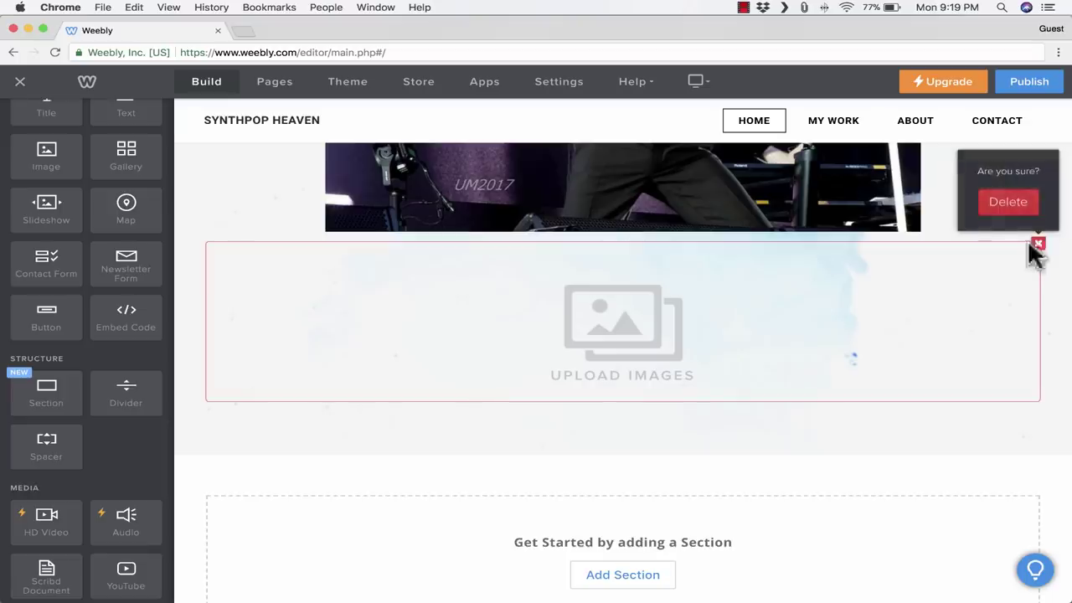
pyautogui.click(954, 201)
pyautogui.moveTo(46, 214); pyautogui.dragTo(622, 292)
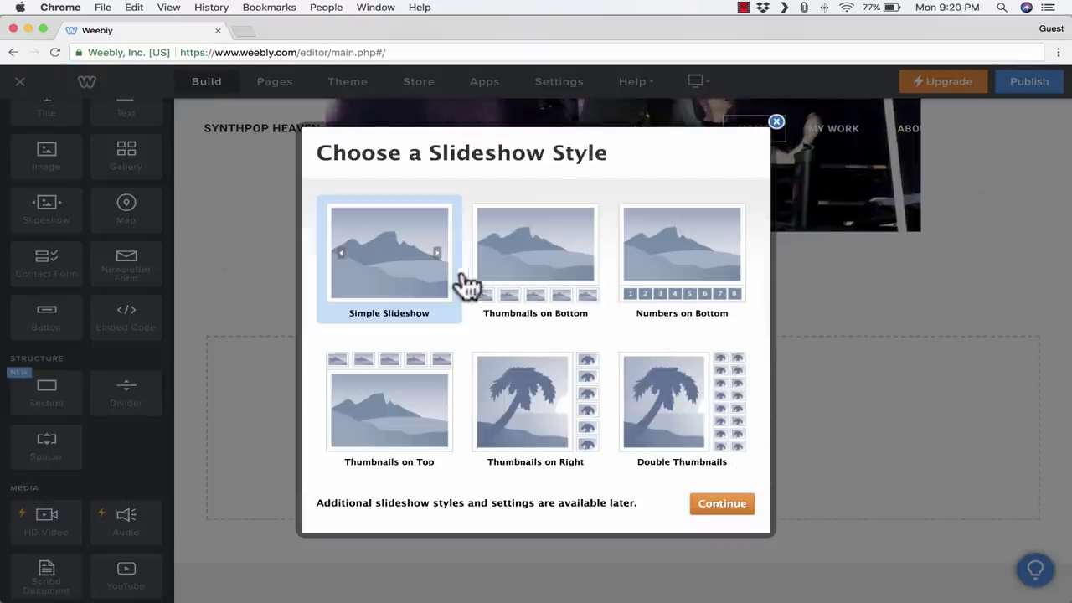
pyautogui.click(553, 266)
pyautogui.click(665, 268)
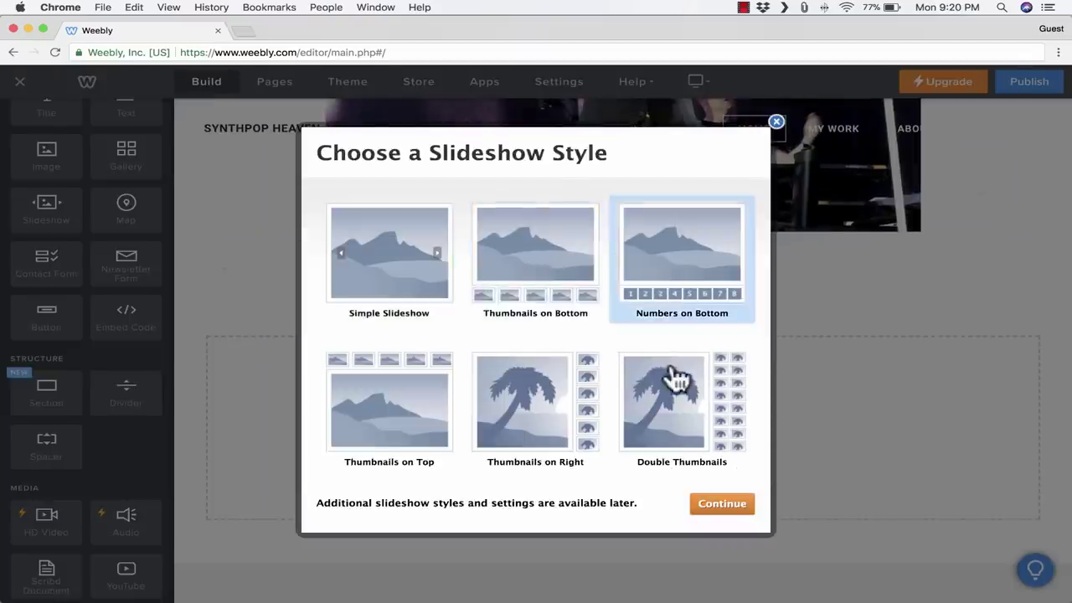
pyautogui.click(675, 378)
pyautogui.click(536, 402)
pyautogui.click(722, 505)
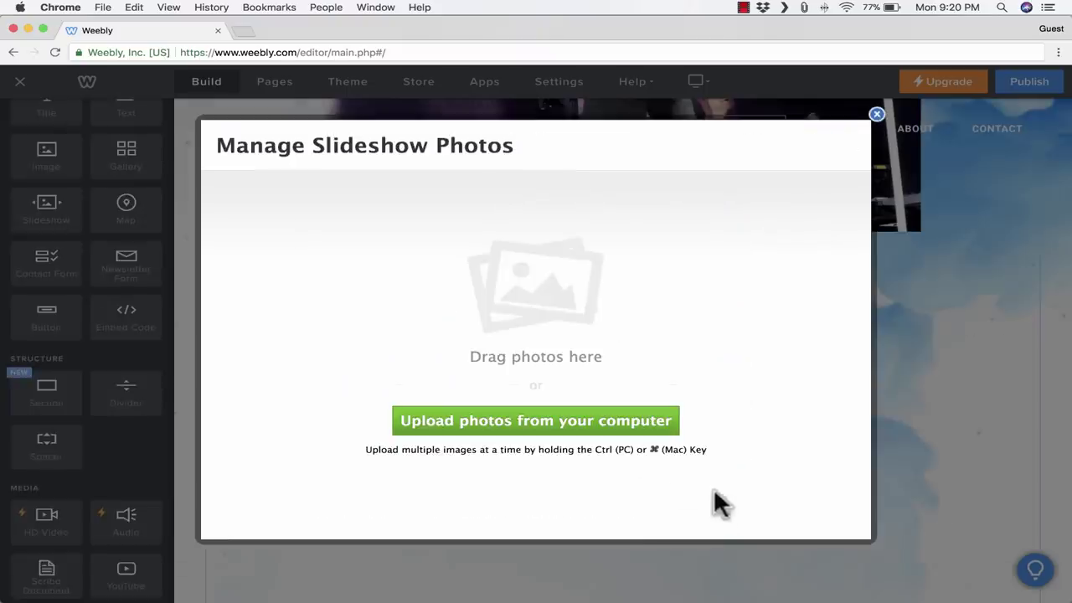
pyautogui.click(876, 115)
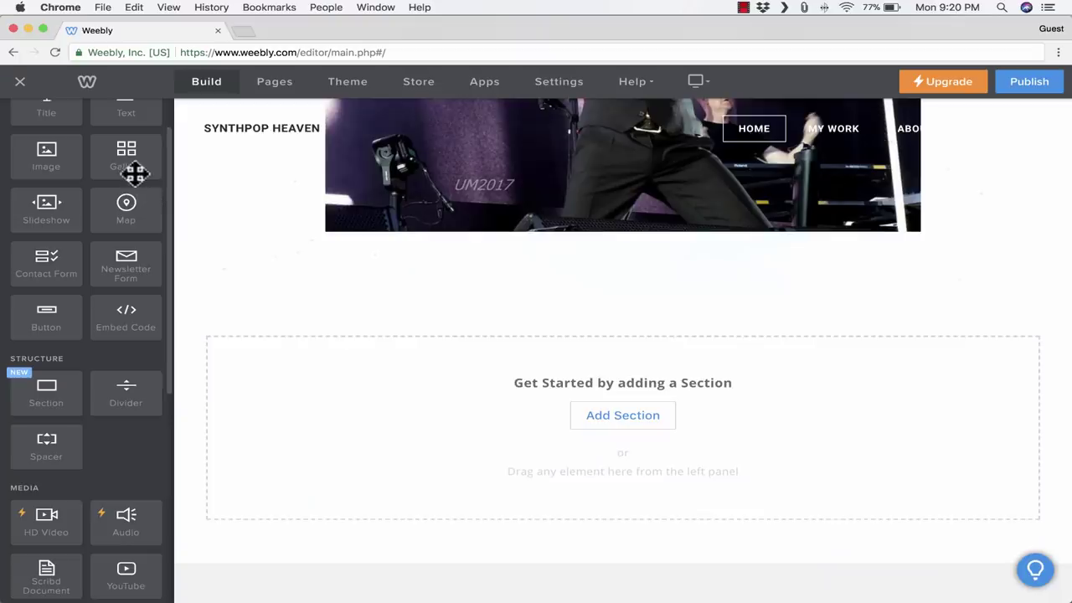
# Step: Add a form below the concert photo and relocate the map to 'london, england'
pyautogui.moveTo(39, 239); pyautogui.dragTo(617, 318)
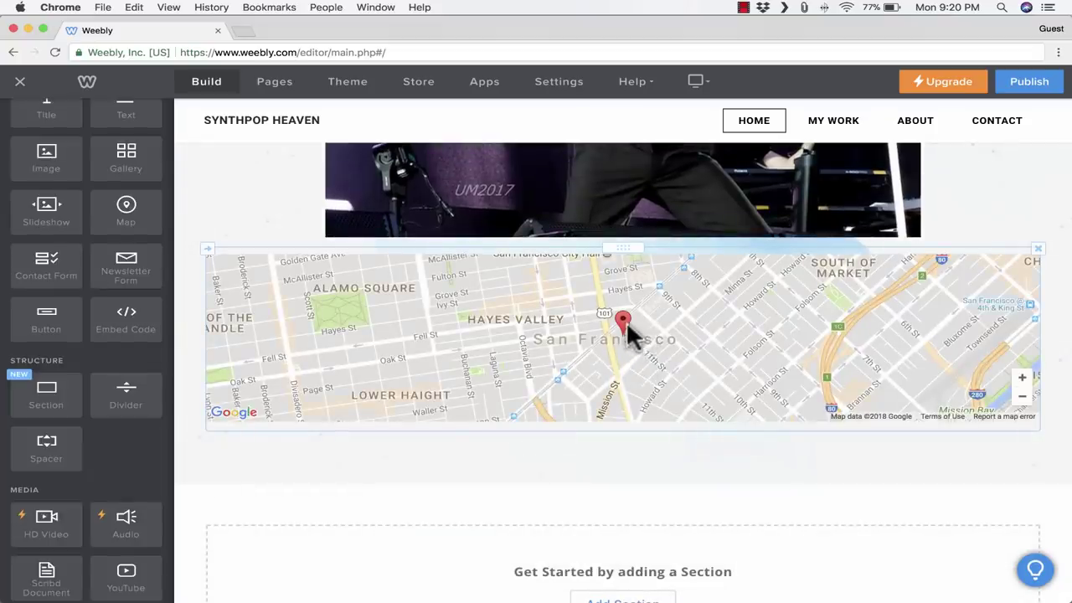
pyautogui.click(699, 341)
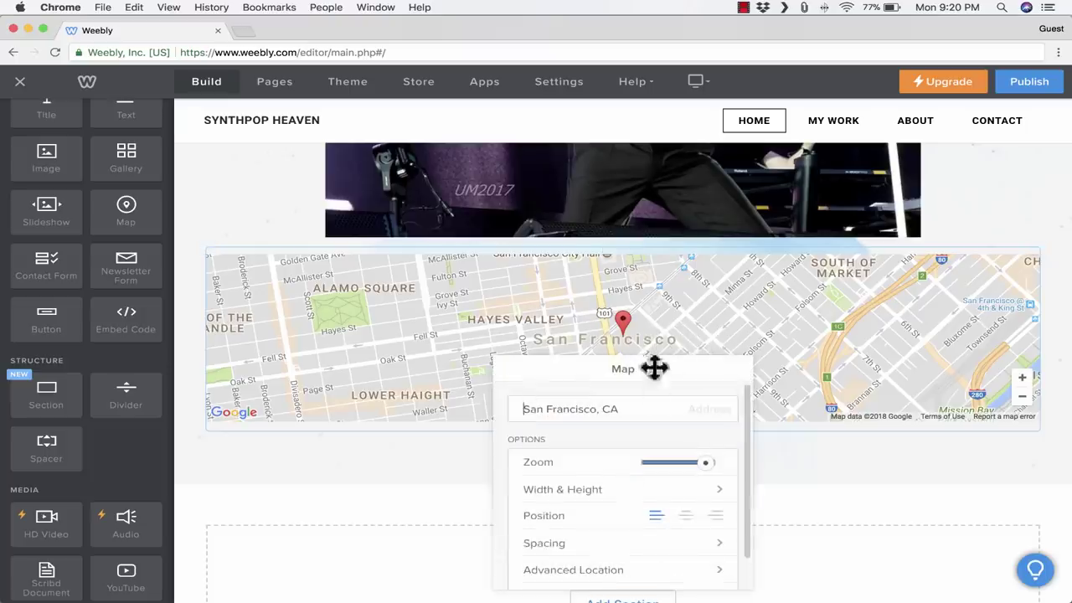
pyautogui.moveTo(653, 405); pyautogui.dragTo(407, 388)
pyautogui.write('london')
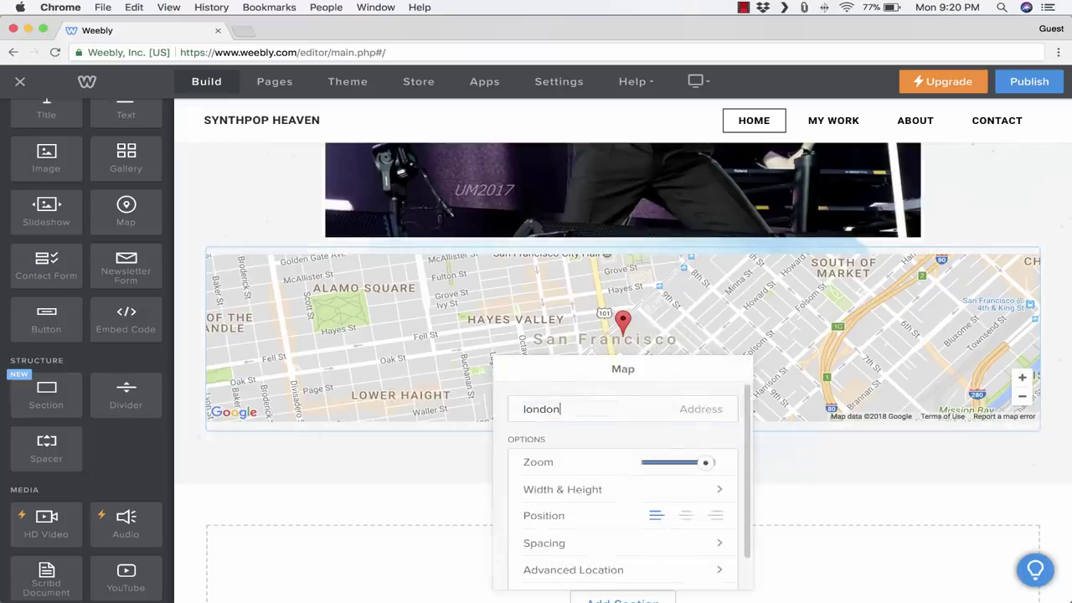
pyautogui.write(', england')
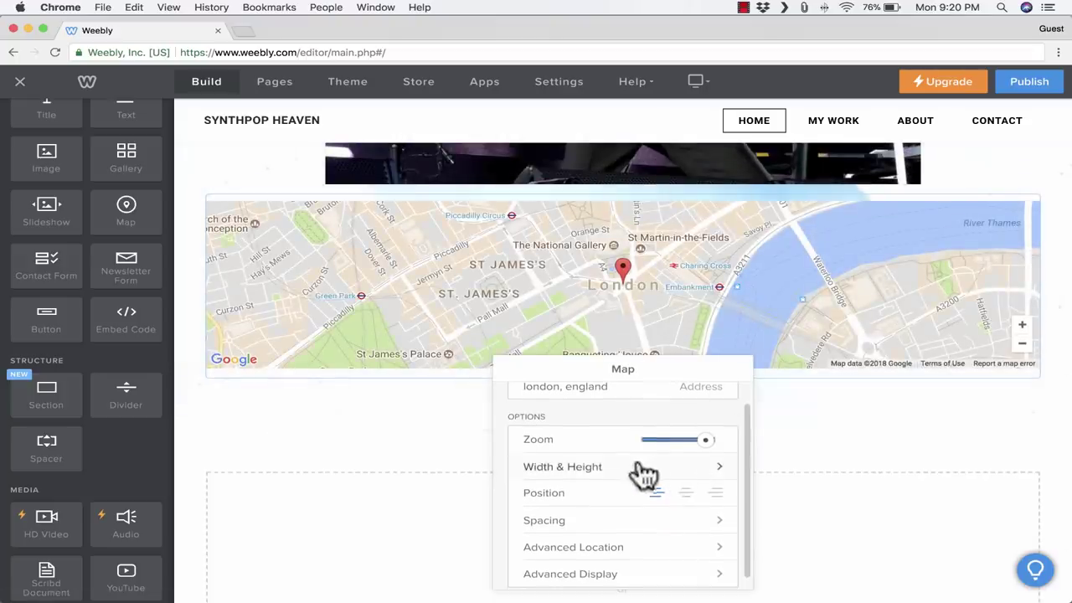
pyautogui.scroll(-1, 619, 456)
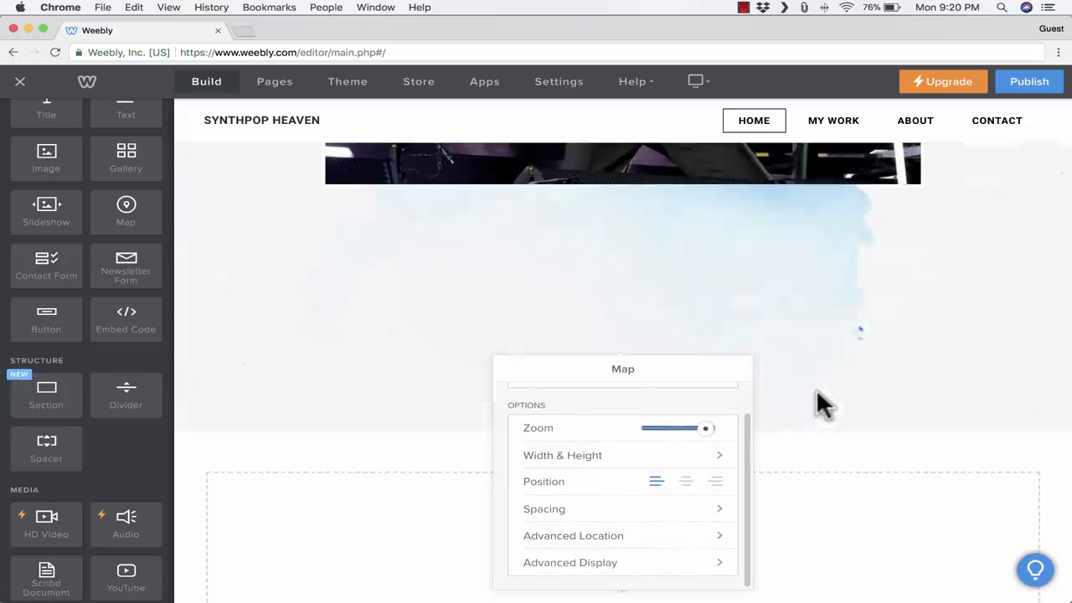
pyautogui.click(789, 330)
pyautogui.moveTo(123, 279); pyautogui.dragTo(373, 523)
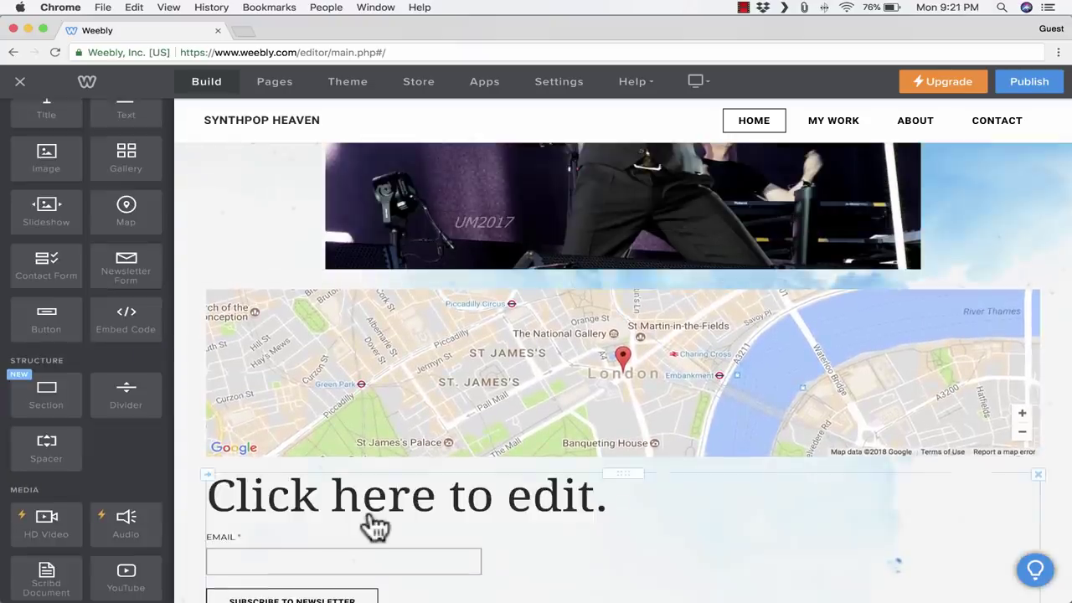
pyautogui.scroll(-3, 386, 469)
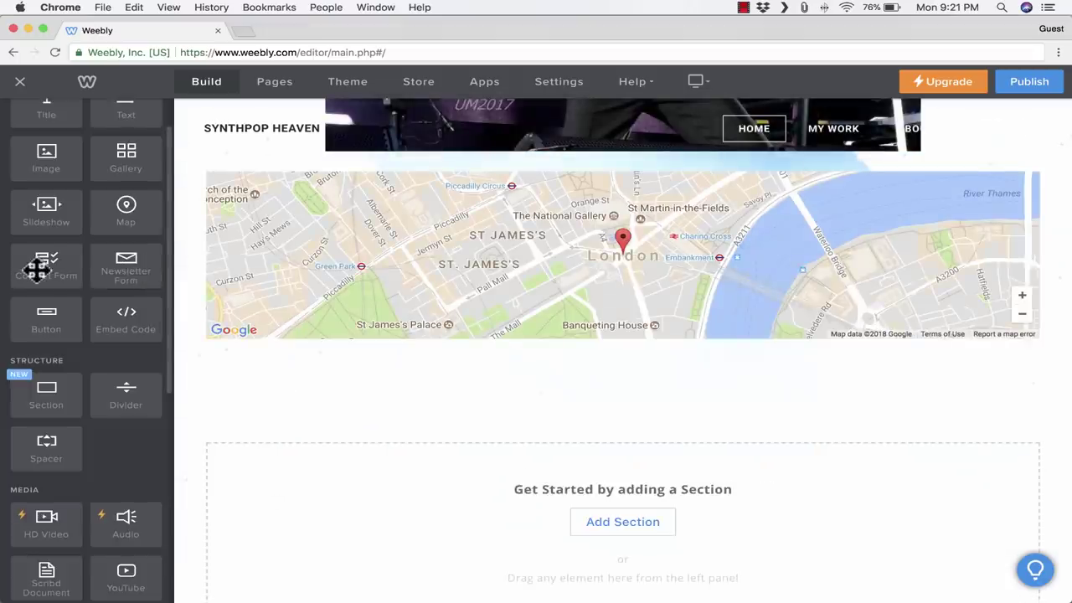
pyautogui.moveTo(38, 263); pyautogui.dragTo(425, 395)
pyautogui.scroll(-1, 46, 272)
# Step: Place a READ ABOUT SYNTHPOP button under the London map, linked to Wikipedia's Synth-pop article URL
pyautogui.click(613, 367)
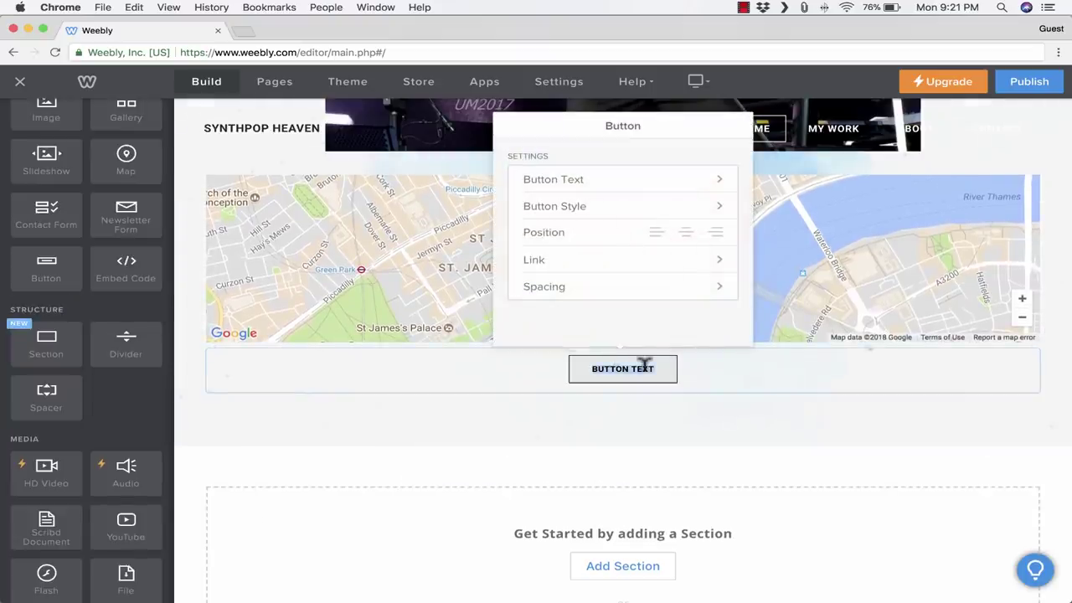
pyautogui.write('READ ABOUT')
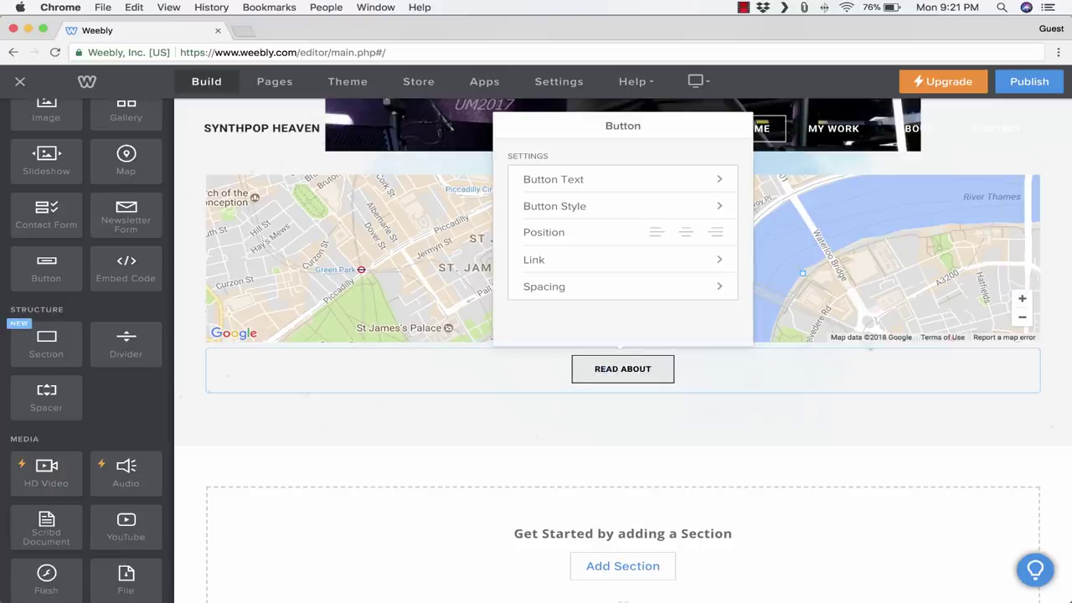
pyautogui.write(' SYNTHPOP')
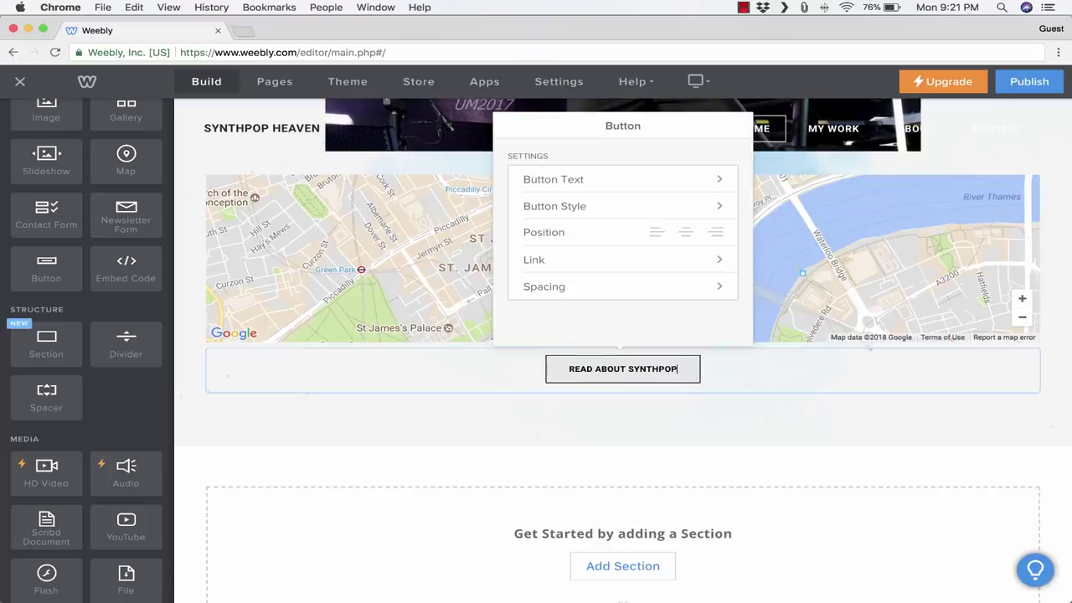
pyautogui.click(562, 261)
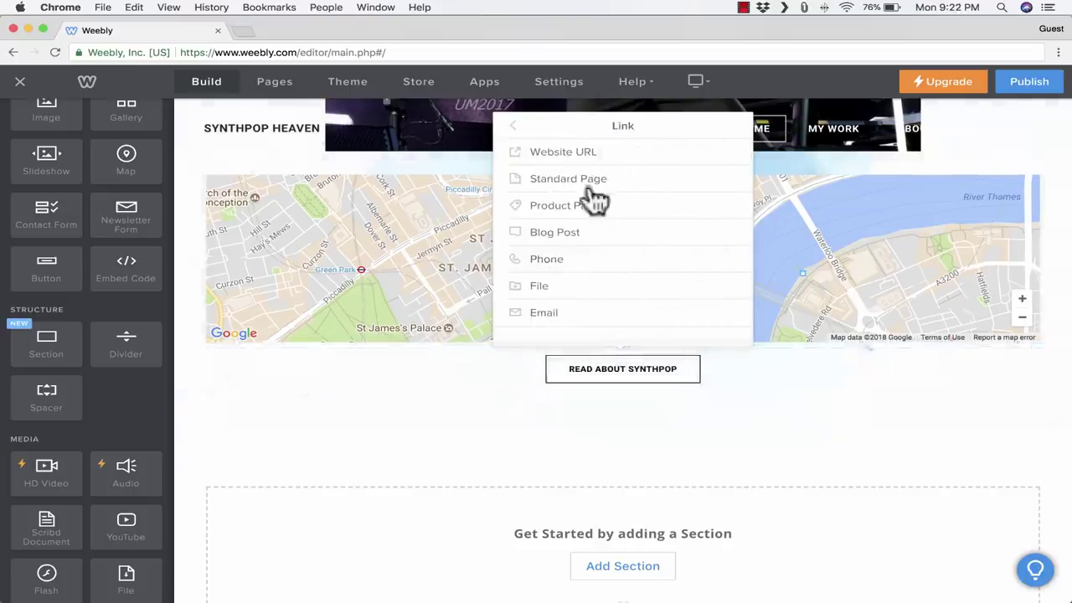
pyautogui.scroll(-2, 589, 328)
pyautogui.scroll(3, 589, 348)
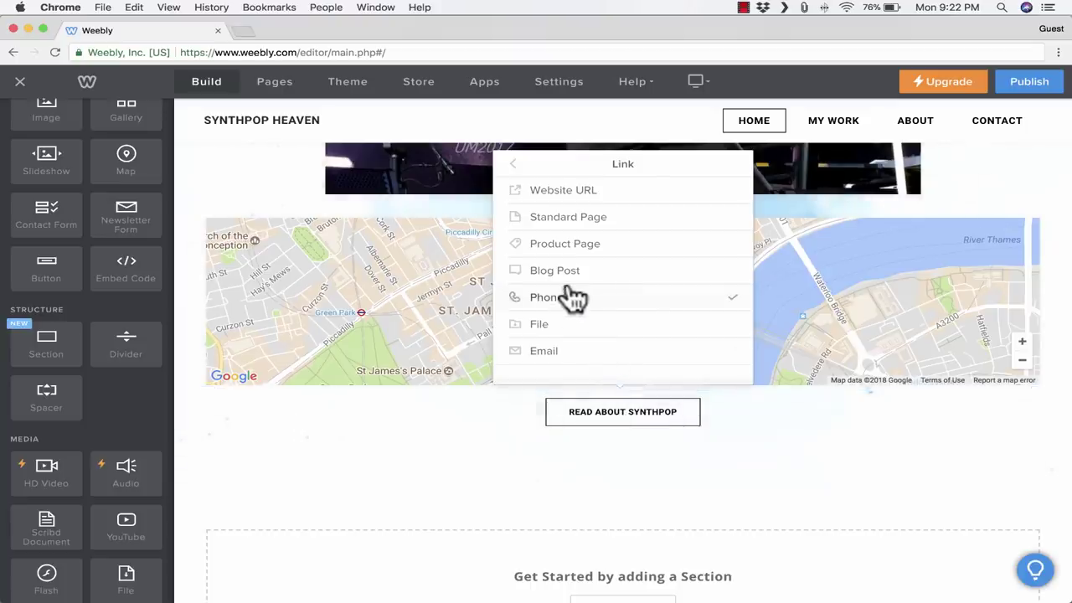
pyautogui.scroll(-1, 596, 200)
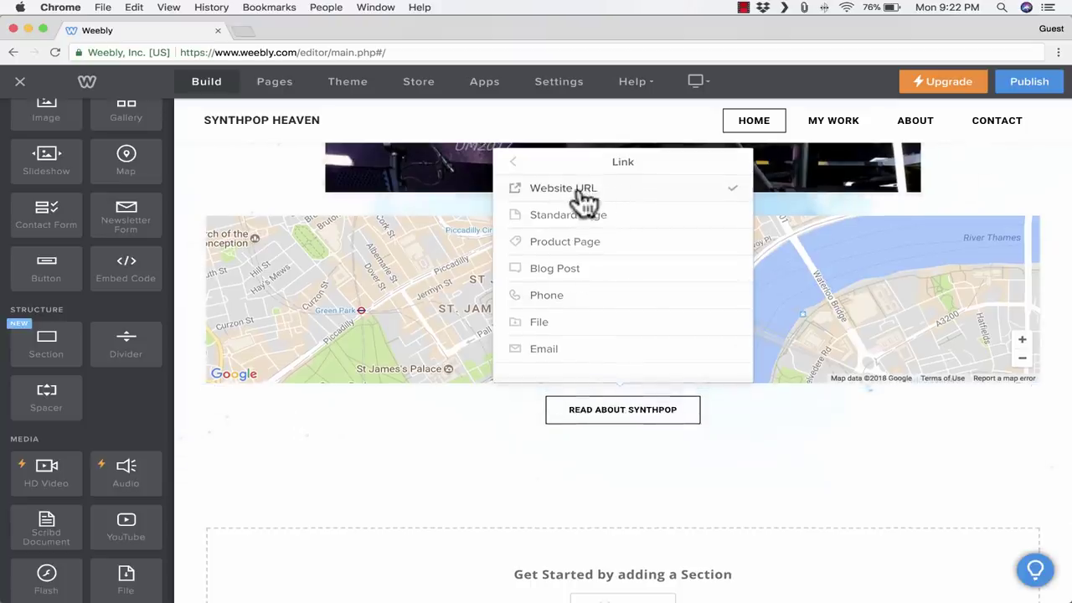
pyautogui.click(581, 194)
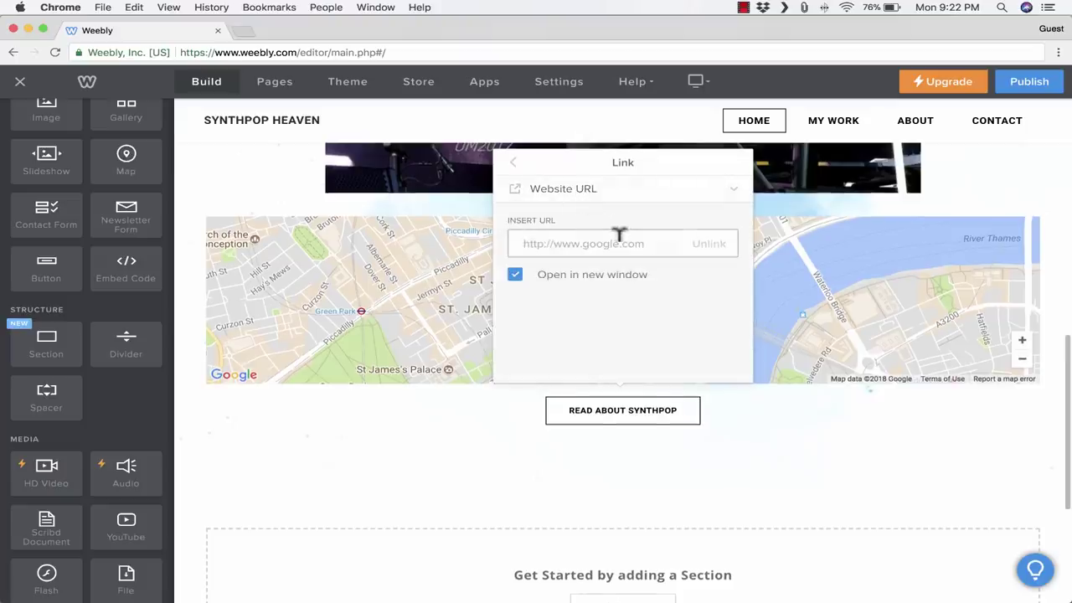
pyautogui.write('https://en.wikipedia.org/wiki/Synth-pop')
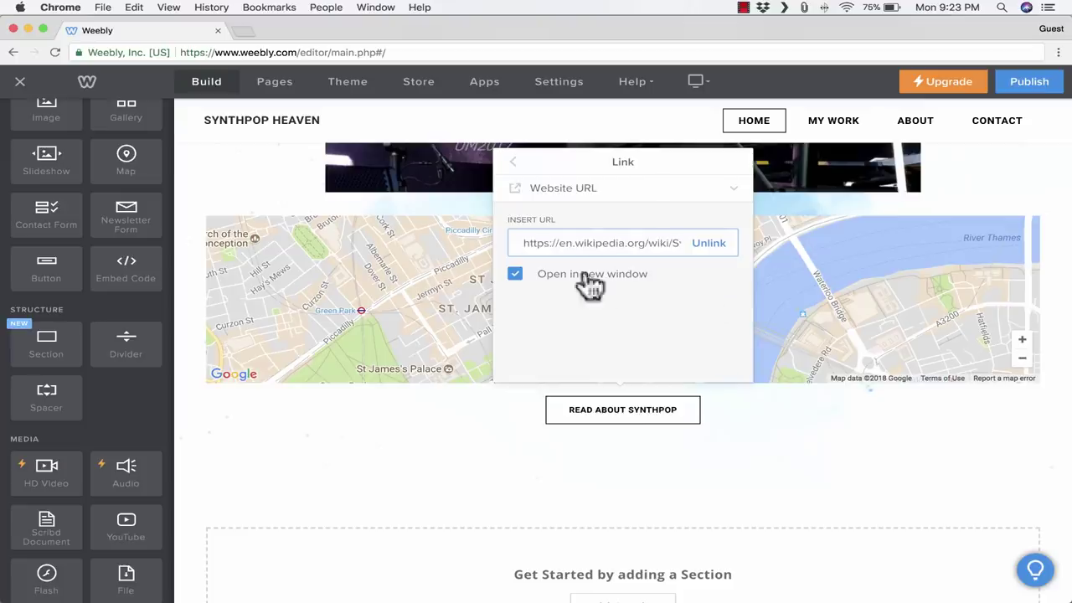
pyautogui.click(779, 464)
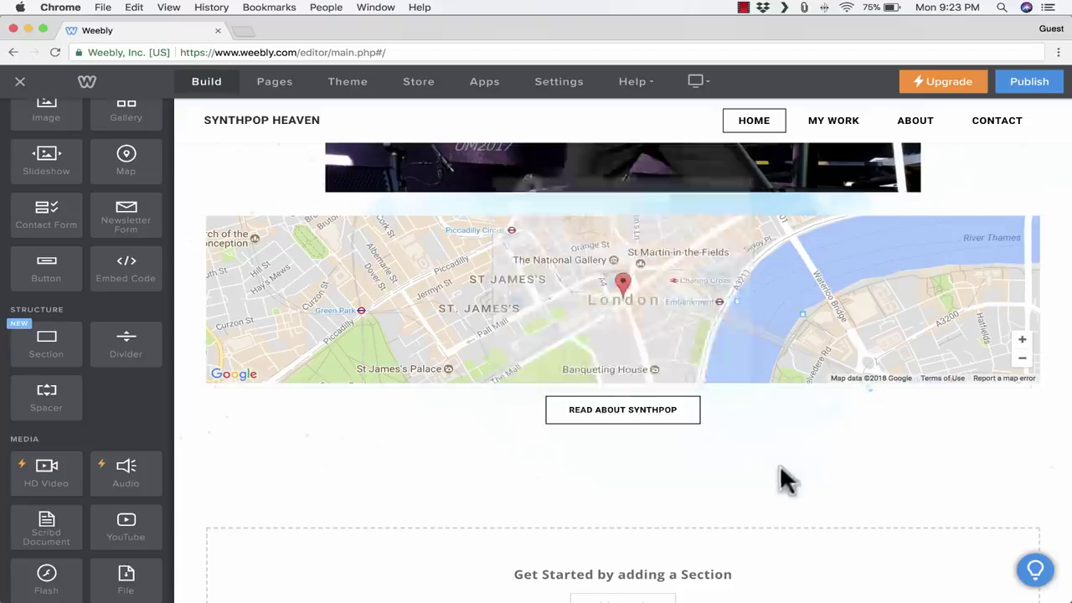
pyautogui.click(620, 406)
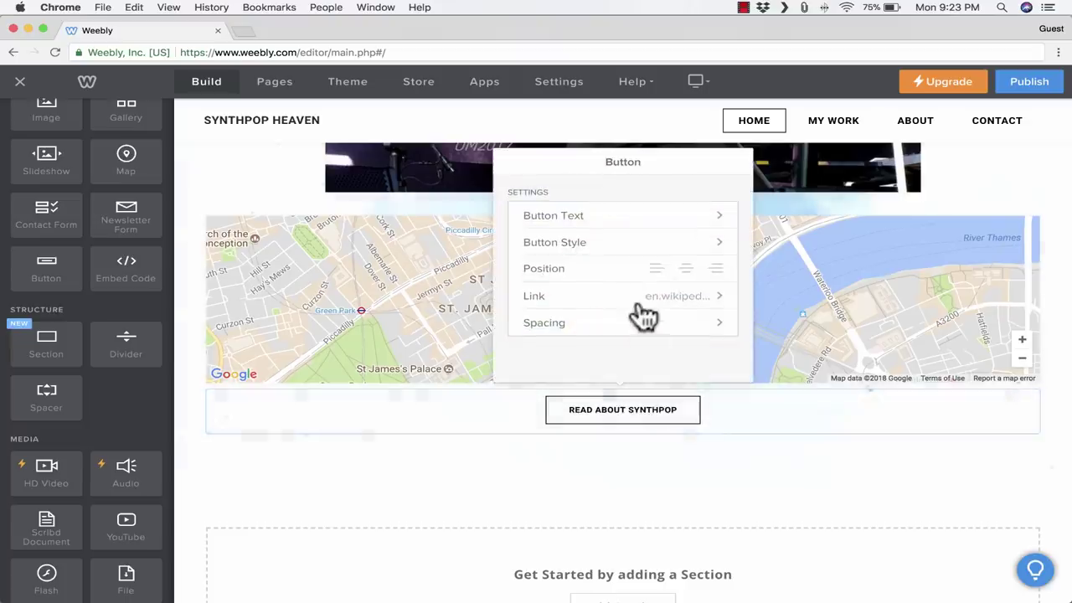
pyautogui.scroll(5, 548, 406)
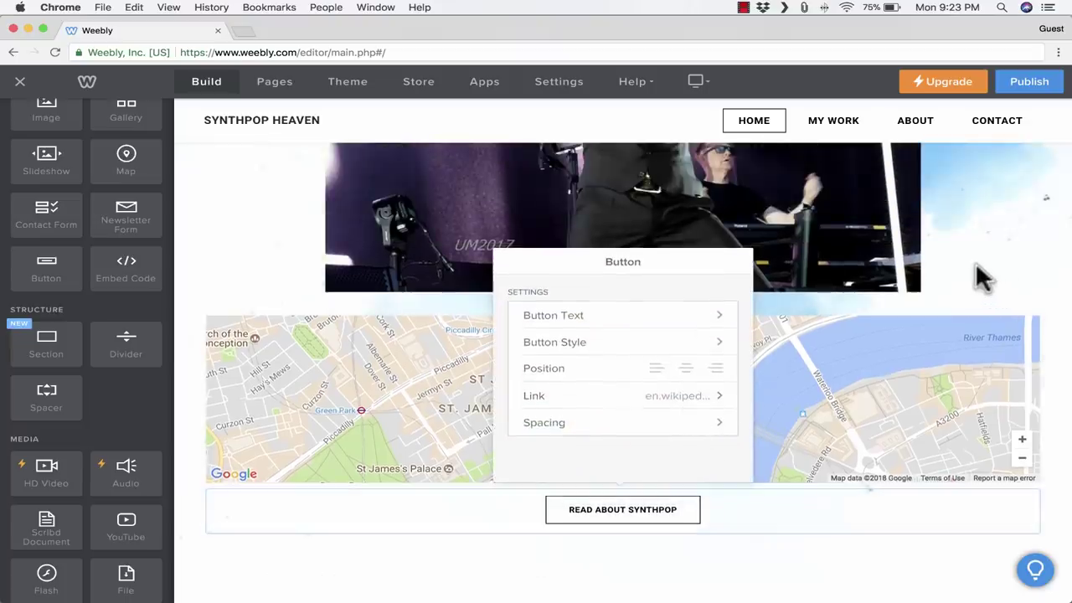
pyautogui.scroll(6, 742, 230)
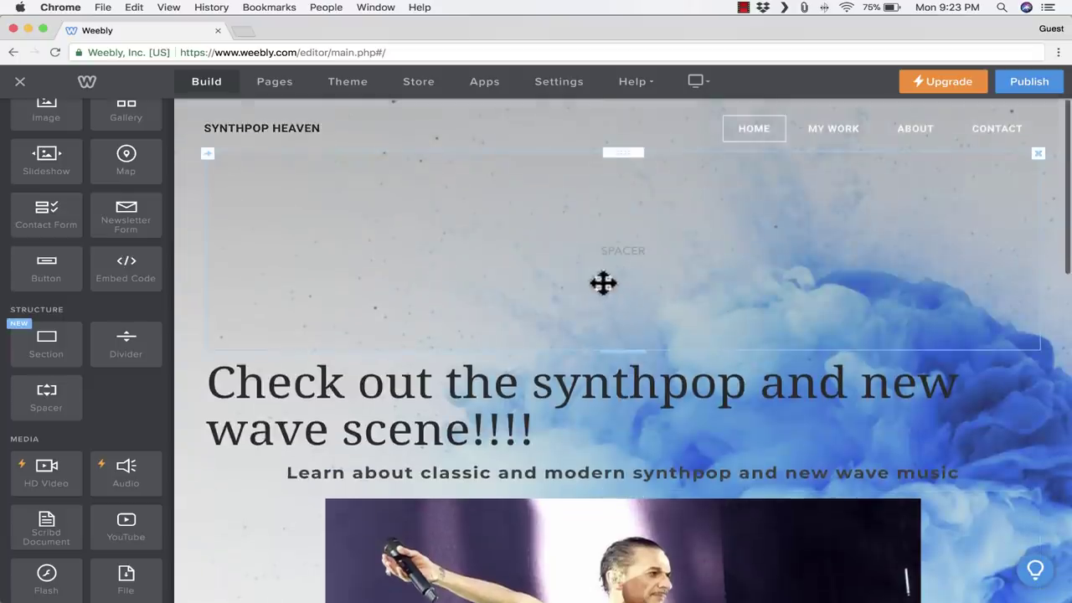
pyautogui.scroll(-3, 605, 268)
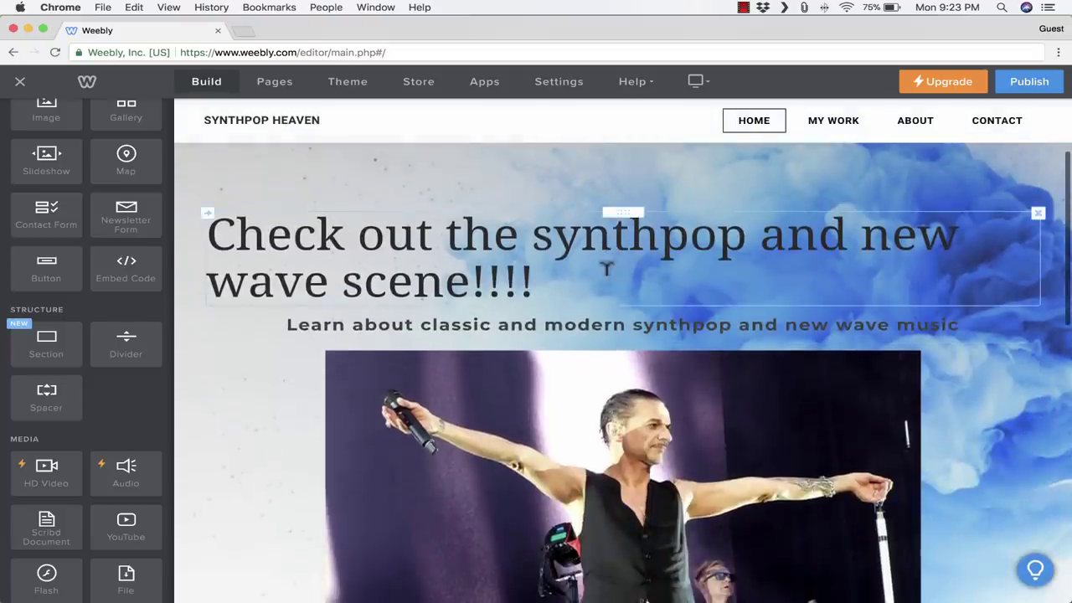
pyautogui.scroll(-9, 568, 345)
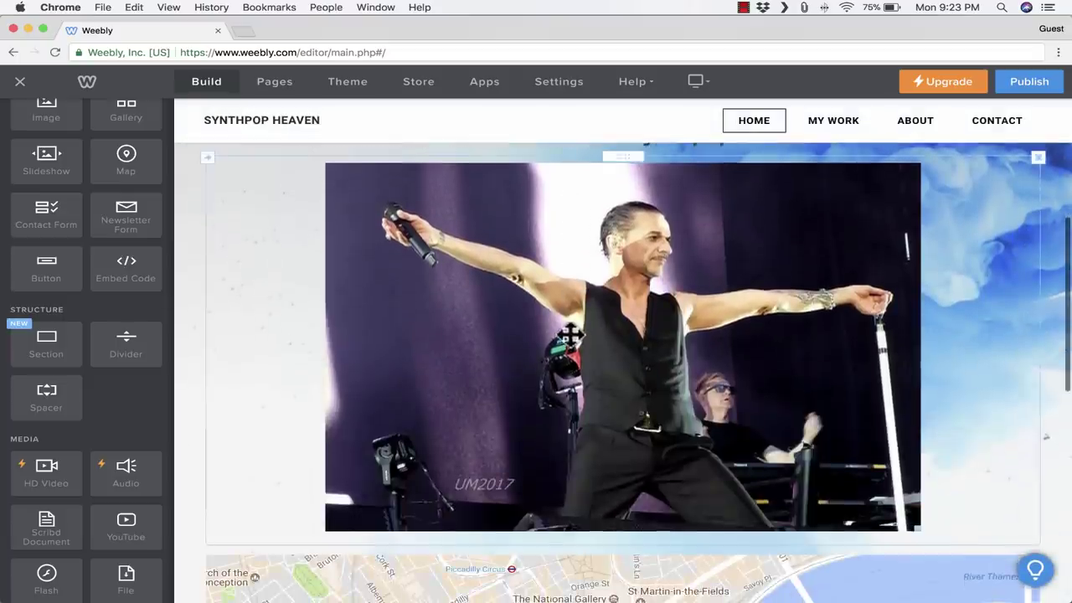
pyautogui.scroll(-2, 569, 339)
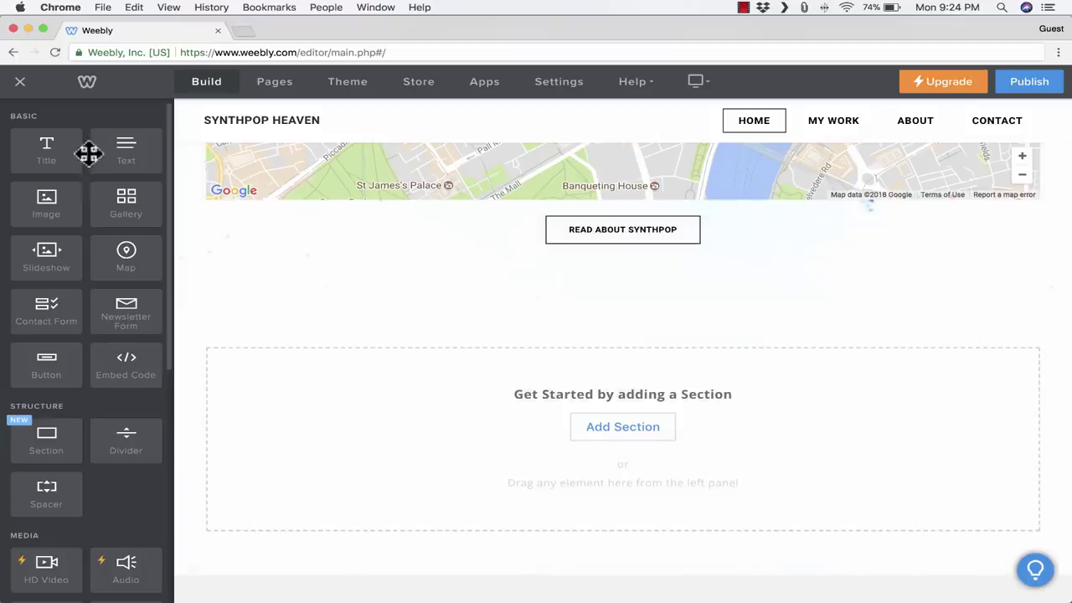
pyautogui.scroll(-15, 93, 204)
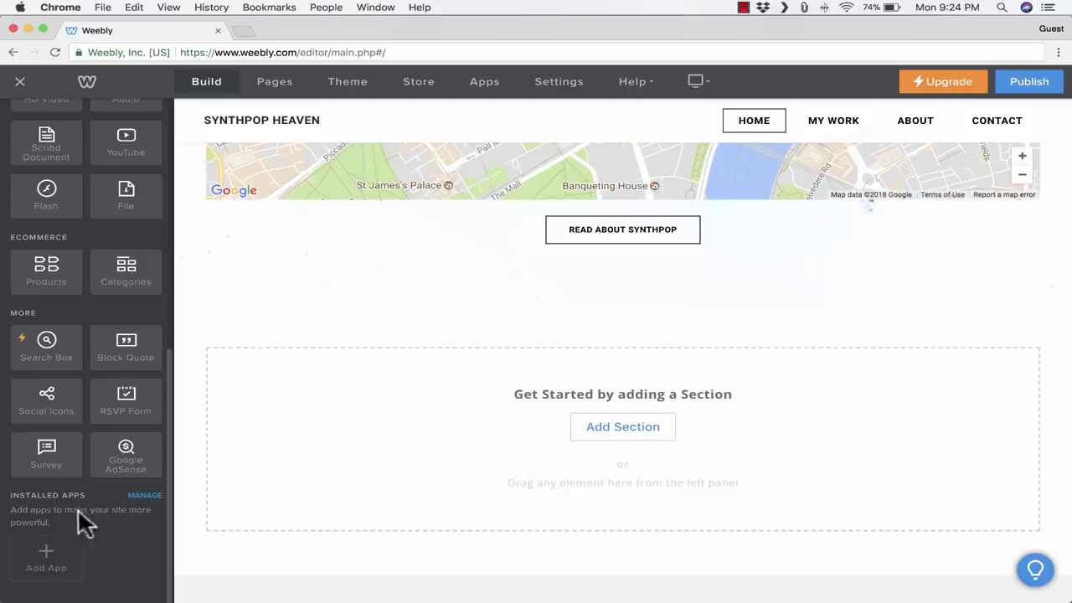
# Step: Find the free Simple Table app in the app store and install it on the SYNTHPOP HEAVEN site
pyautogui.click(47, 559)
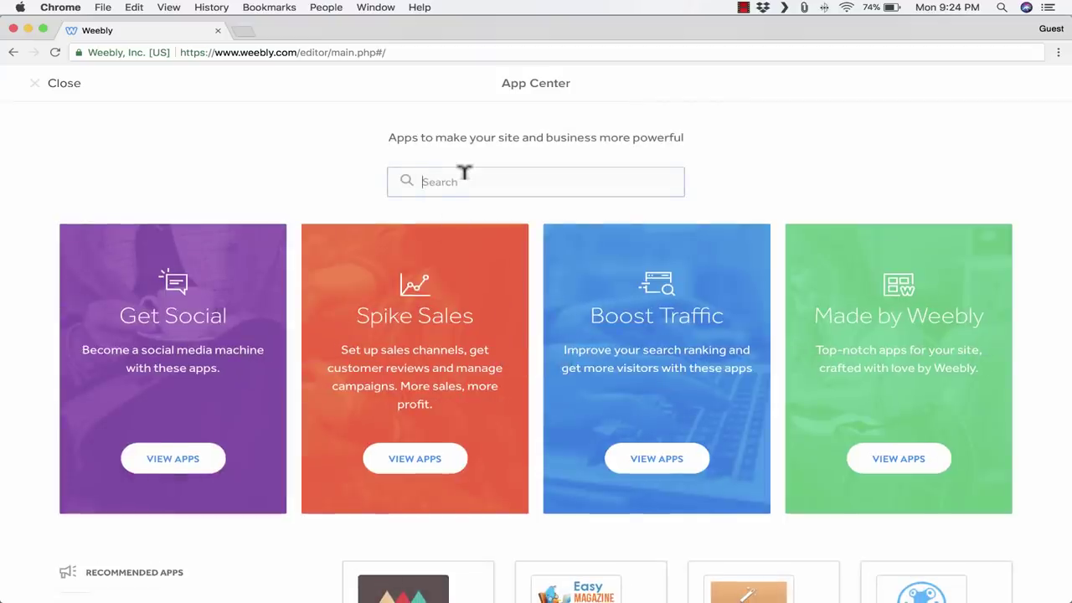
pyautogui.press('Return')
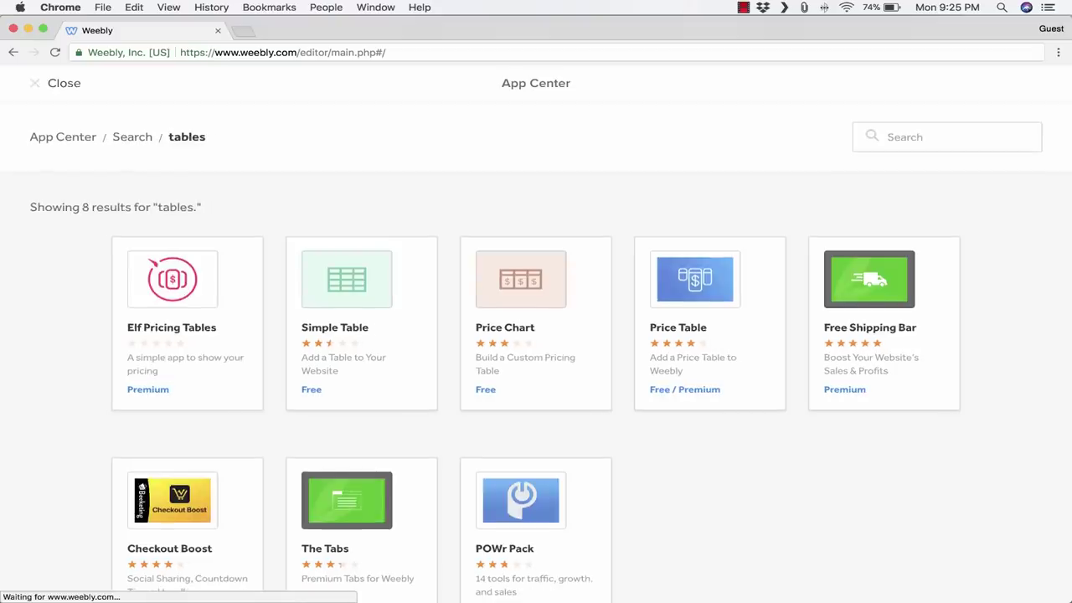
pyautogui.scroll(-2, 407, 284)
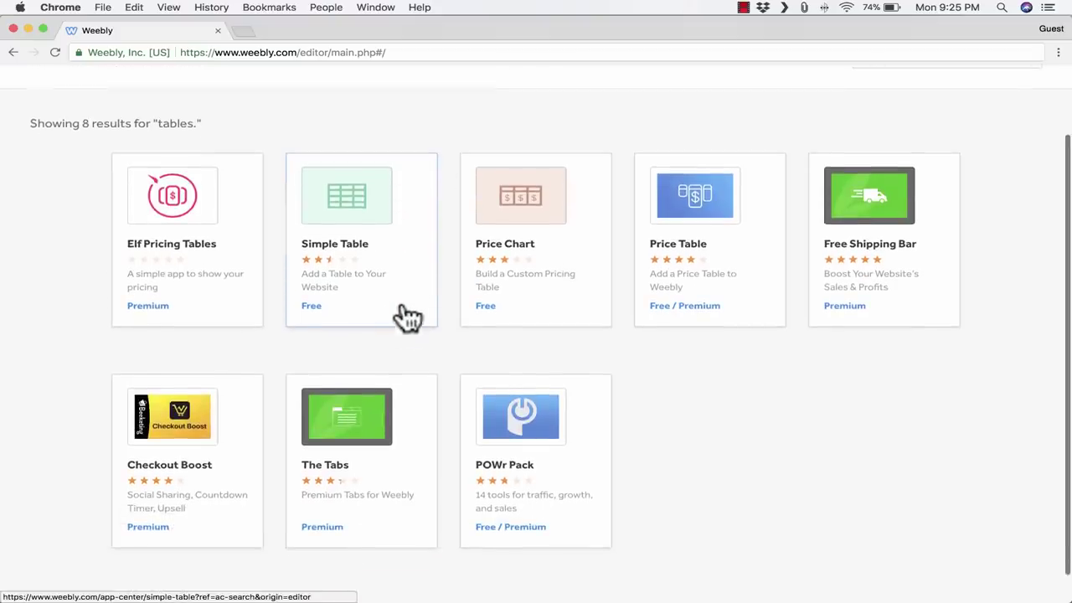
pyautogui.click(356, 214)
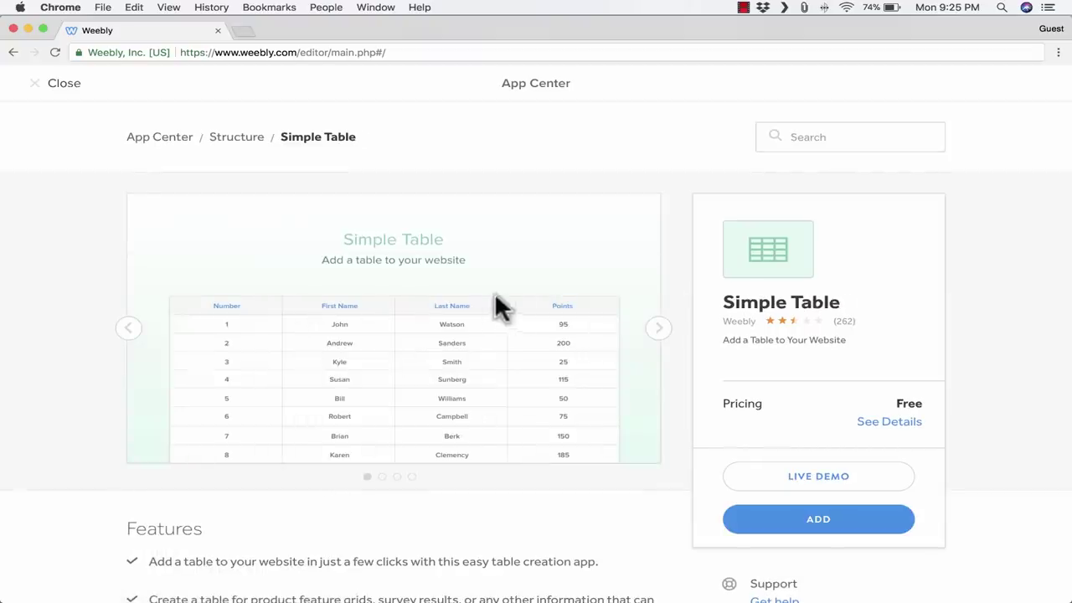
pyautogui.click(826, 518)
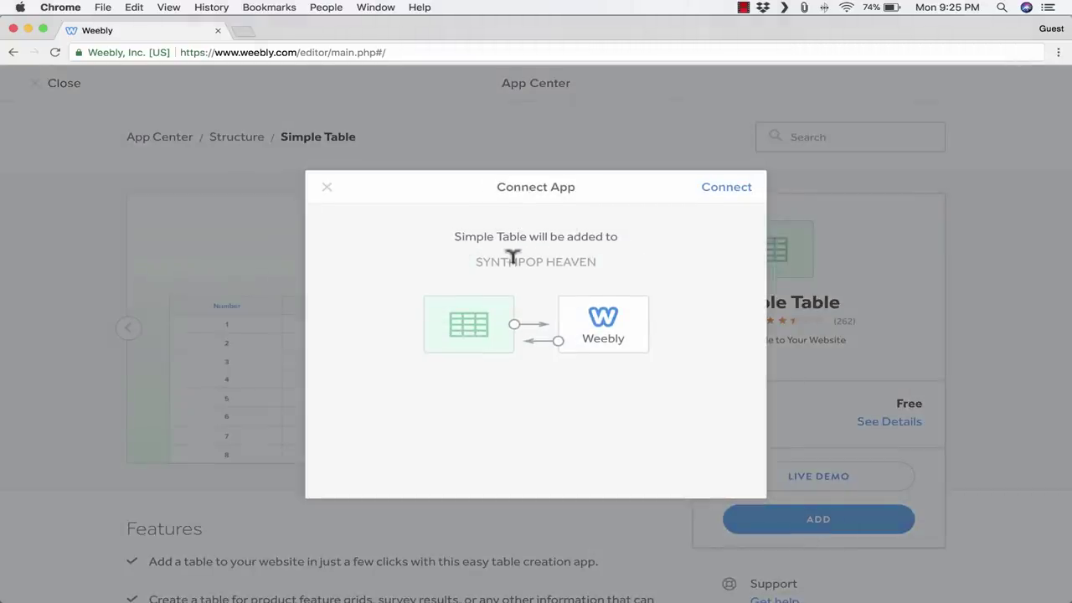
pyautogui.click(727, 189)
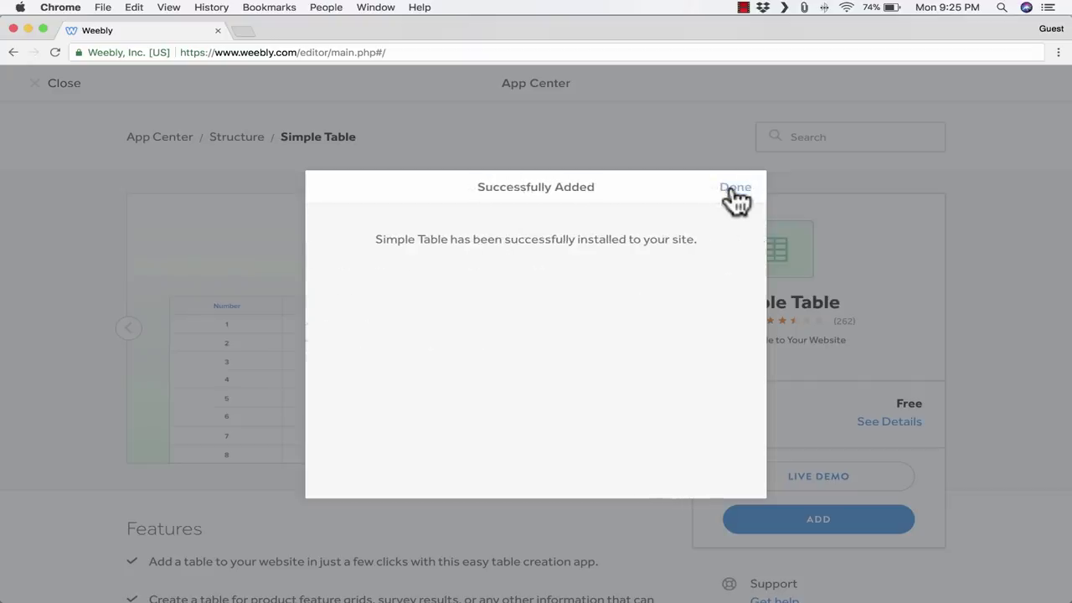
pyautogui.click(730, 190)
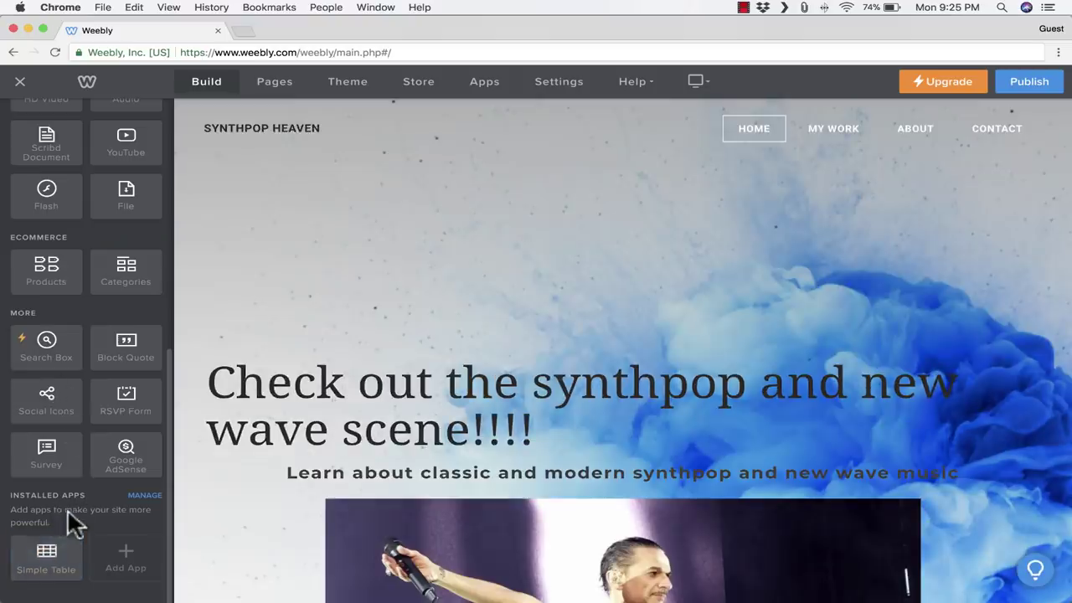
# Step: Drop a Simple Table element below the READ ABOUT SYNTHPOP button and dismiss its tutorial
pyautogui.scroll(-10, 453, 428)
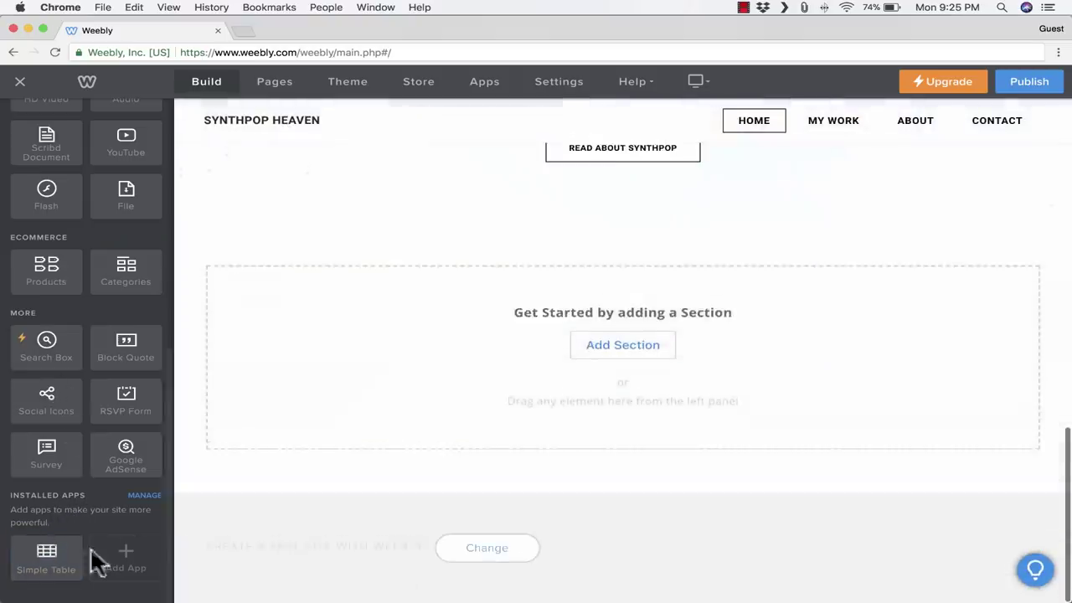
pyautogui.moveTo(55, 565); pyautogui.dragTo(617, 234)
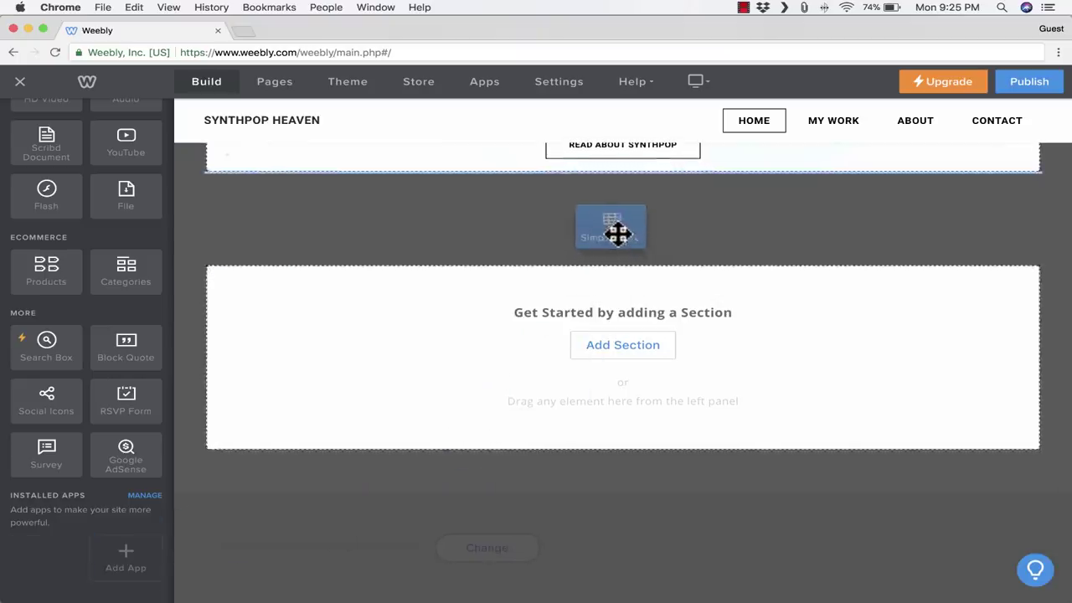
pyautogui.moveTo(617, 234); pyautogui.dragTo(615, 240)
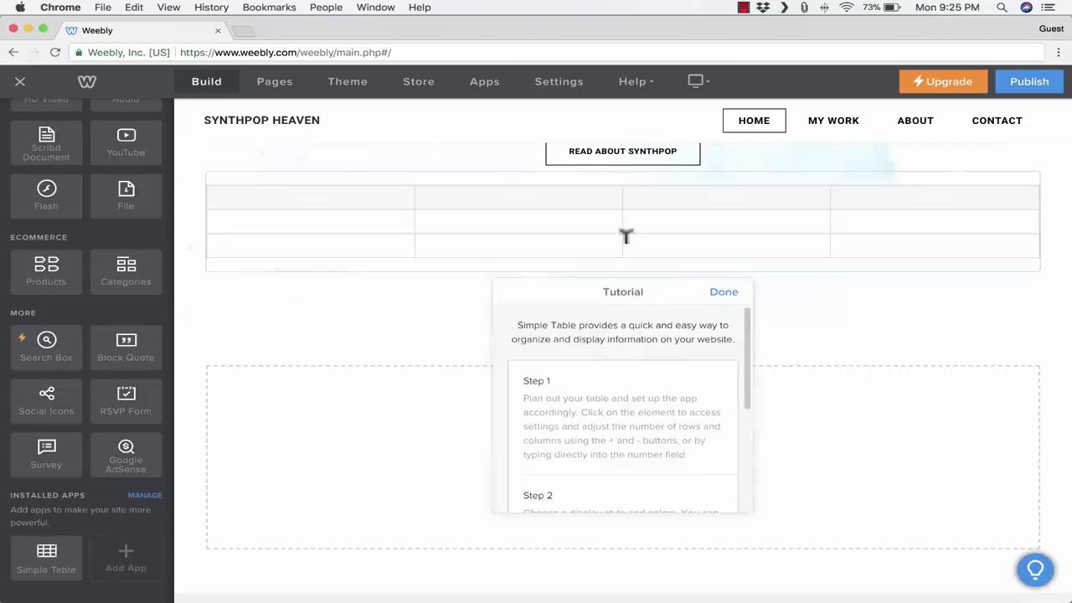
pyautogui.click(963, 219)
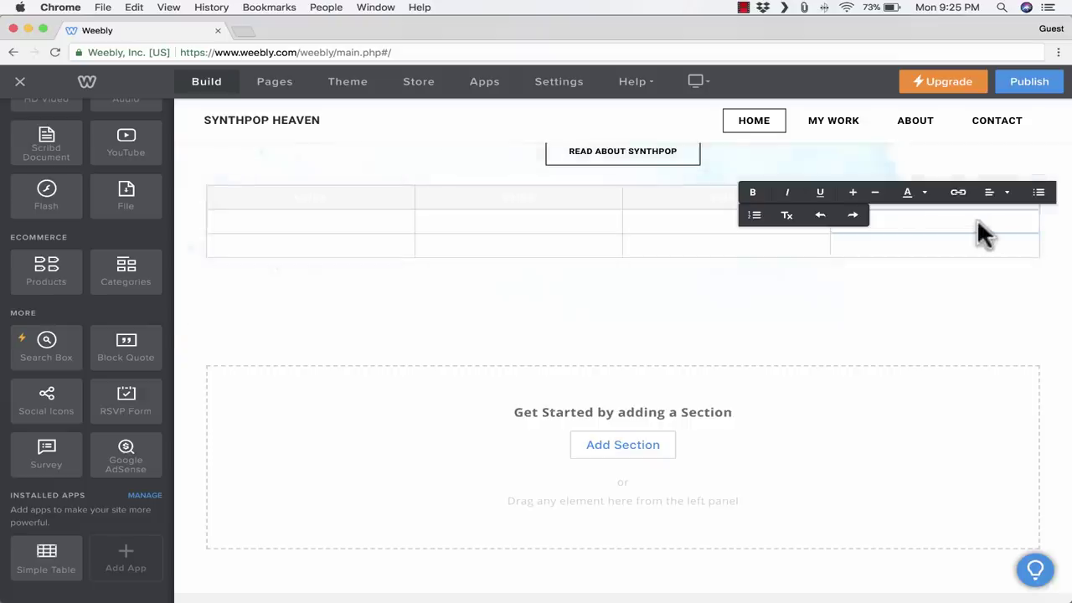
# Step: Set the table to 2 columns and 4 rows
pyautogui.click(656, 232)
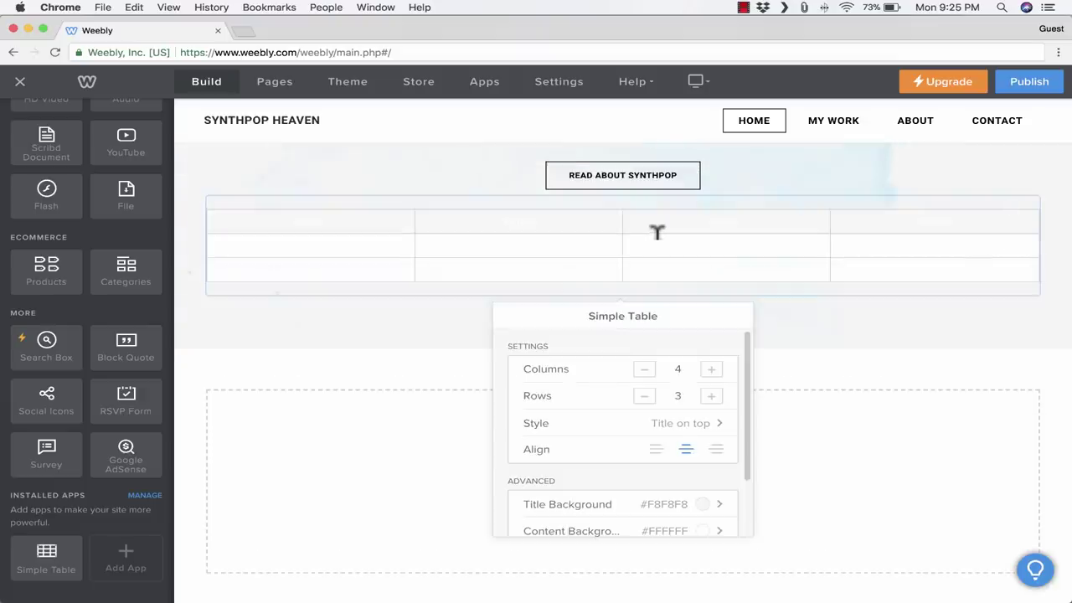
pyautogui.click(644, 369)
pyautogui.click(644, 369)
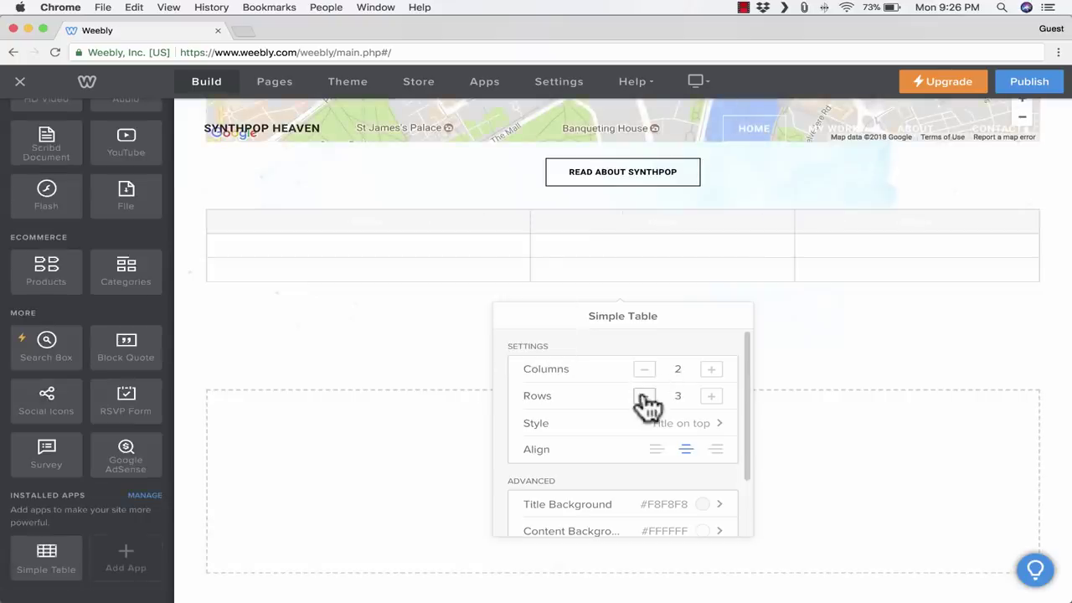
pyautogui.click(711, 395)
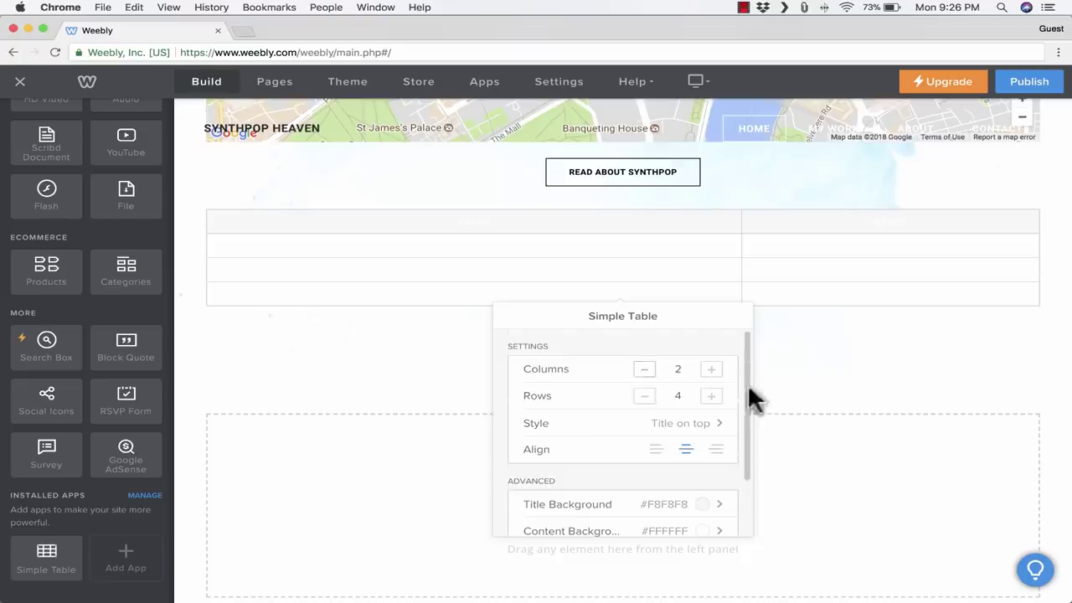
pyautogui.scroll(-2, 748, 387)
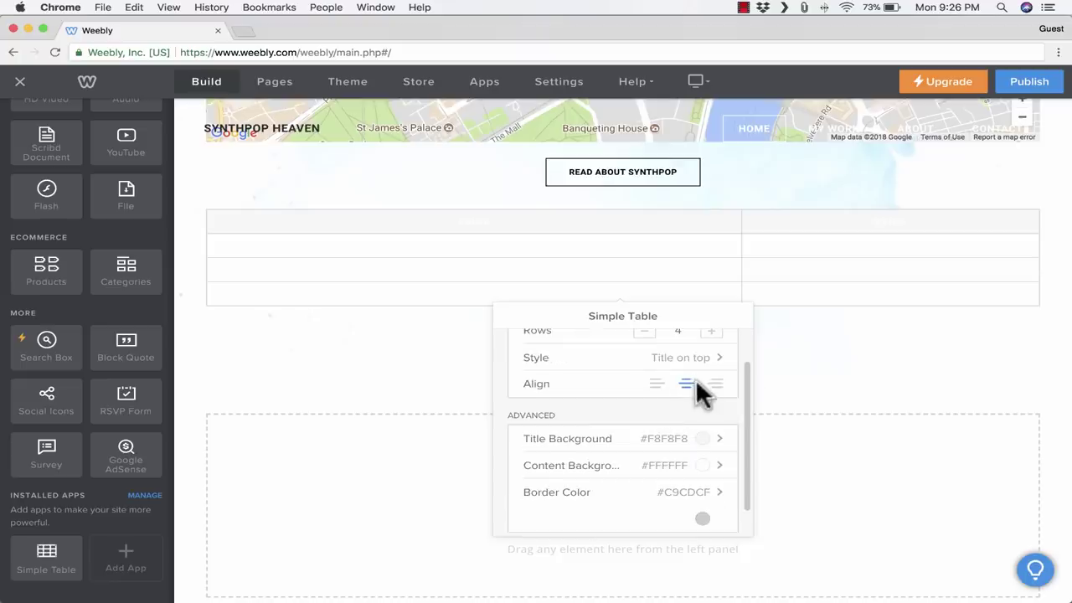
pyautogui.scroll(-2, 695, 381)
pyautogui.click(817, 342)
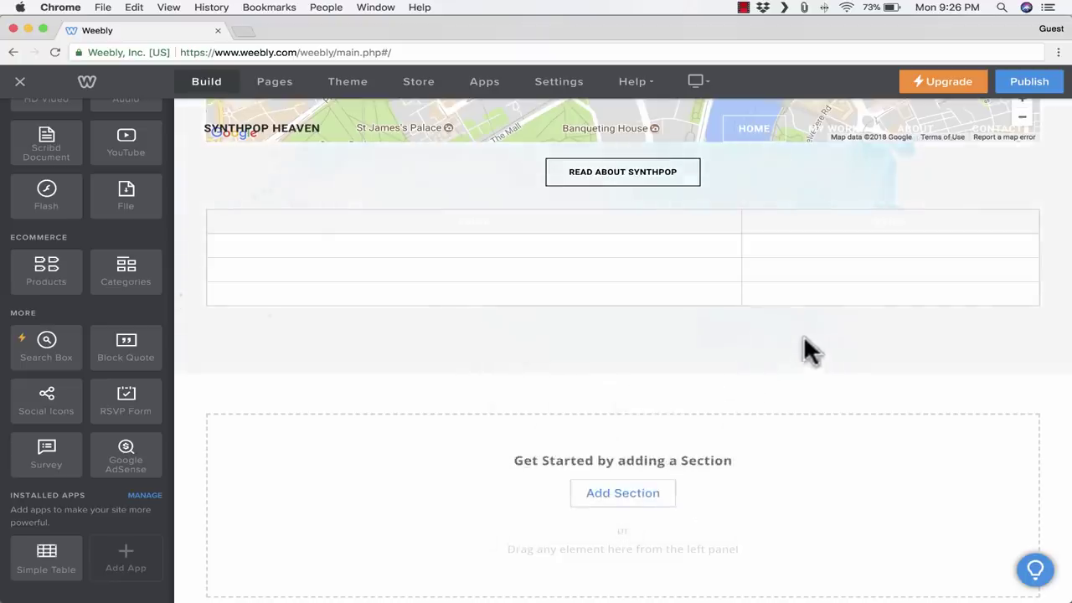
# Step: Drag the column divider to the centre so both columns are equal width
pyautogui.moveTo(741, 248); pyautogui.dragTo(626, 247)
pyautogui.click(402, 356)
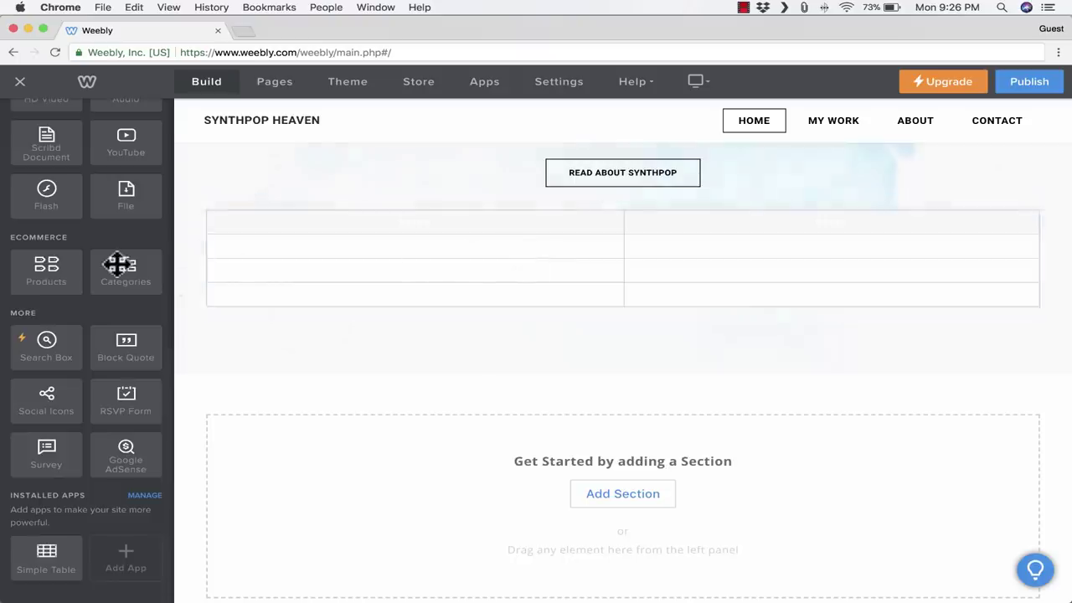
pyautogui.click(438, 219)
# Step: Edit the Band and Most Recent Album header cells and apply a text colour to each heading
pyautogui.click(438, 219)
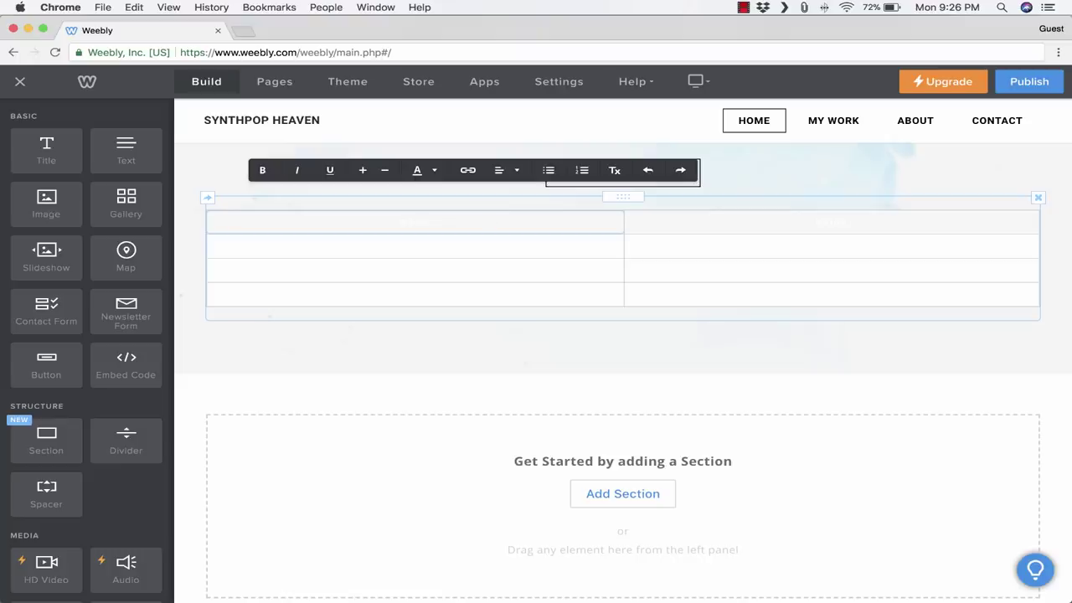
pyautogui.click(865, 225)
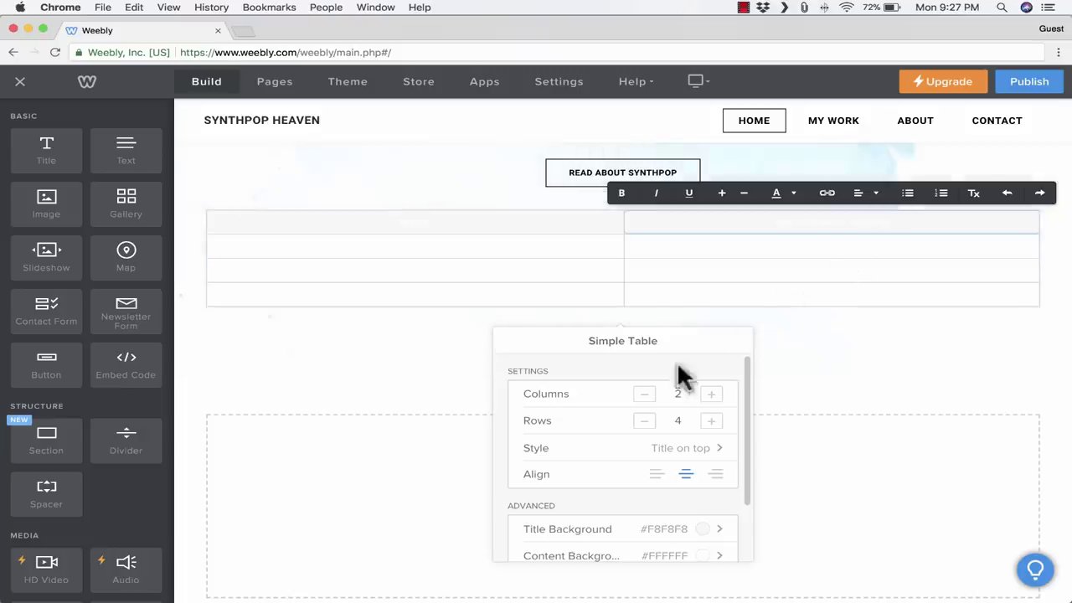
pyautogui.tripleClick(932, 215)
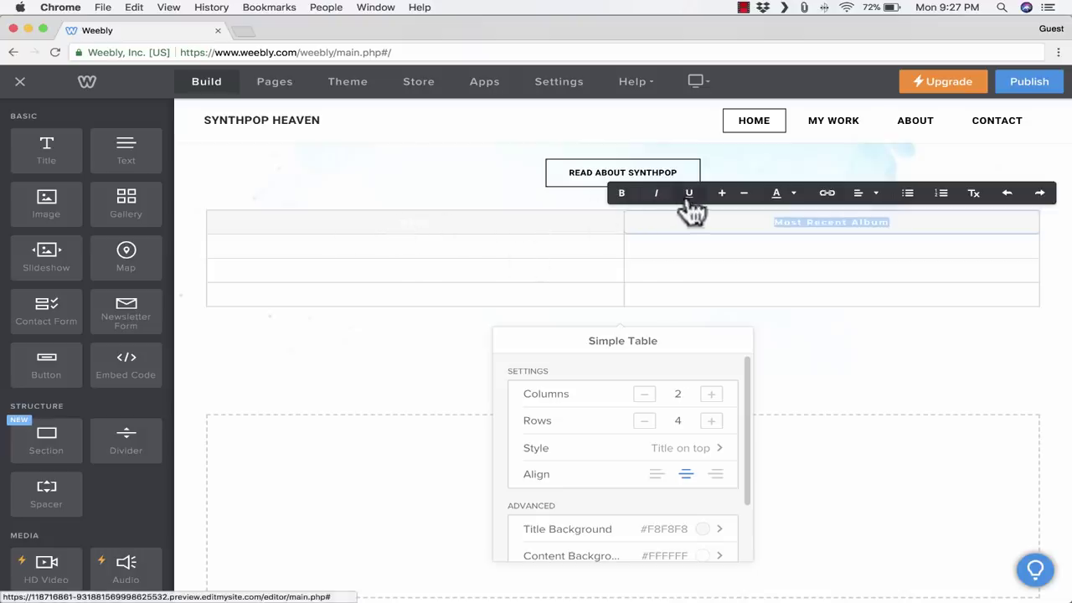
pyautogui.click(783, 201)
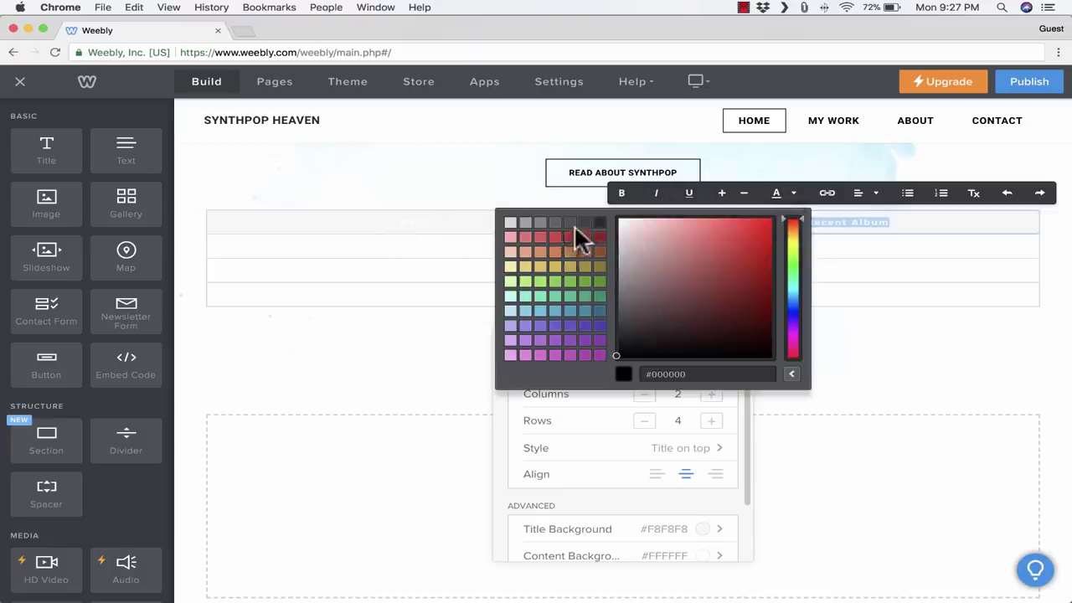
pyautogui.click(572, 225)
pyautogui.click(409, 219)
pyautogui.doubleClick(409, 220)
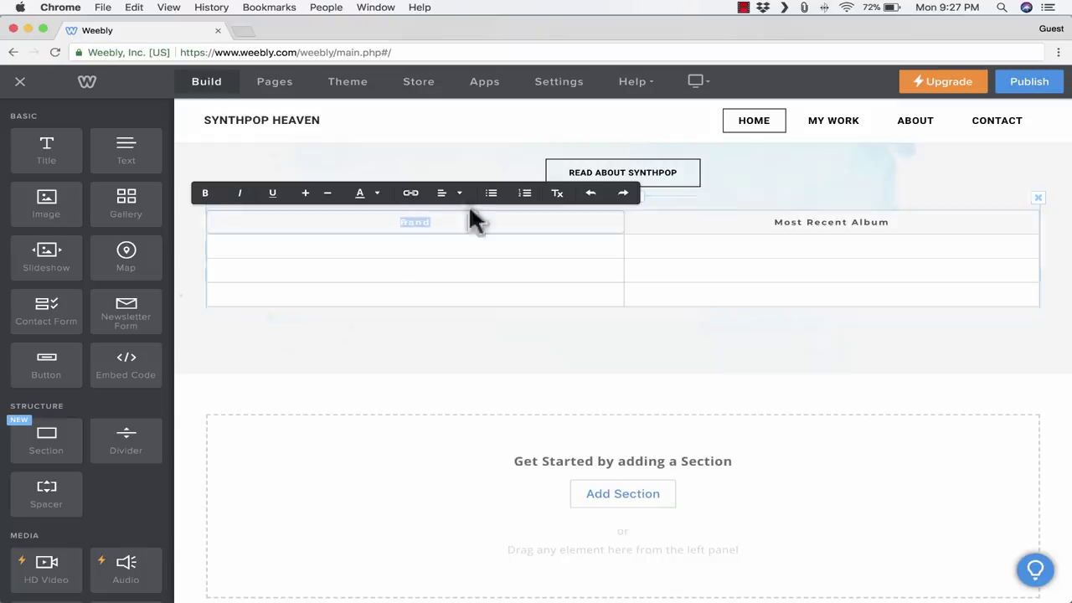
pyautogui.click(370, 201)
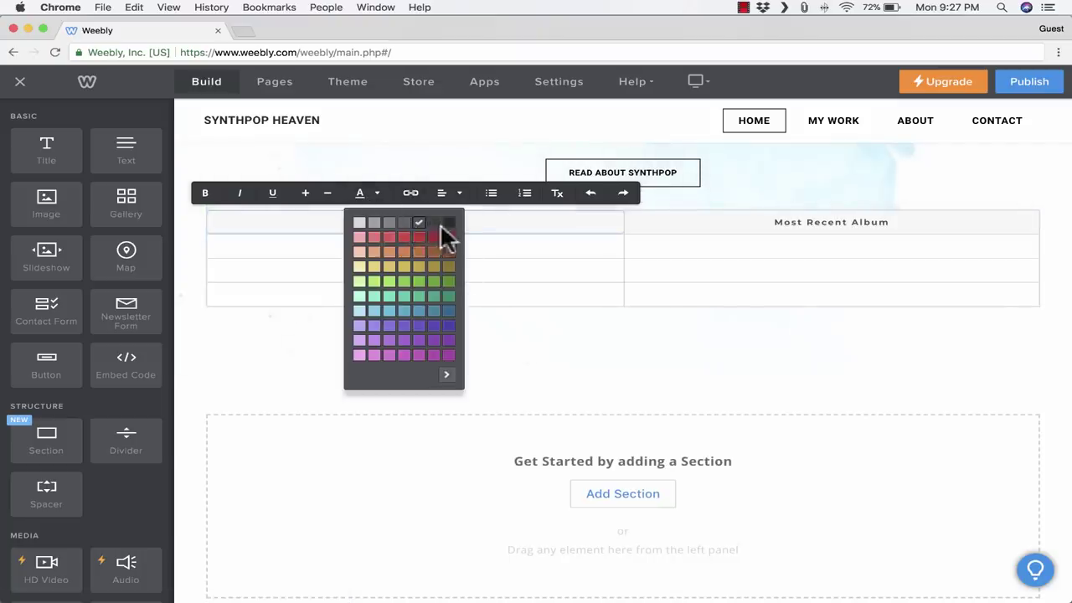
pyautogui.scroll(5, 442, 232)
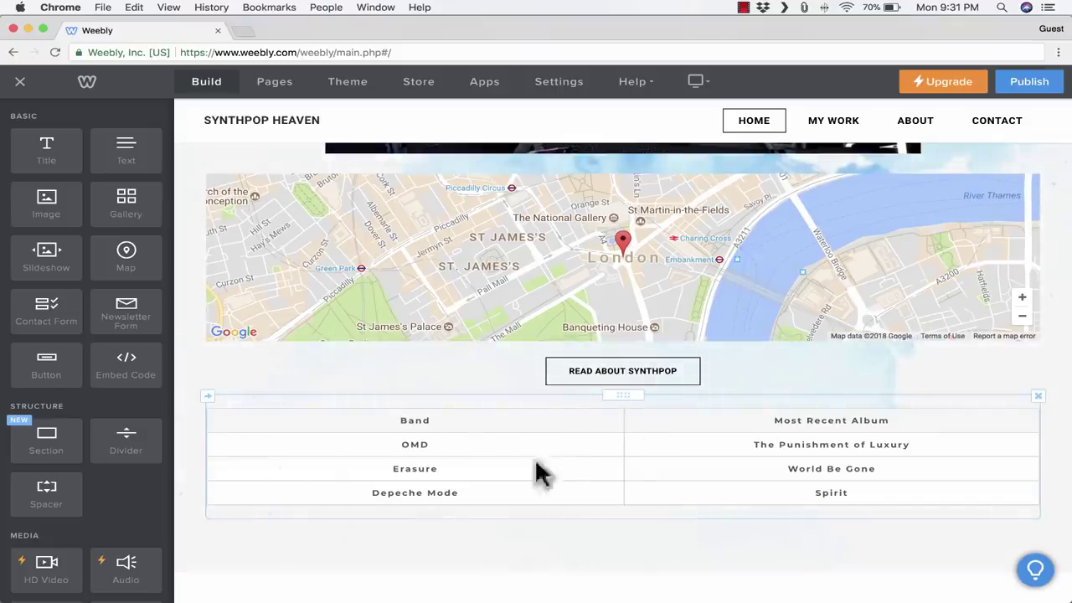
# Step: Add a new section below the table, put a Title element in it, and drag in another section
pyautogui.scroll(-10, 90, 473)
pyautogui.scroll(8, 53, 561)
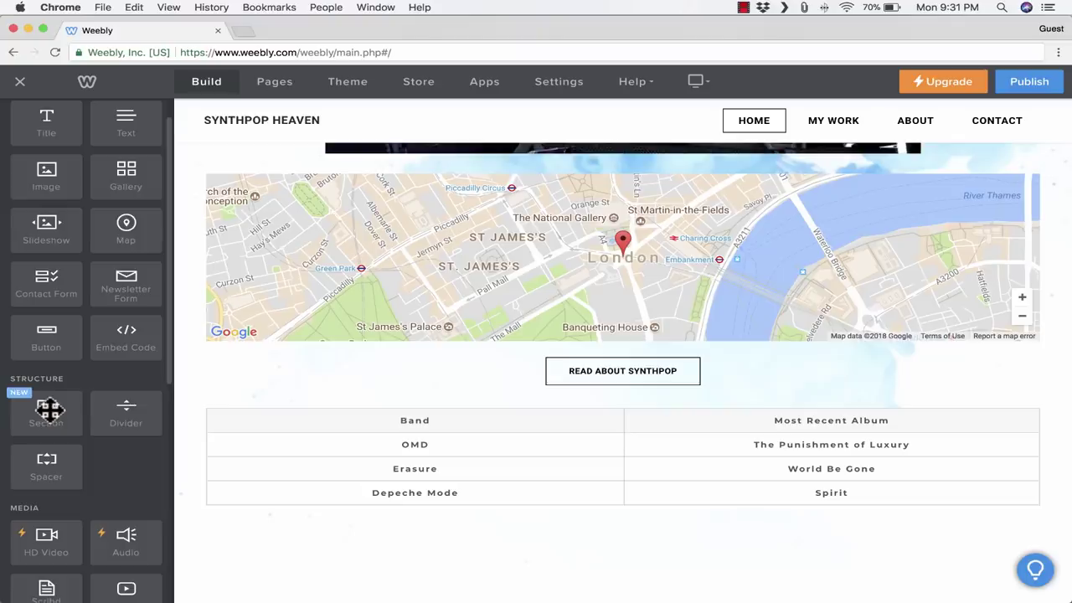
pyautogui.moveTo(49, 408); pyautogui.dragTo(494, 560)
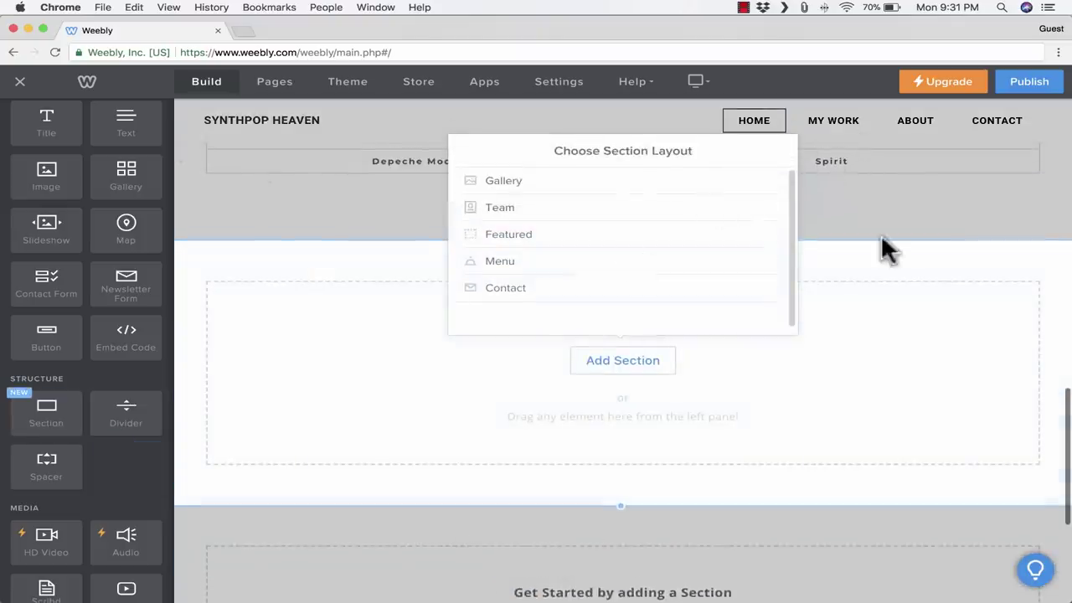
pyautogui.click(887, 249)
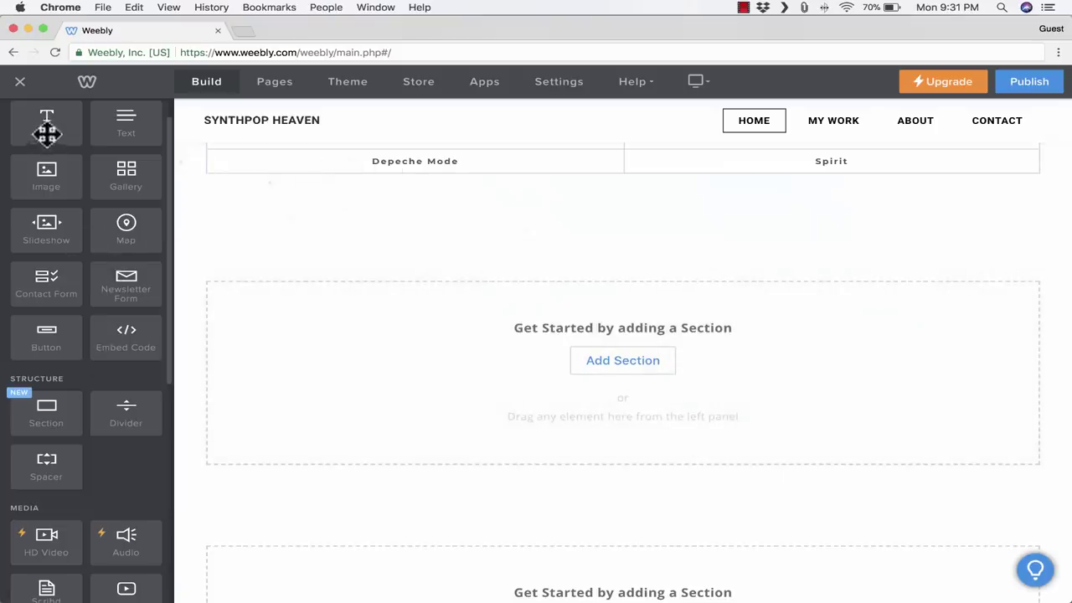
pyautogui.moveTo(47, 129); pyautogui.dragTo(634, 418)
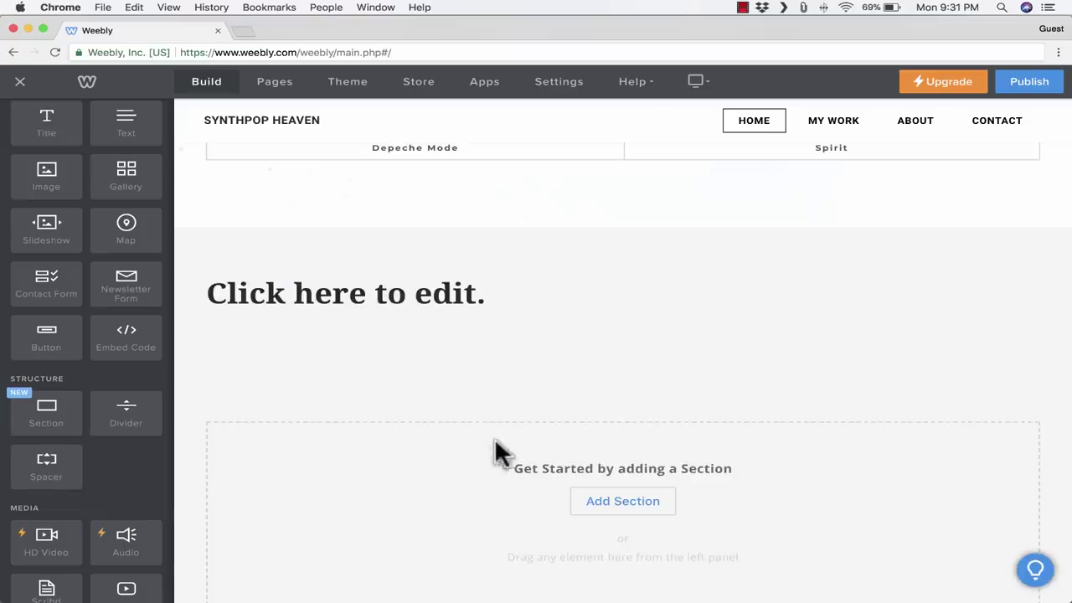
pyautogui.moveTo(46, 410); pyautogui.dragTo(485, 437)
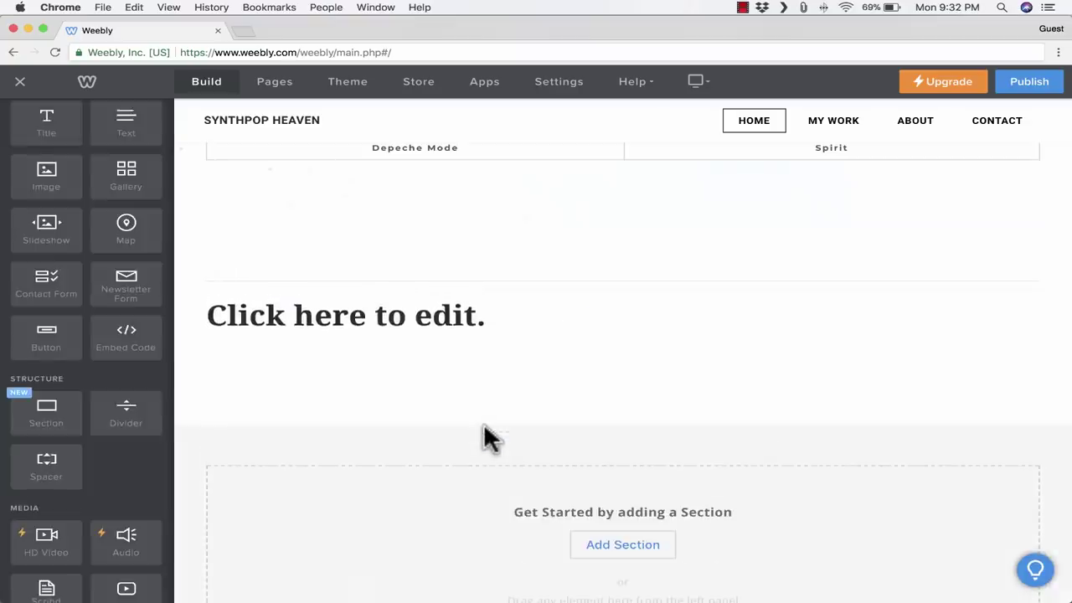
# Step: Drag a File element from the Media group to the top of the page, above the headline
pyautogui.scroll(15, 487, 452)
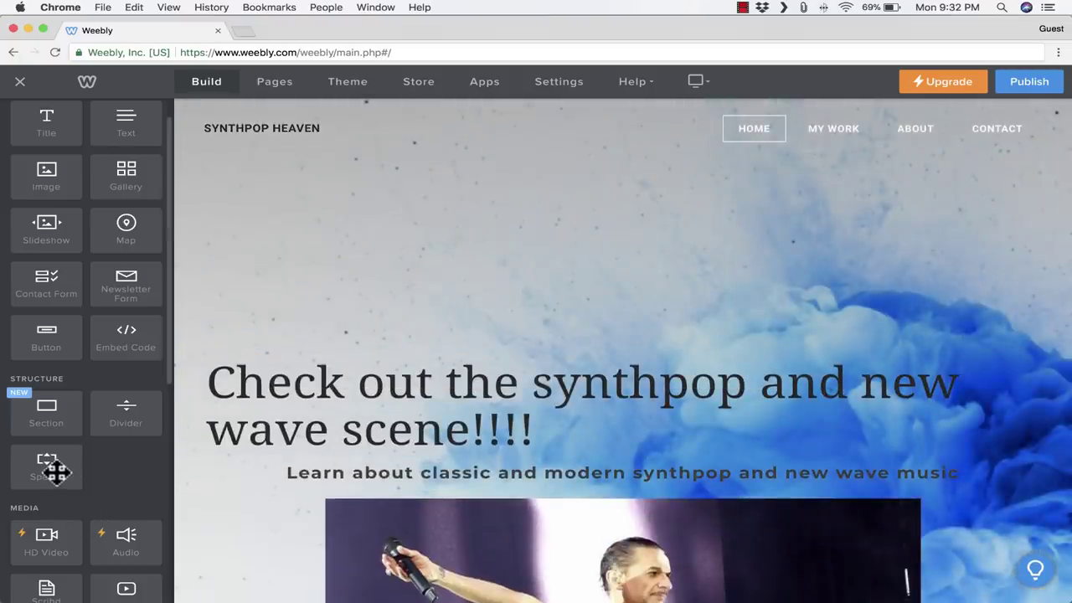
pyautogui.scroll(-10, 56, 475)
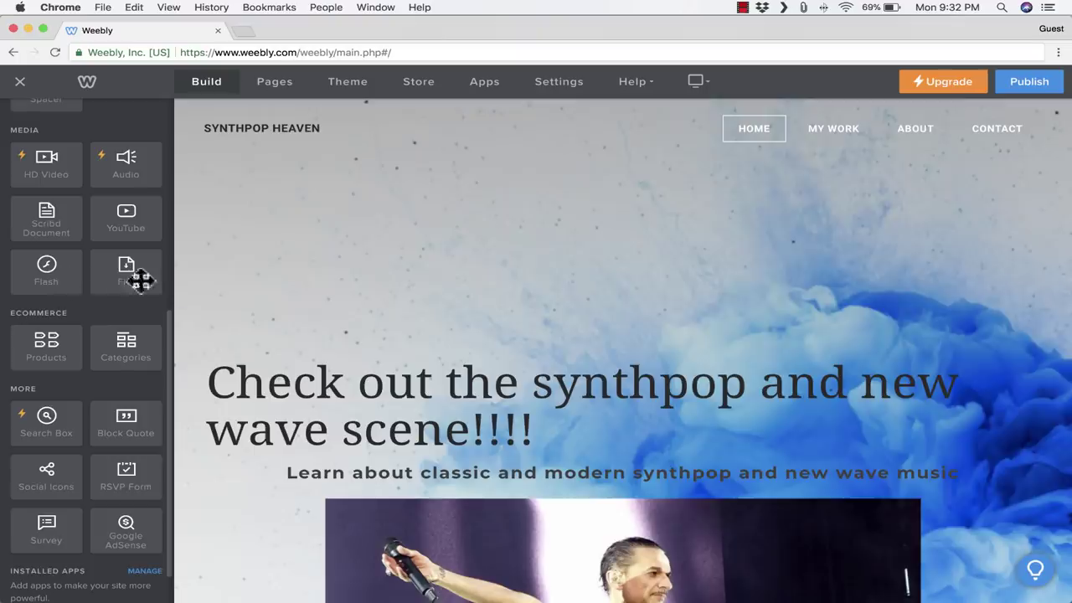
pyautogui.moveTo(161, 281); pyautogui.dragTo(460, 335)
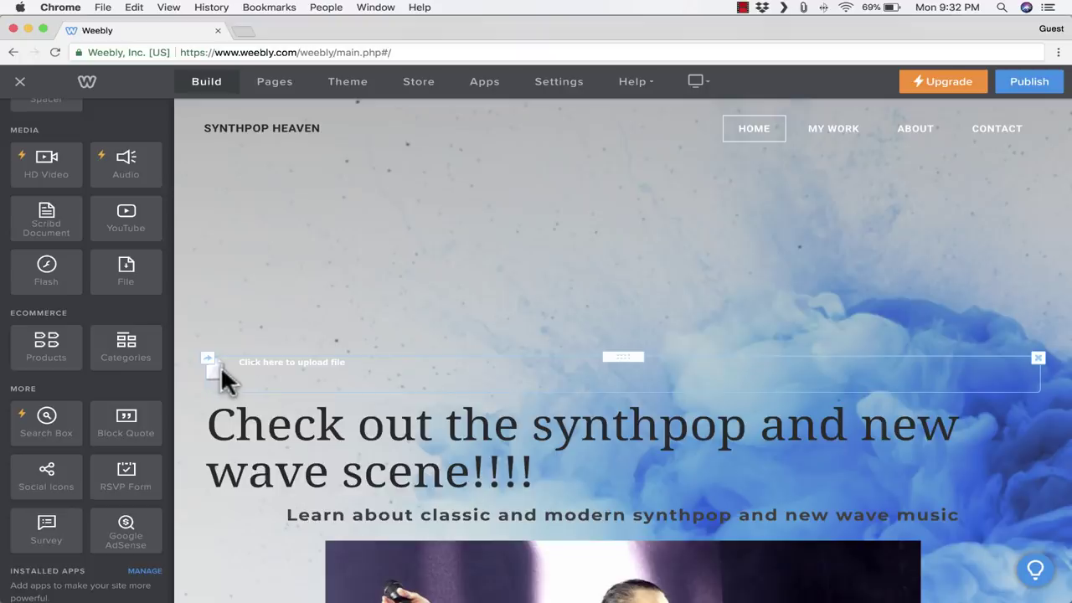
pyautogui.click(701, 375)
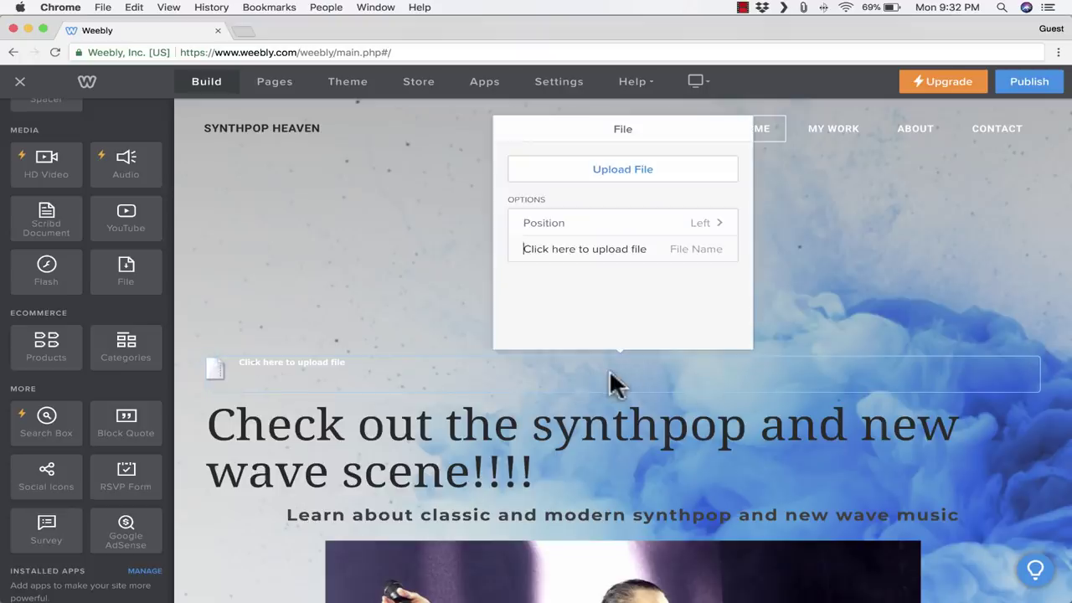
pyautogui.click(644, 171)
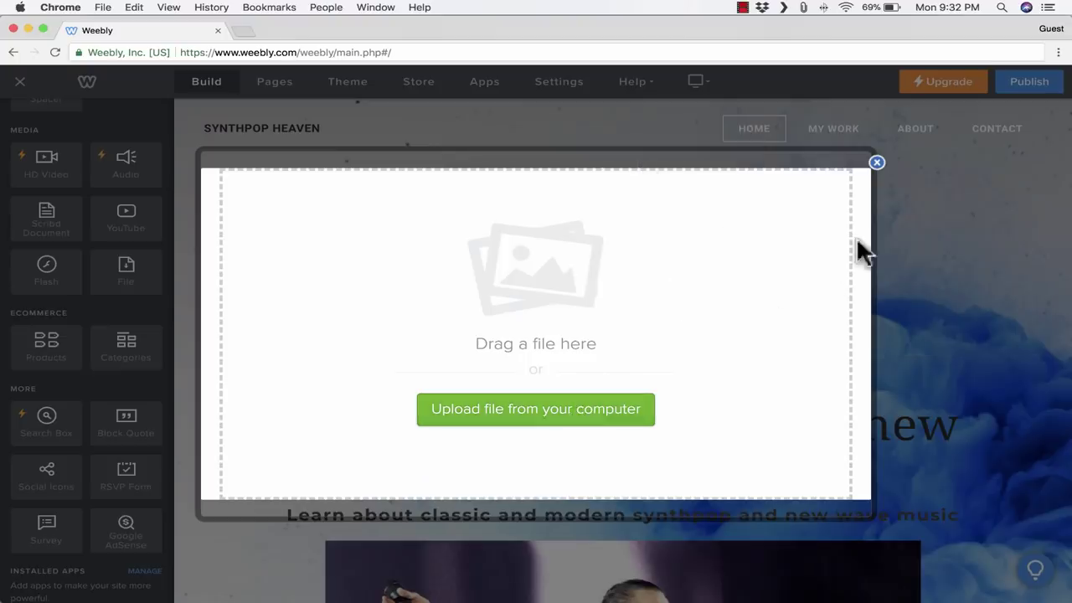
pyautogui.click(876, 163)
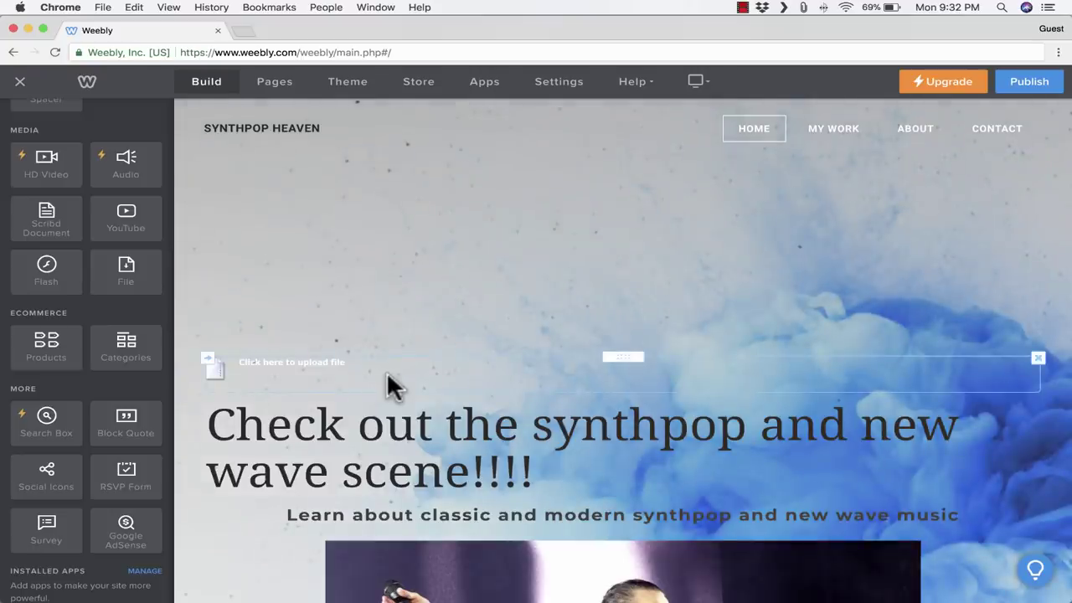
pyautogui.click(1038, 358)
# Step: Delete the file block and place a YouTube video block beside the concert photo
pyautogui.click(979, 318)
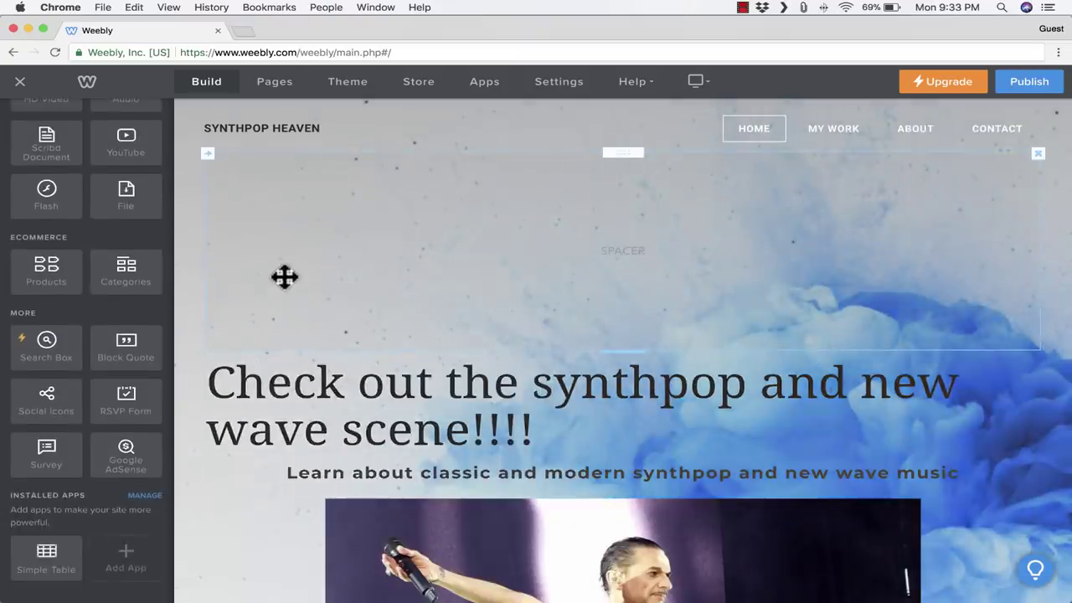
pyautogui.scroll(5, 131, 192)
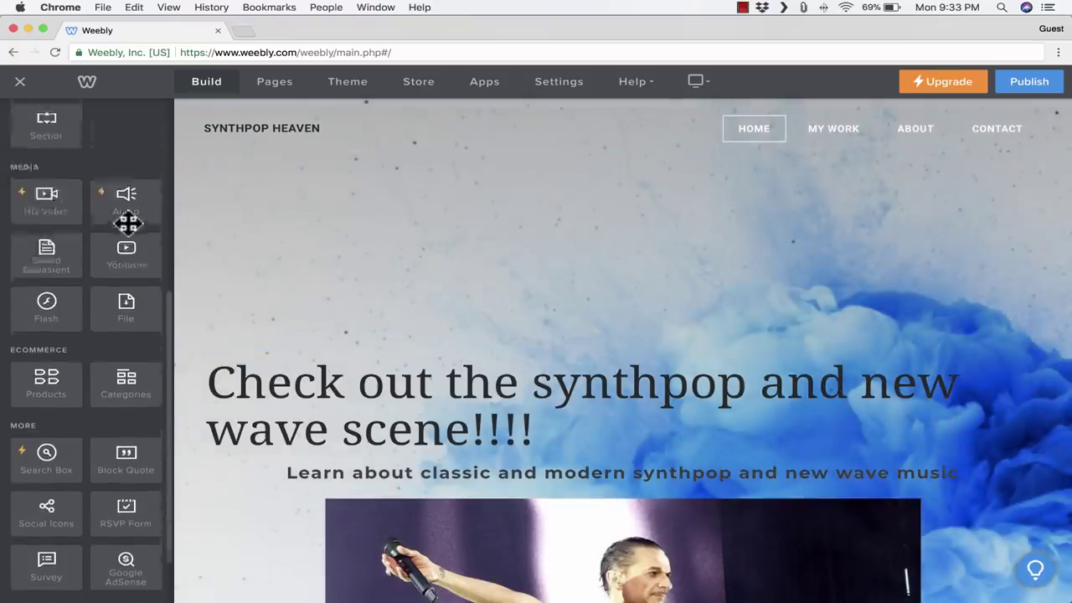
pyautogui.scroll(3, 130, 225)
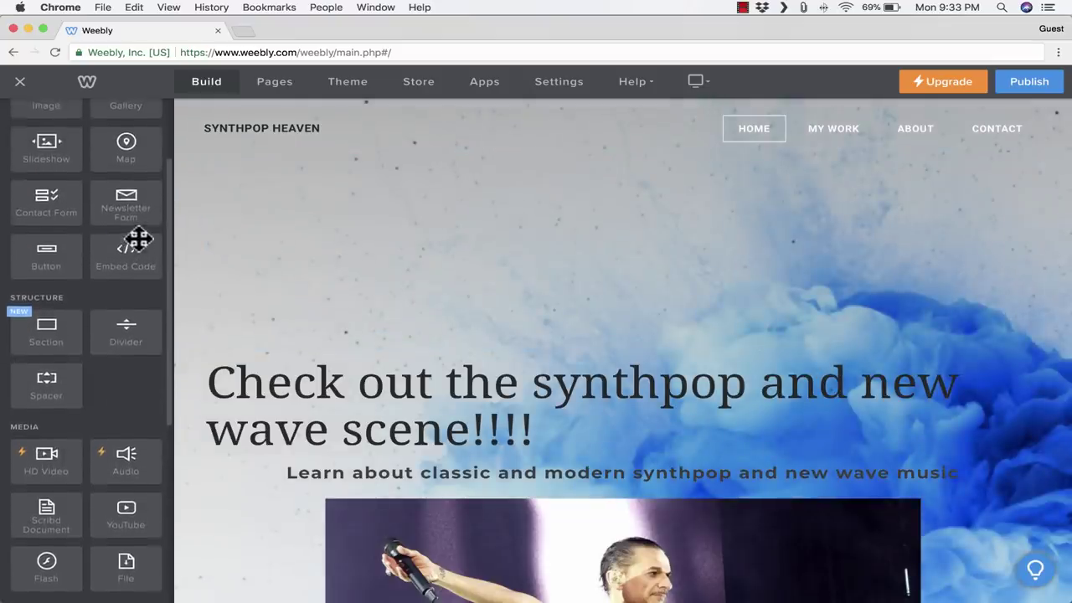
pyautogui.moveTo(136, 219); pyautogui.dragTo(962, 574)
pyautogui.scroll(-3, 961, 572)
pyautogui.scroll(-1, 961, 572)
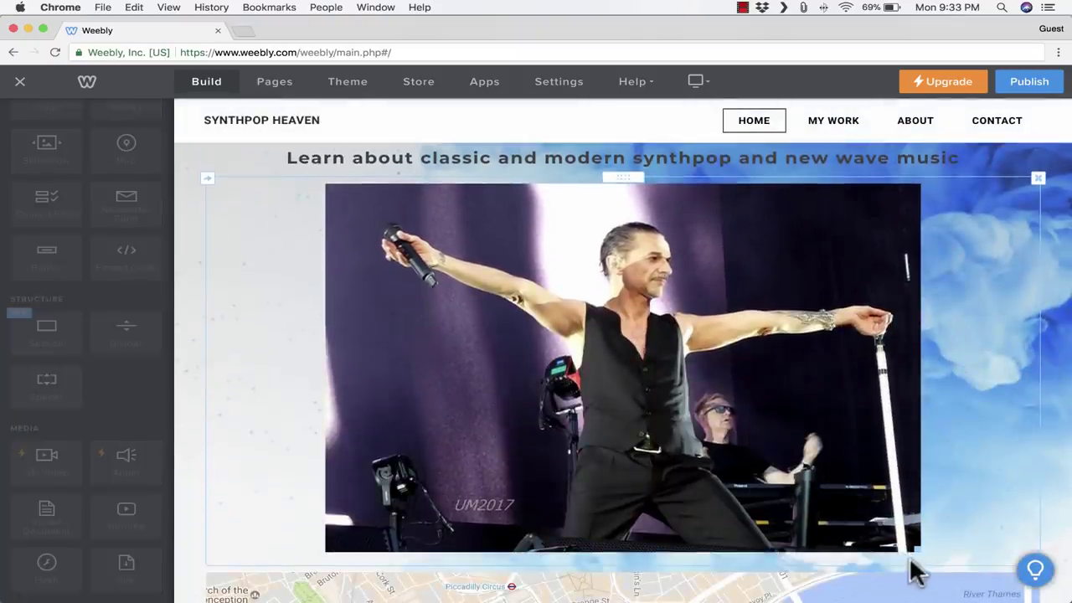
pyautogui.scroll(-10, 903, 553)
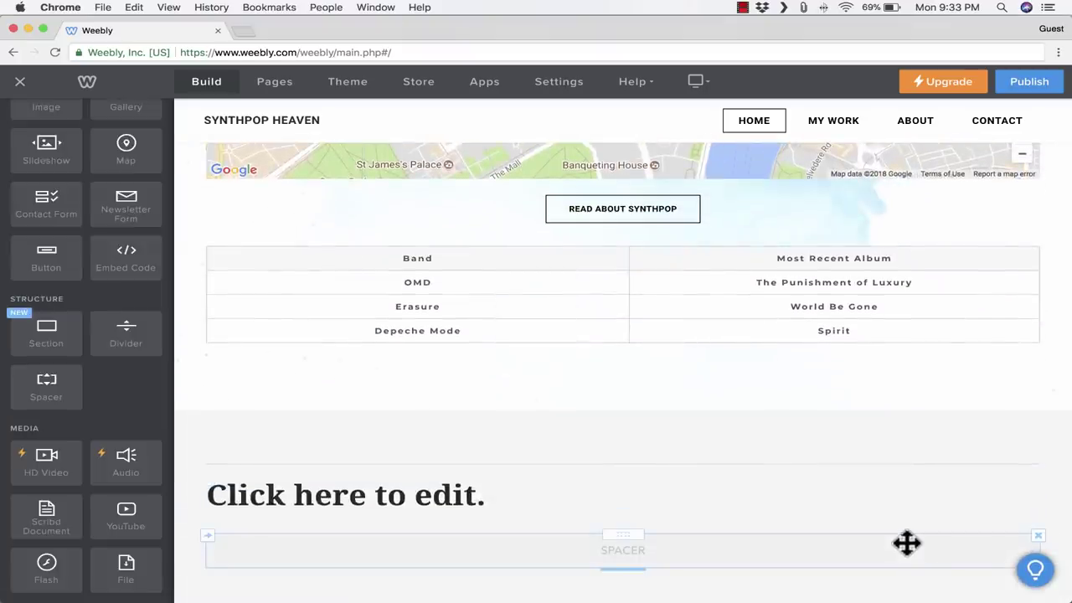
pyautogui.scroll(-10, 809, 486)
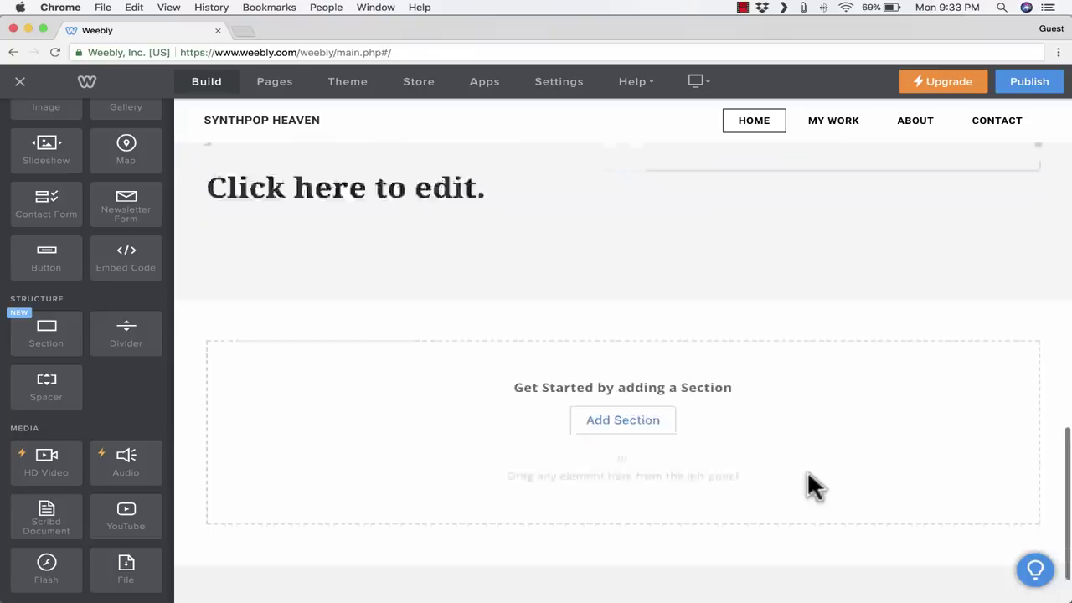
pyautogui.scroll(20, 812, 486)
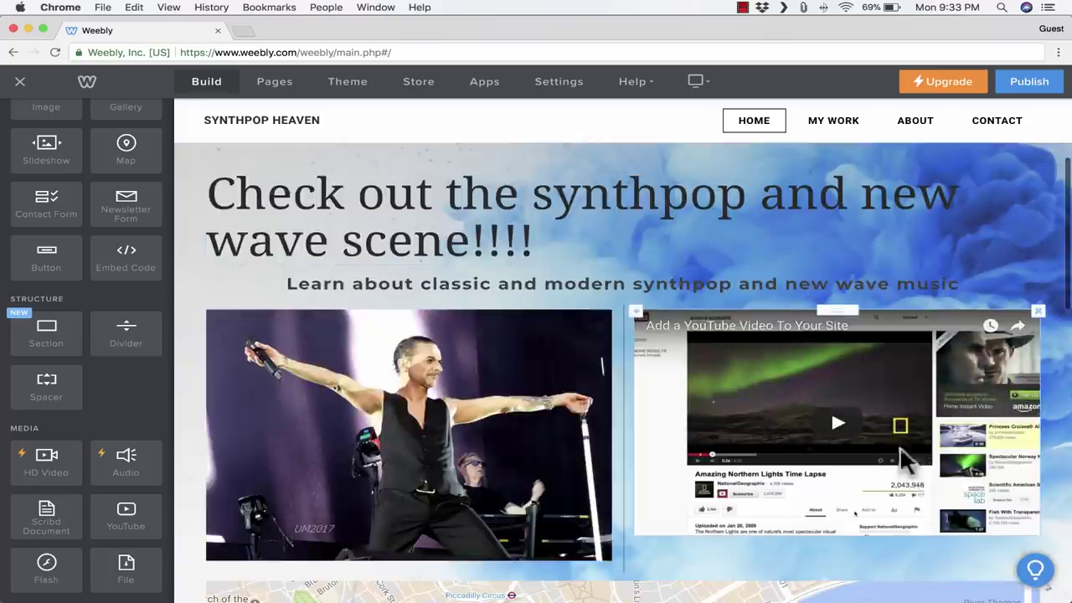
# Step: Check the video block's spacing margins in its settings
pyautogui.click(871, 397)
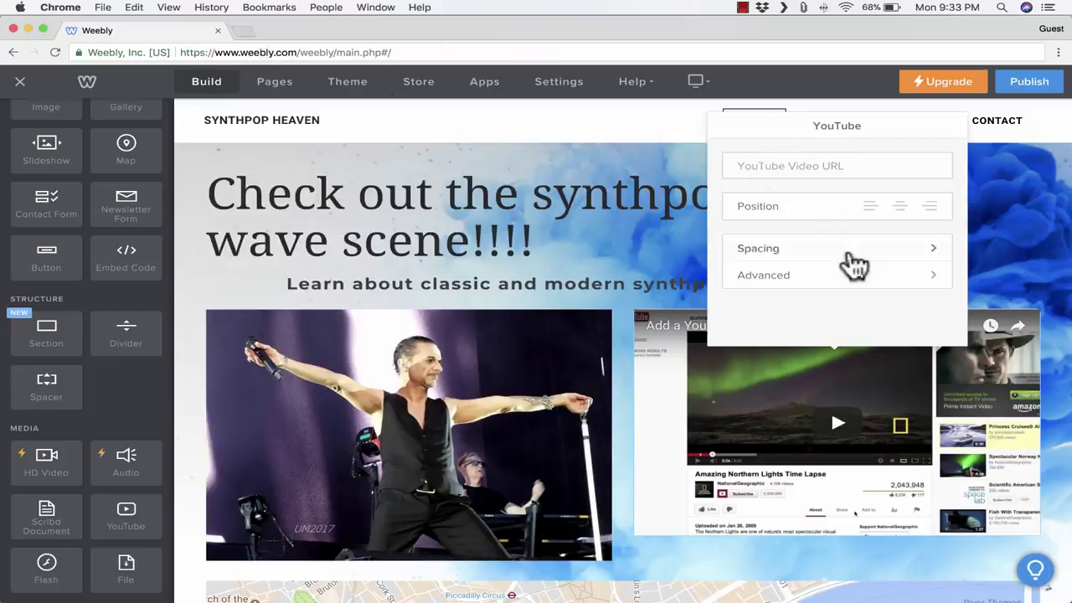
pyautogui.click(846, 251)
pyautogui.click(728, 130)
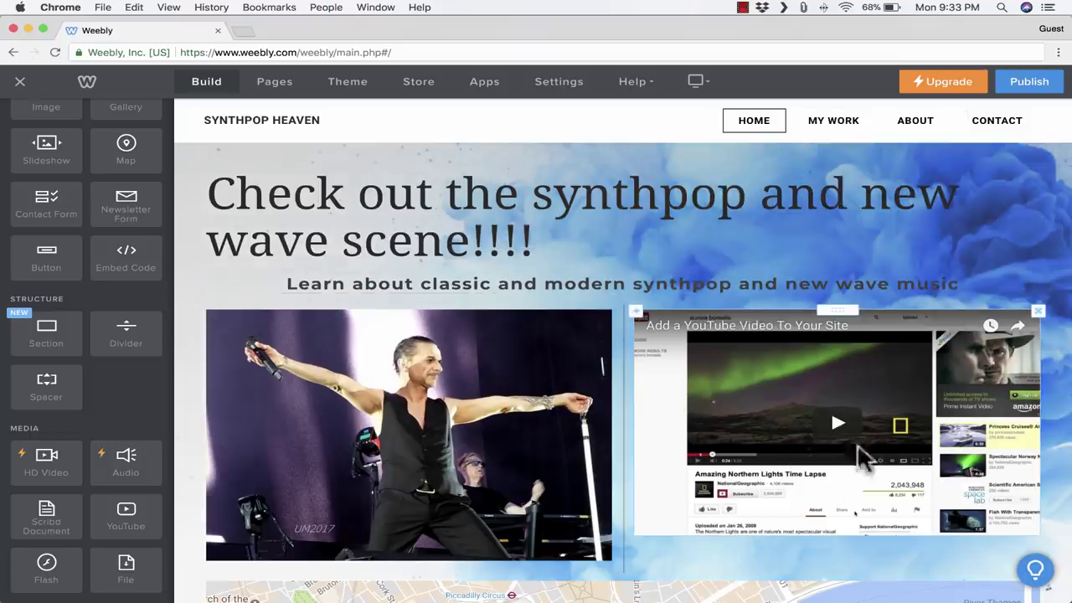
pyautogui.scroll(-5, 101, 436)
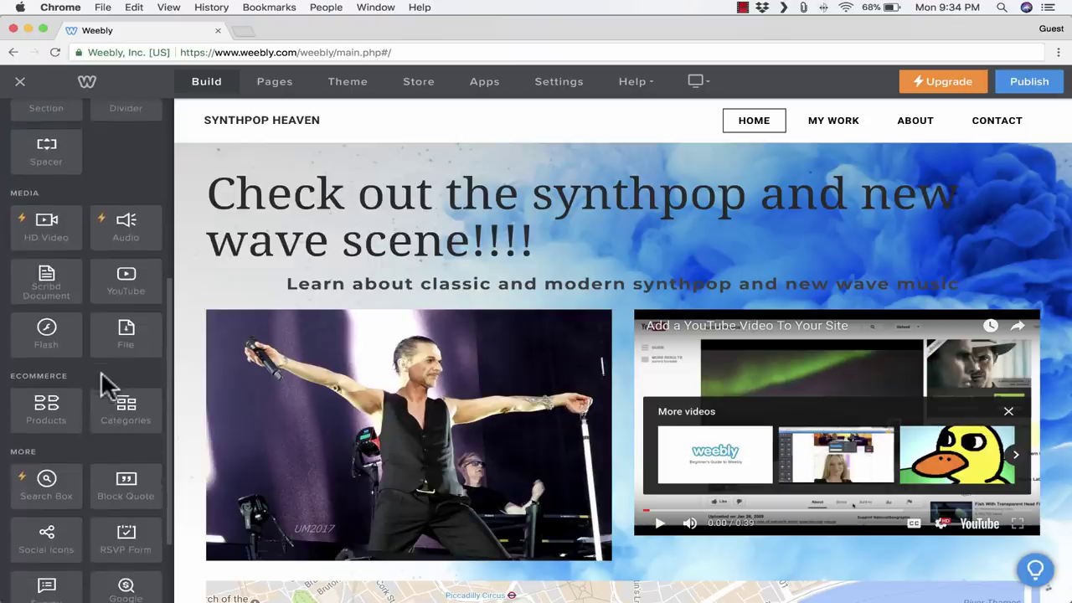
pyautogui.scroll(-3, 109, 427)
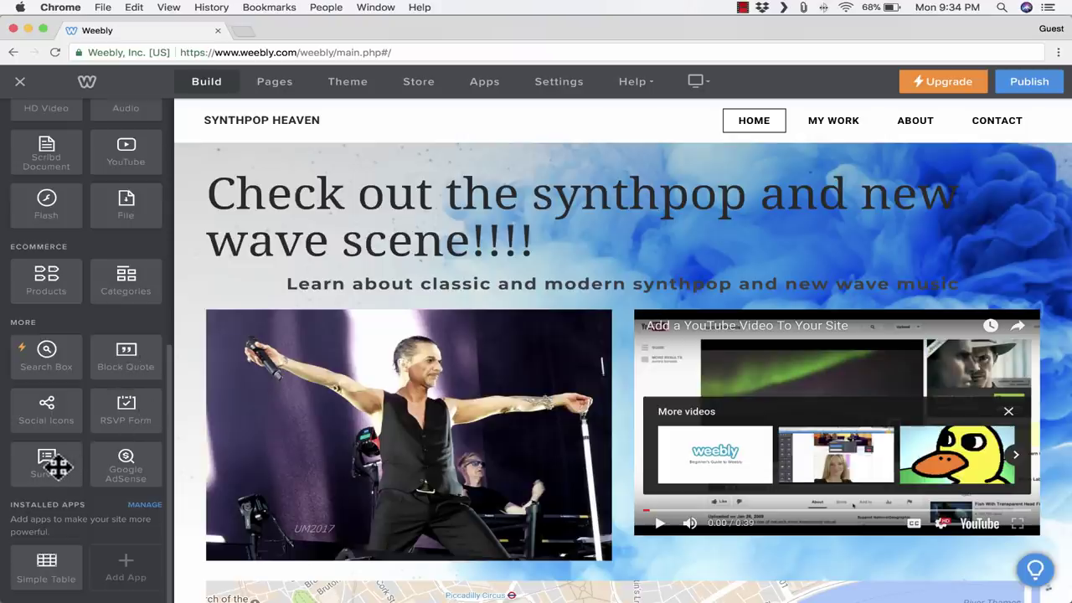
pyautogui.scroll(-1, 58, 465)
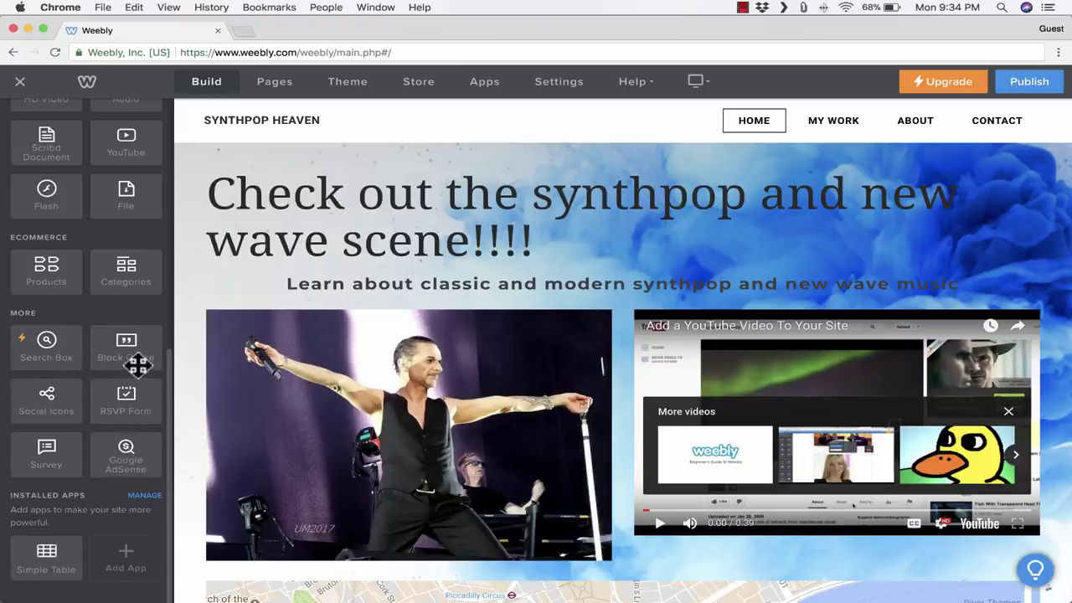
pyautogui.scroll(1, 20, 366)
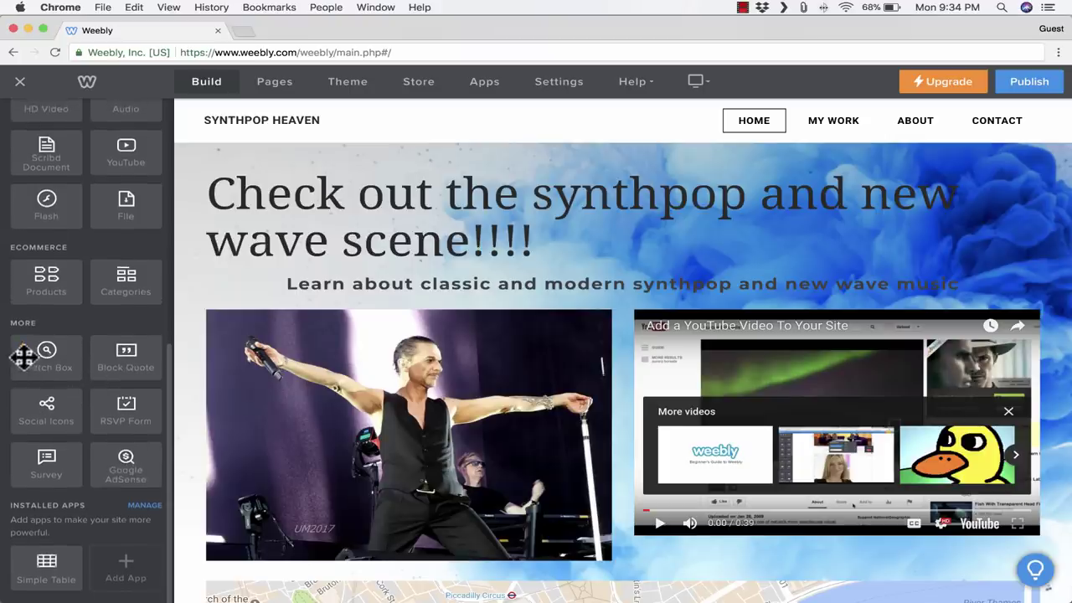
pyautogui.scroll(5, 47, 352)
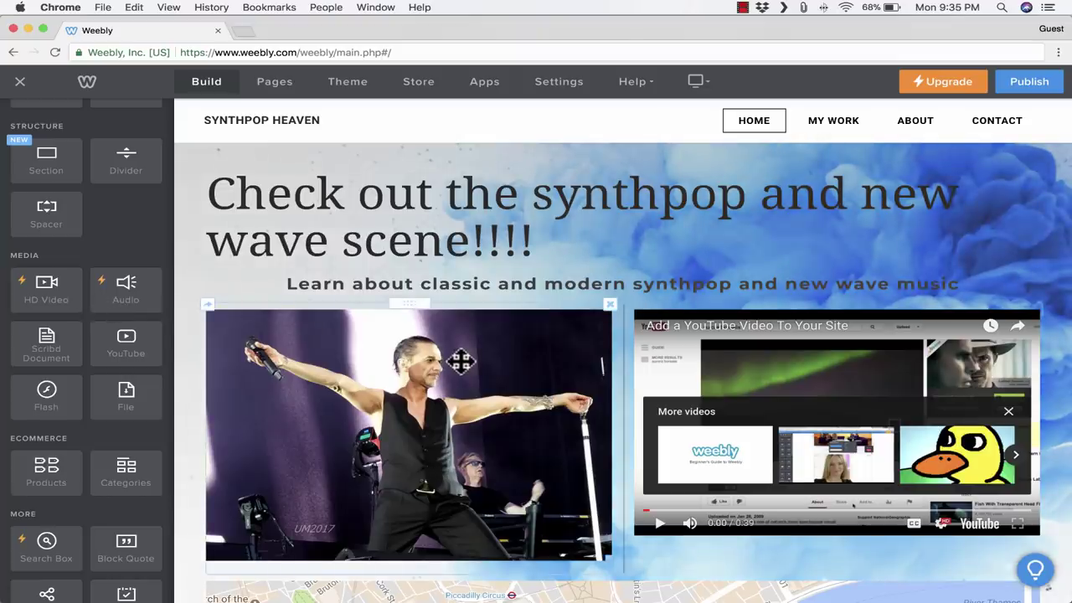
pyautogui.scroll(3, 461, 359)
pyautogui.scroll(-6, 462, 335)
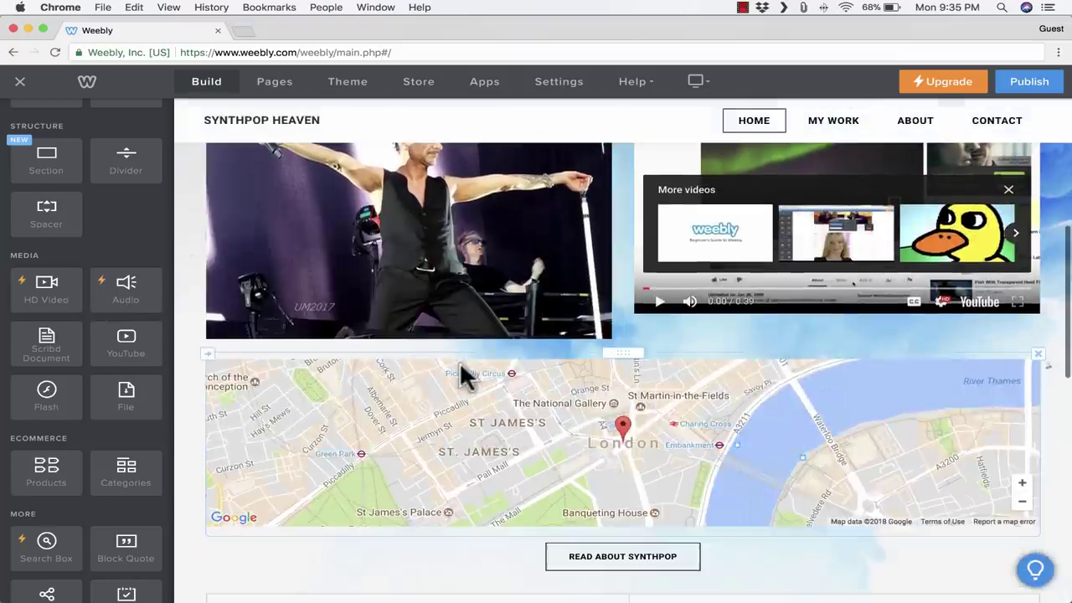
pyautogui.scroll(-7, 461, 374)
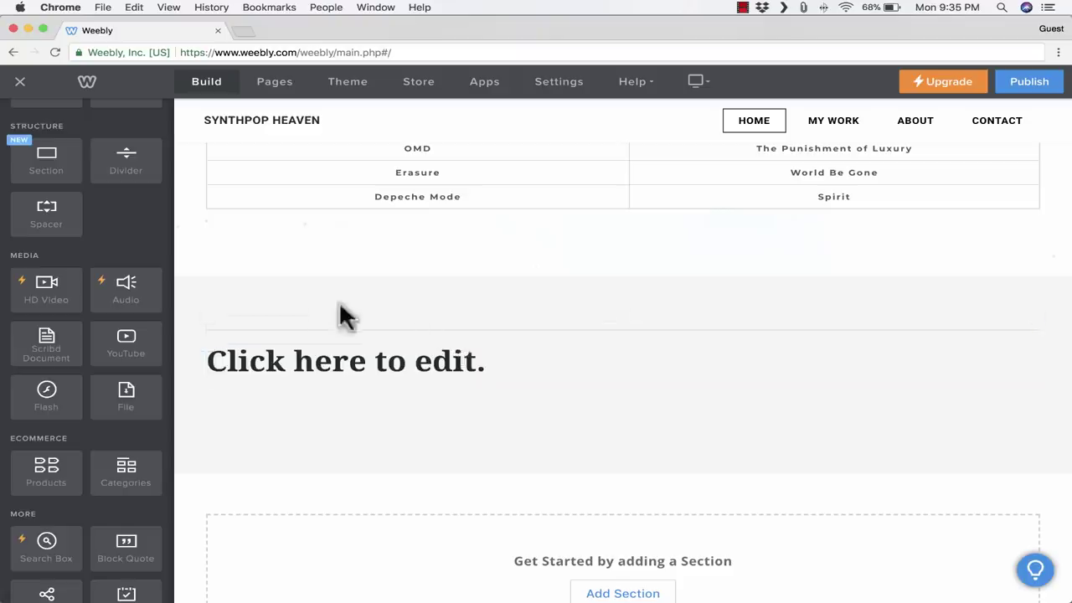
pyautogui.scroll(5, 109, 251)
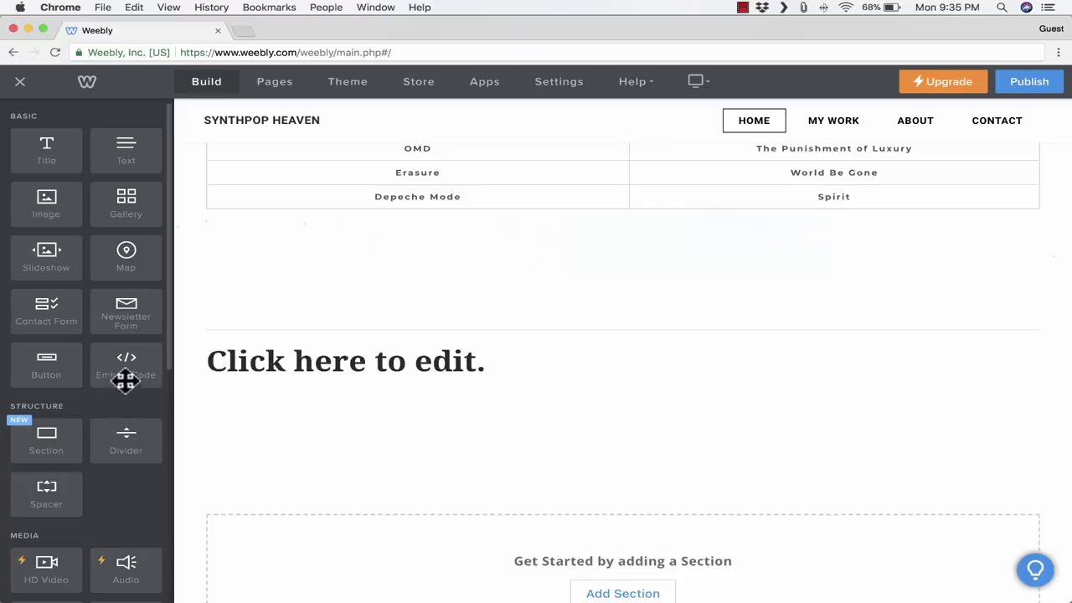
# Step: Drop an Embed Code block above the 'Click here to edit.' title and start editing its custom HTML
pyautogui.moveTo(129, 365); pyautogui.dragTo(469, 290)
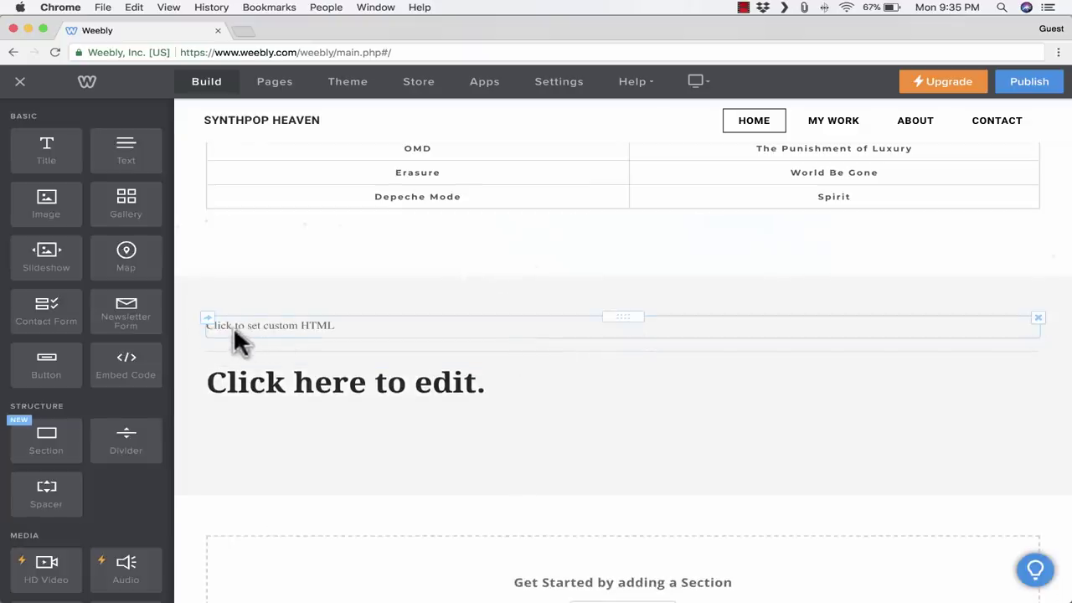
pyautogui.click(549, 326)
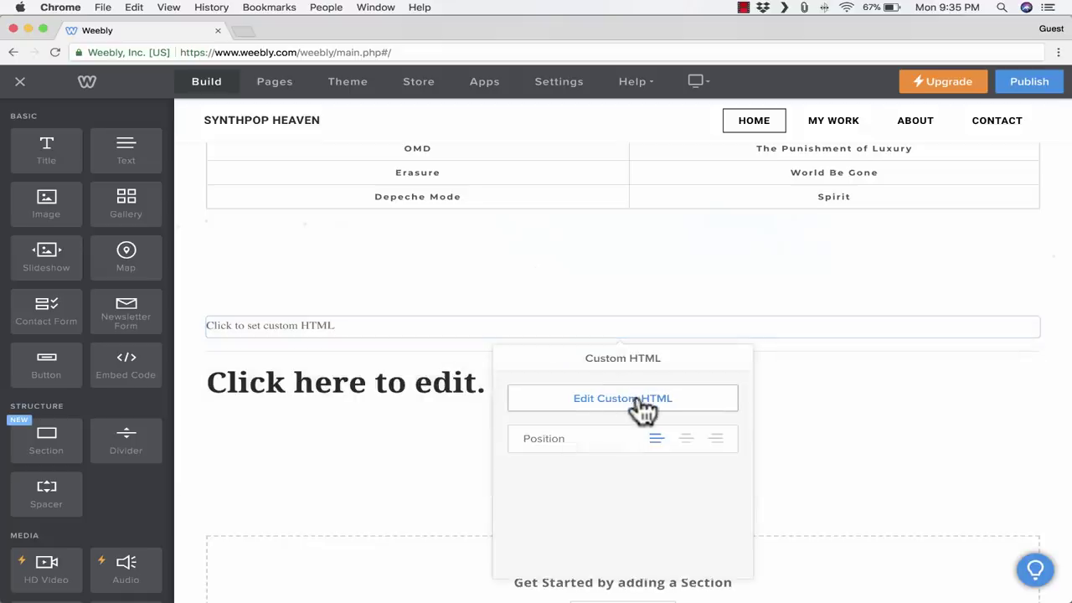
pyautogui.click(640, 400)
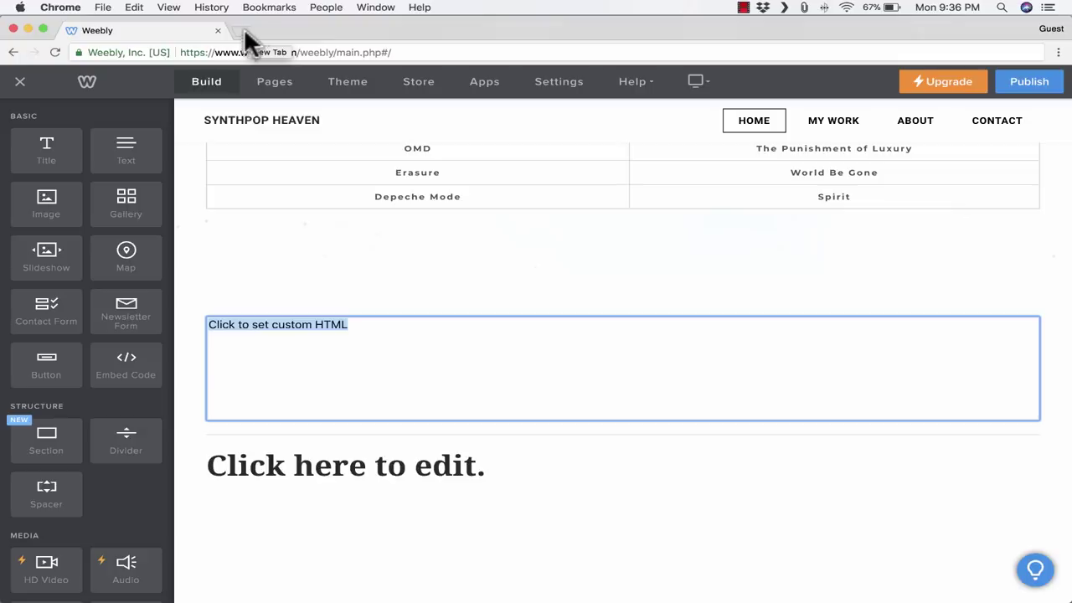
# Step: Search Quizlet for new wave sets and open the Punk and New Wave flashcard set
pyautogui.click(245, 28)
pyautogui.click(299, 33)
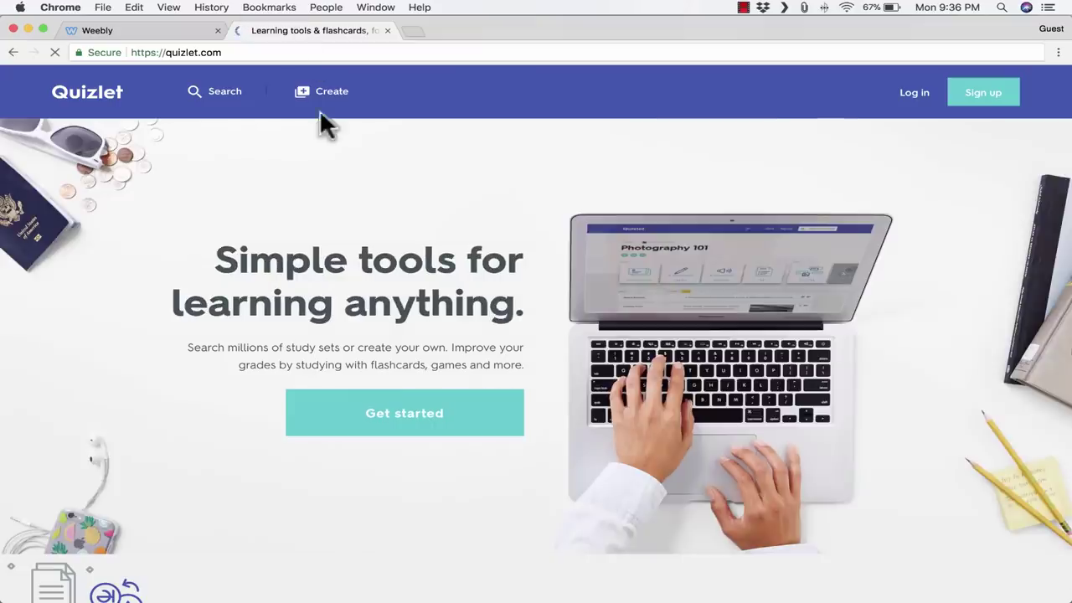
pyautogui.click(222, 93)
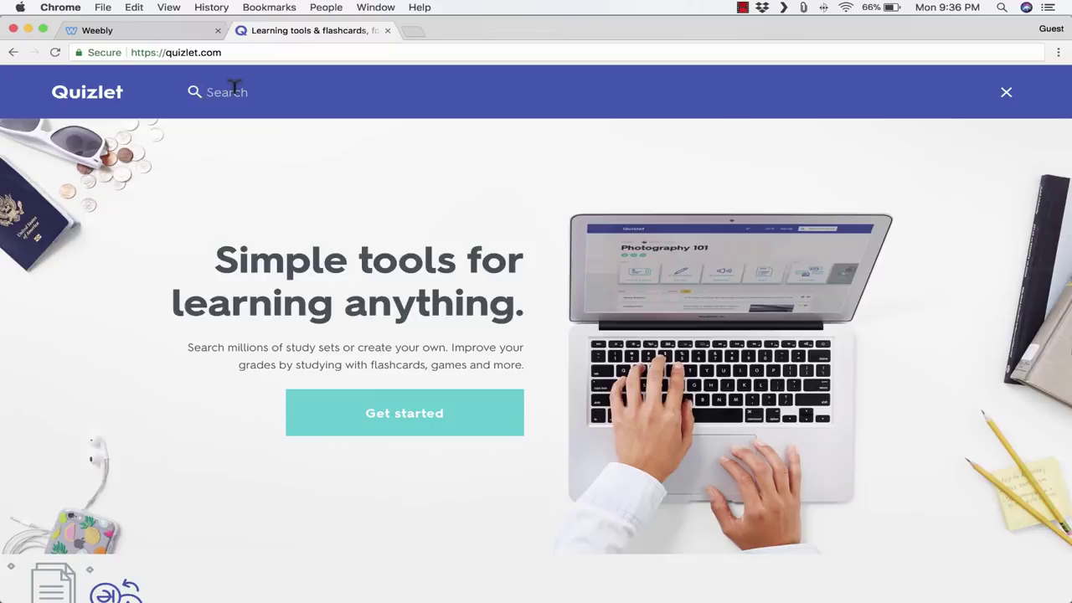
pyautogui.write('ew wav')
pyautogui.press('Return')
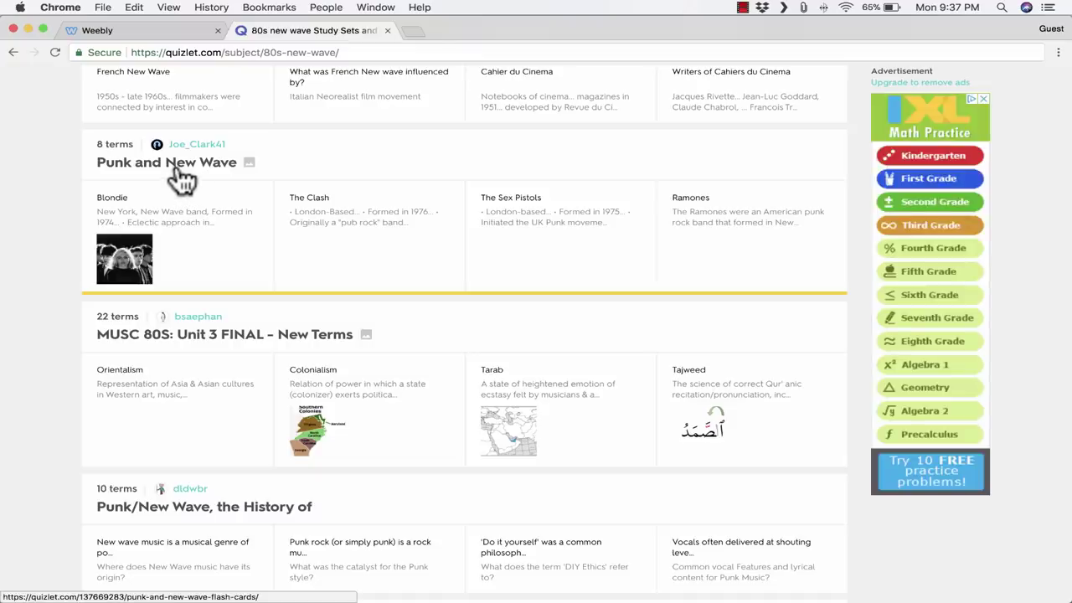
pyautogui.click(178, 179)
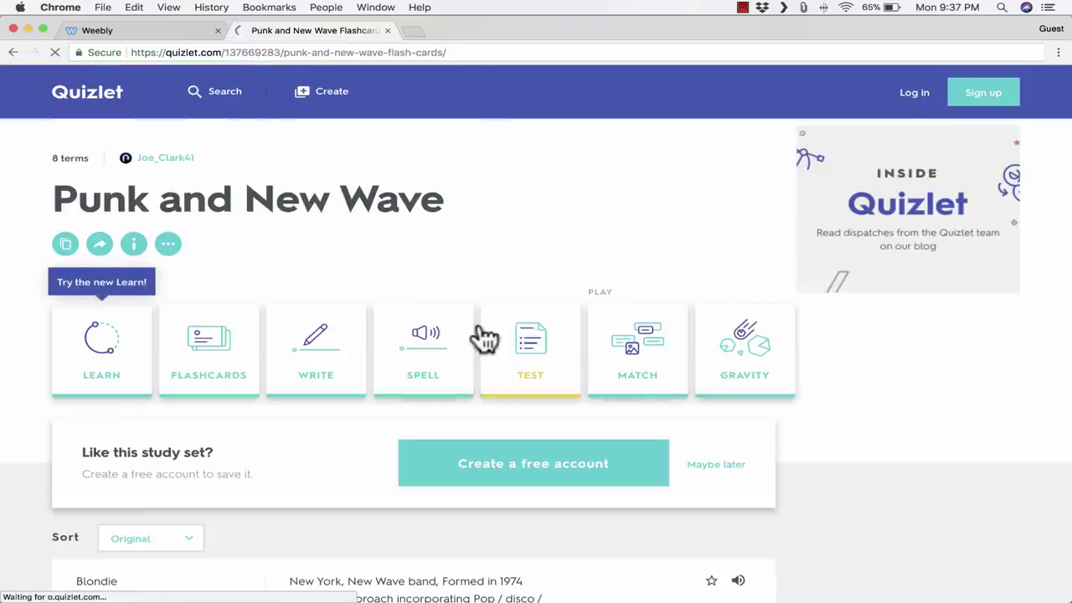
# Step: Open the set's Embed study modes and select the Match-mode iframe embed code
pyautogui.scroll(-5, 459, 338)
pyautogui.scroll(-3, 454, 317)
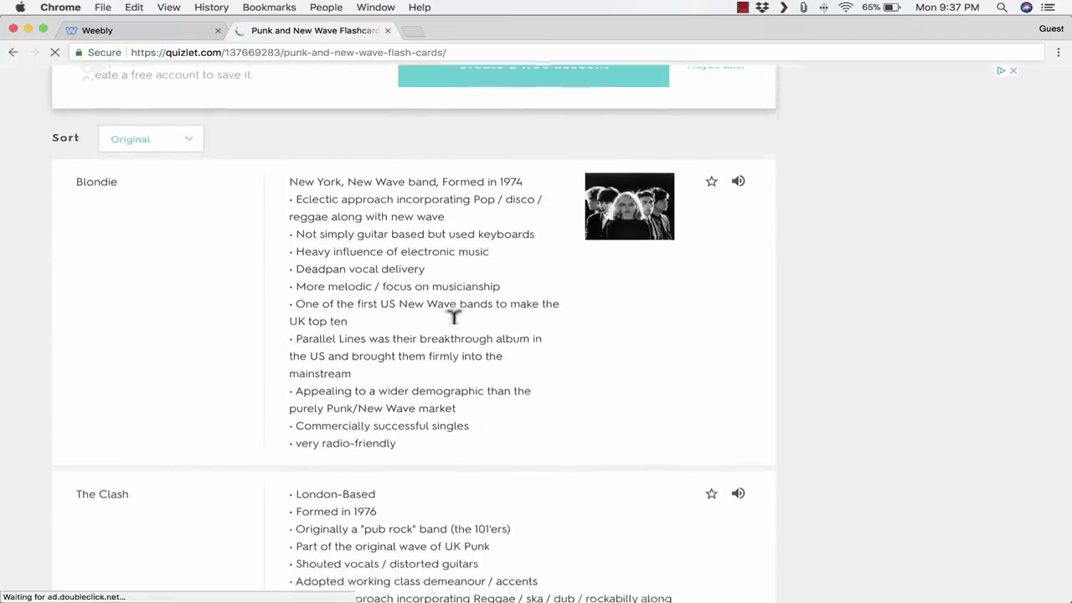
pyautogui.scroll(-10, 452, 317)
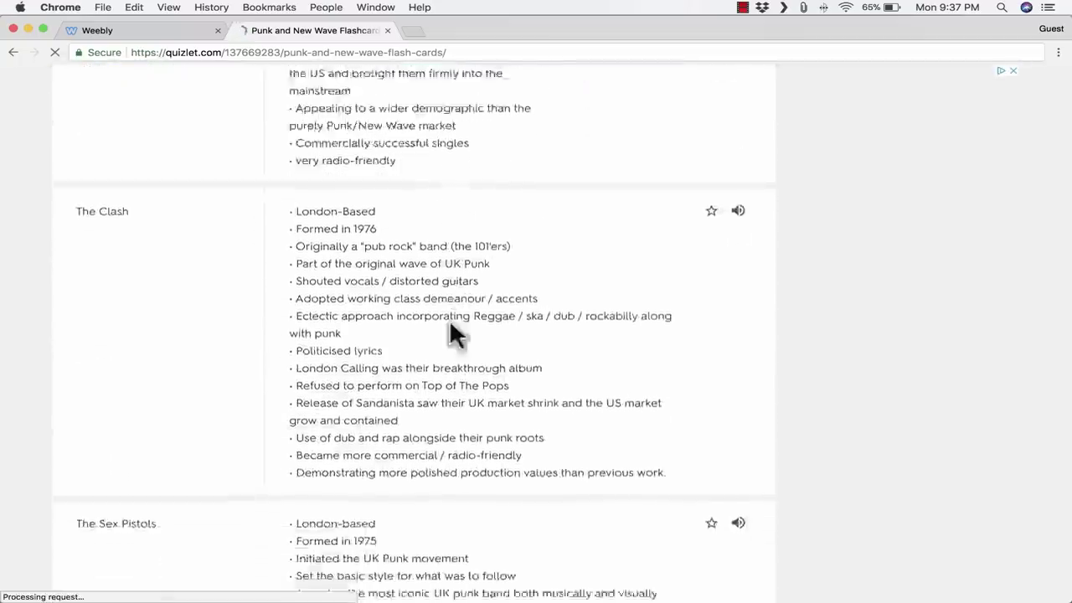
pyautogui.scroll(-10, 450, 315)
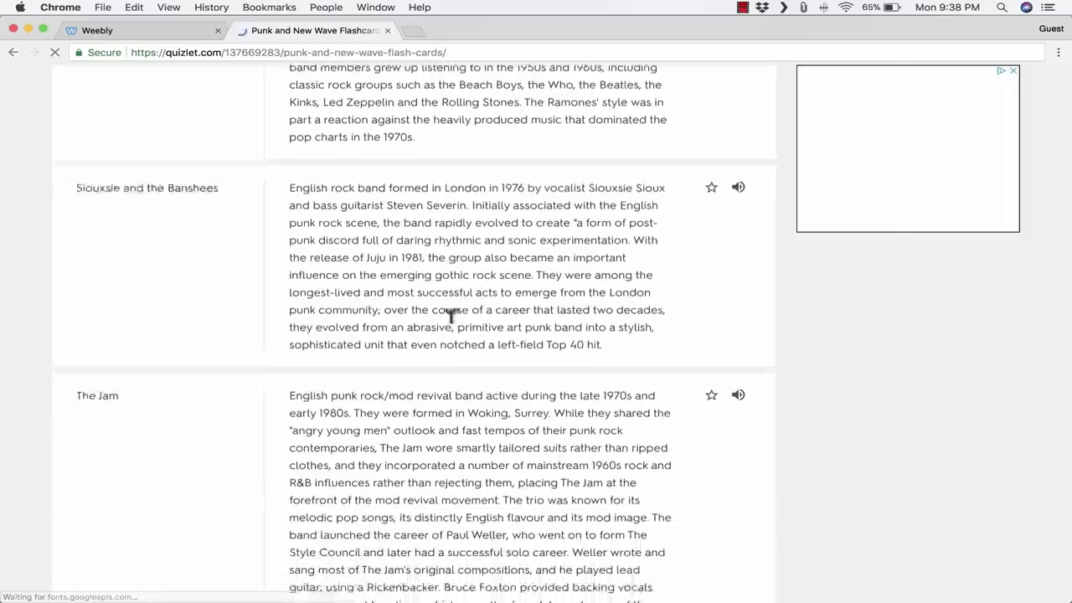
pyautogui.scroll(20, 453, 300)
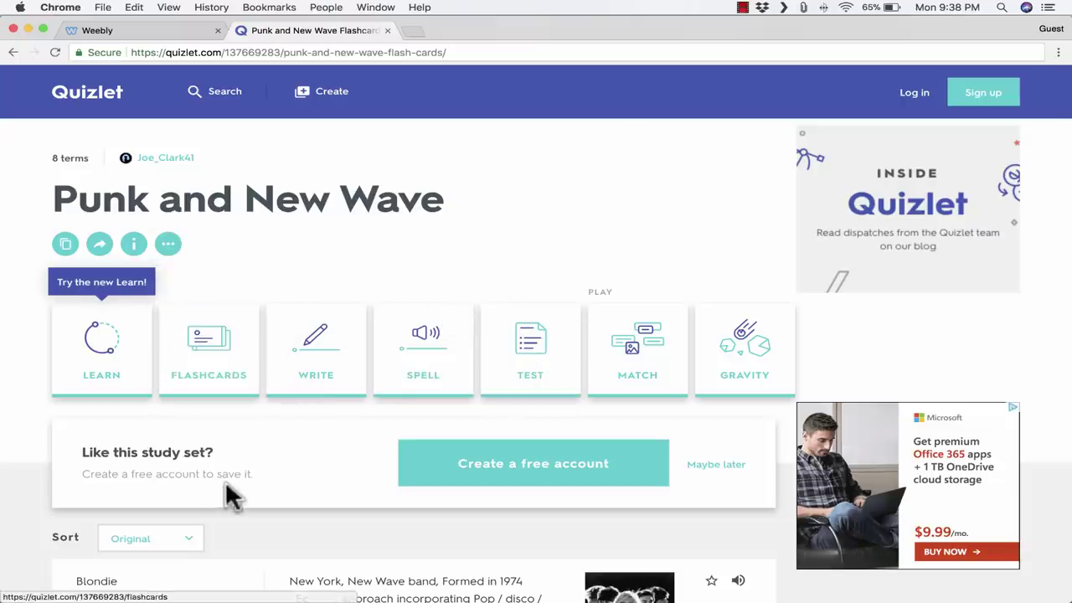
pyautogui.moveTo(169, 249)
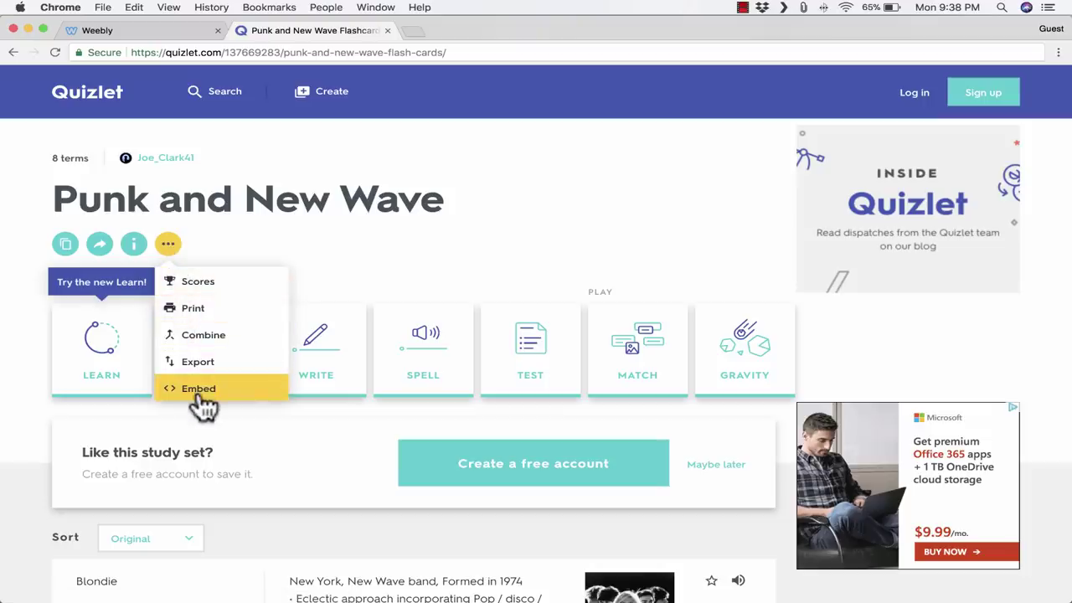
pyautogui.click(201, 393)
pyautogui.click(457, 303)
pyautogui.press('super+c')
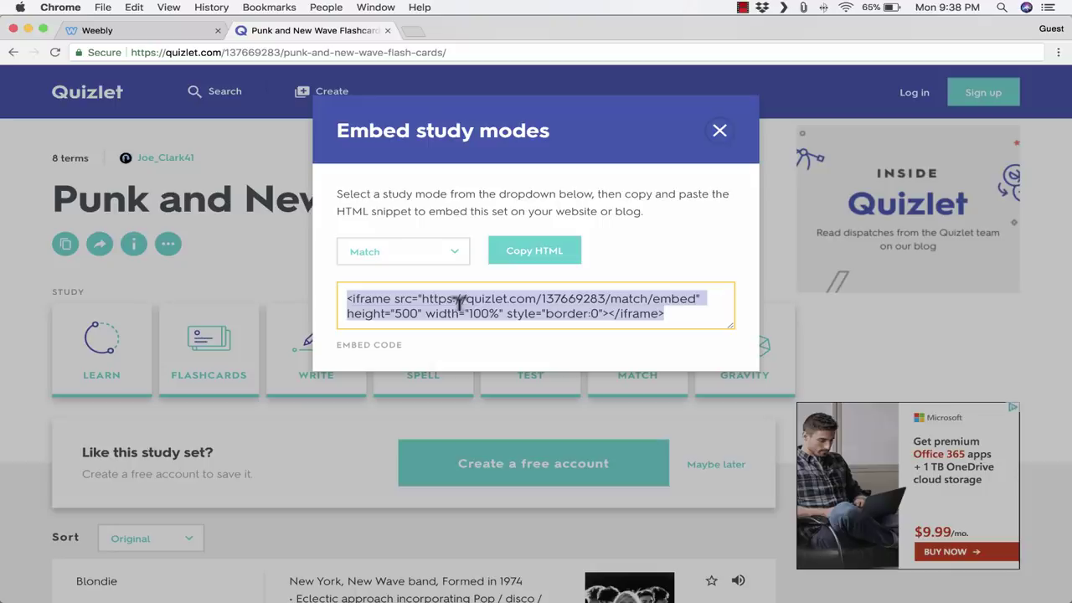
# Step: Paste the Quizlet Match embed code into the Custom HTML block below the band table
pyautogui.click(170, 31)
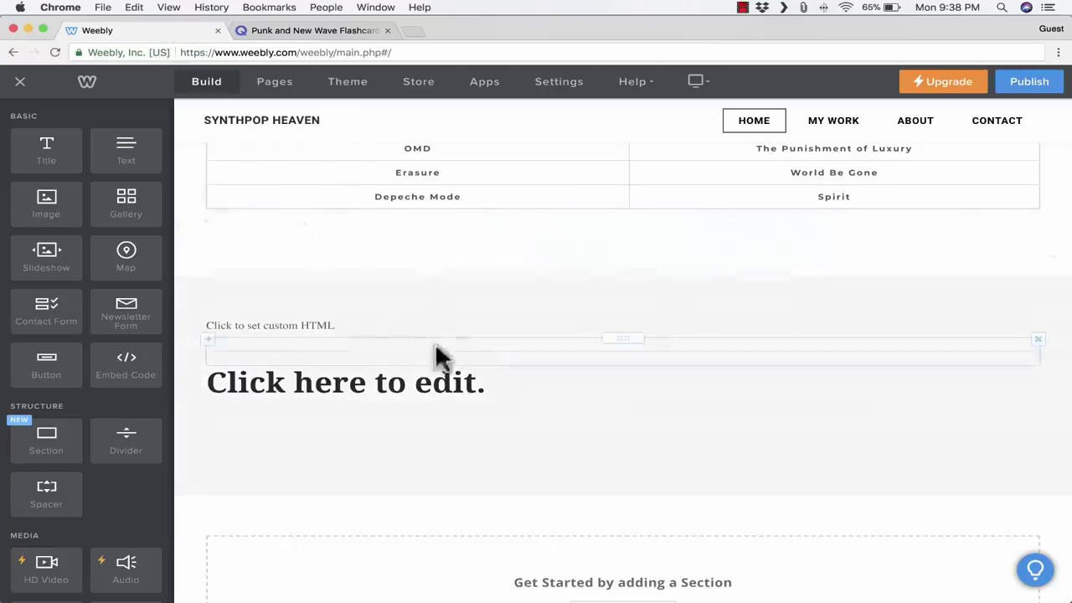
pyautogui.click(320, 327)
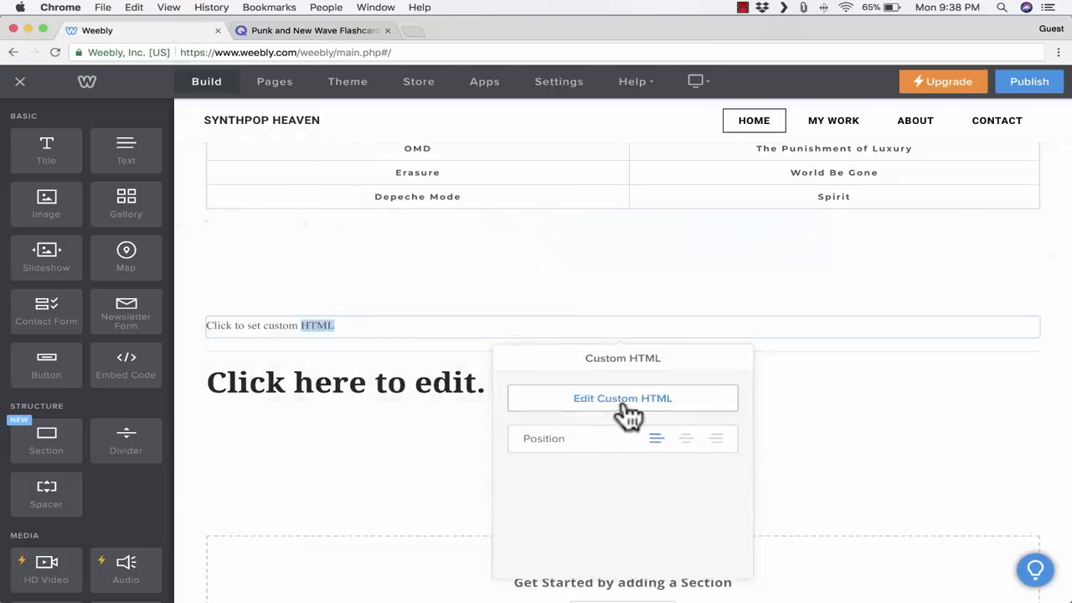
pyautogui.click(627, 421)
pyautogui.press('super+v')
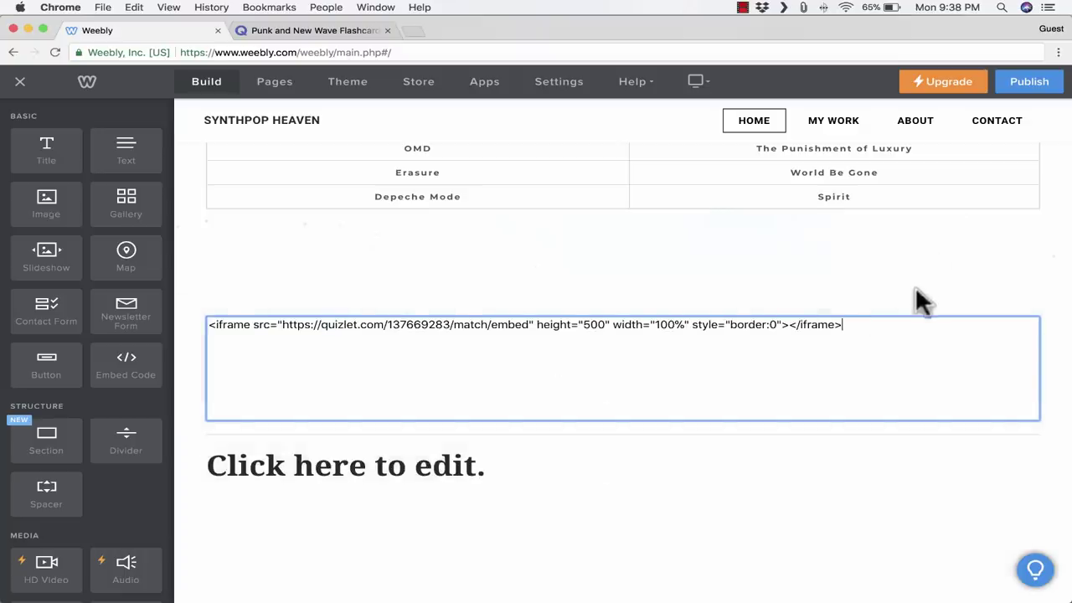
pyautogui.click(916, 264)
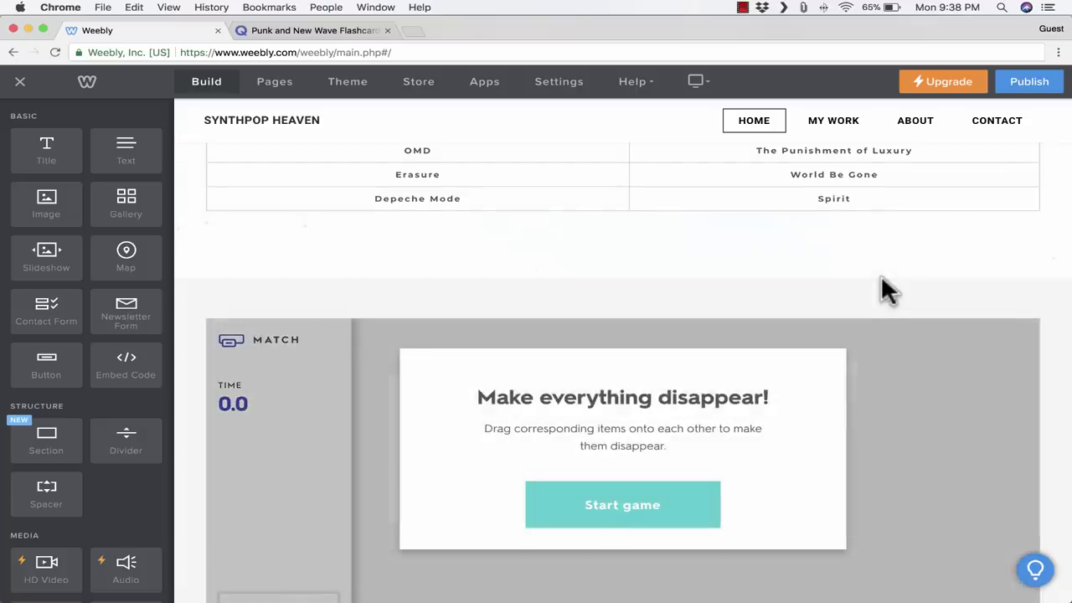
pyautogui.scroll(-3, 765, 347)
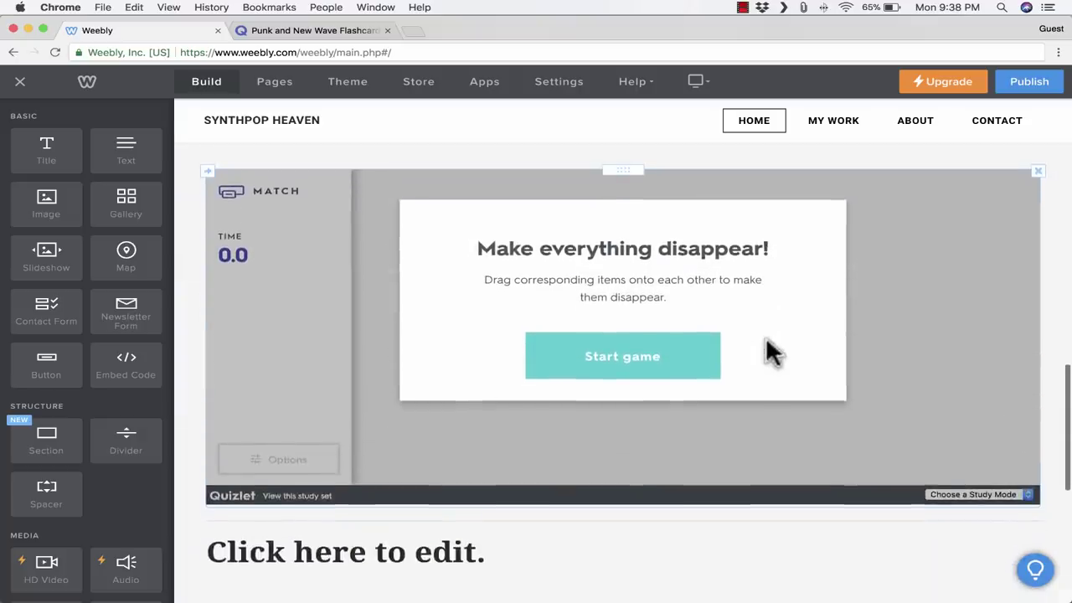
pyautogui.click(624, 362)
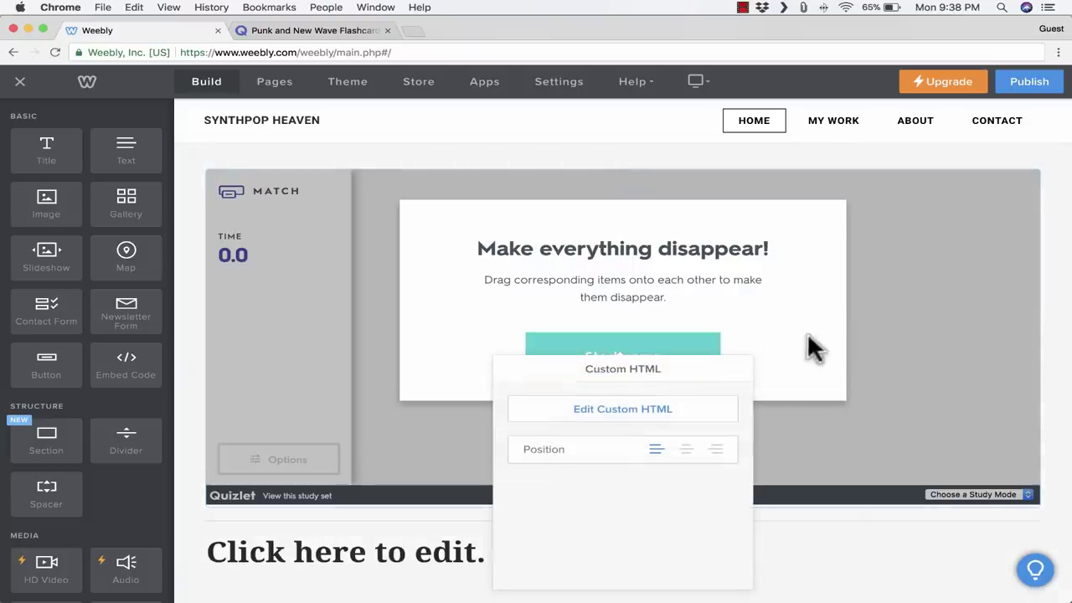
pyautogui.click(645, 166)
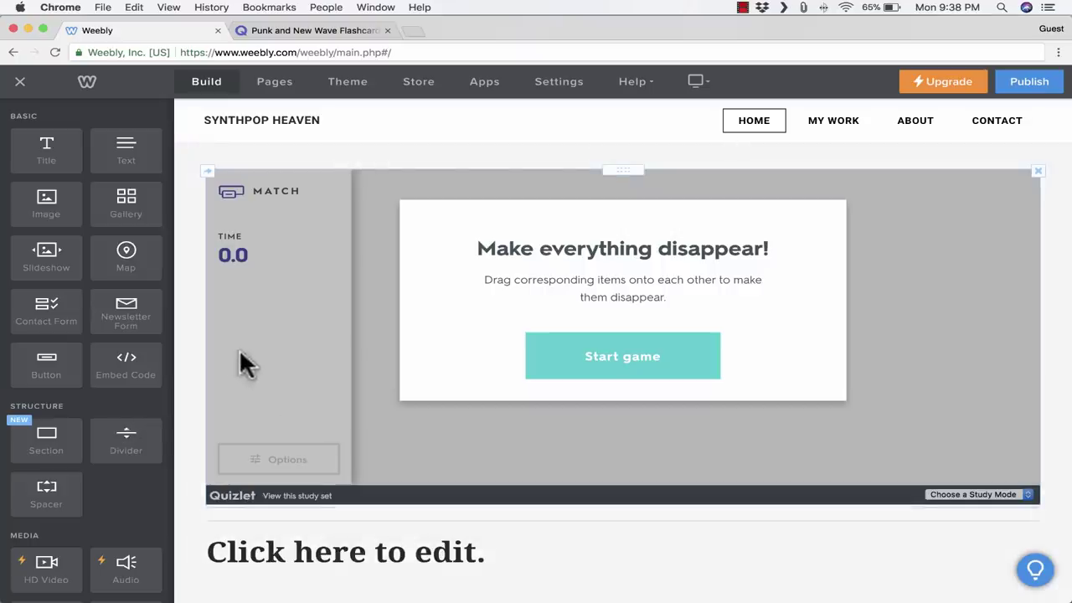
# Step: Visit the Home, My Work, About and Contact pages in turn, ending on the empty Contact page
pyautogui.click(764, 130)
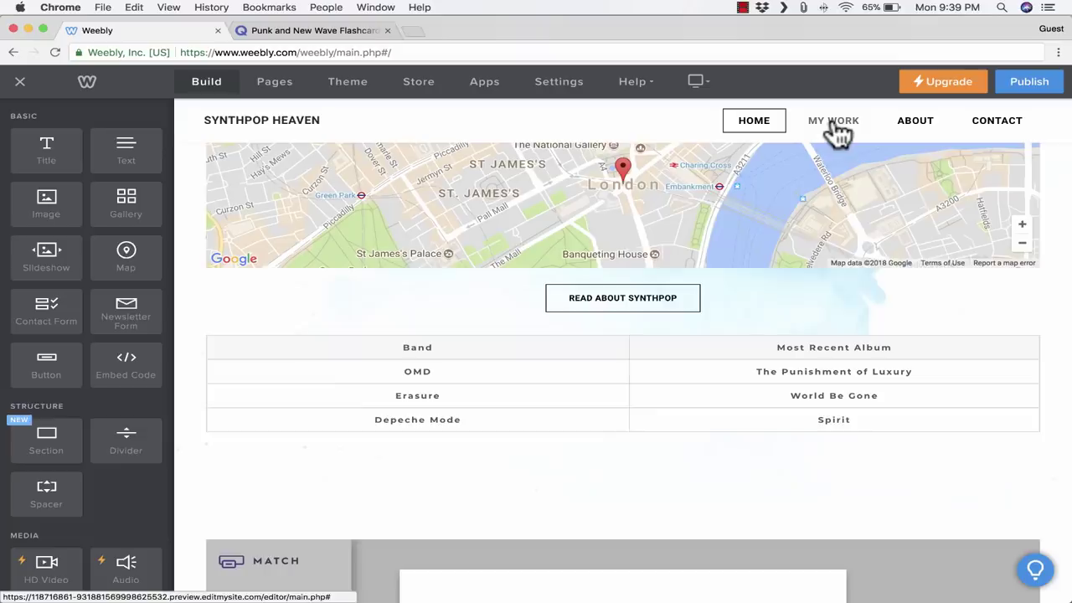
pyautogui.click(833, 123)
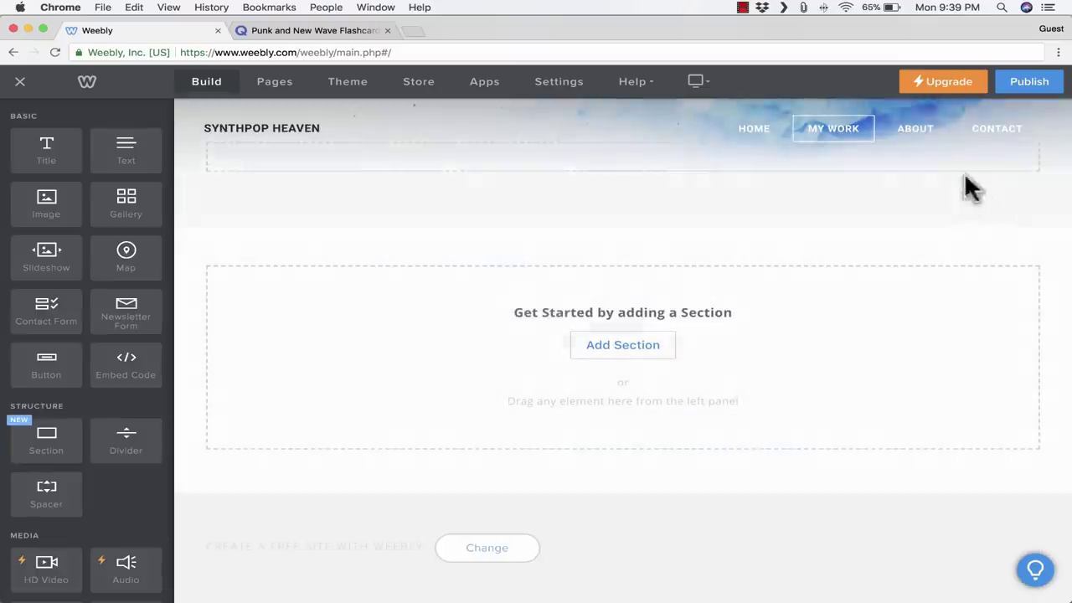
pyautogui.click(921, 130)
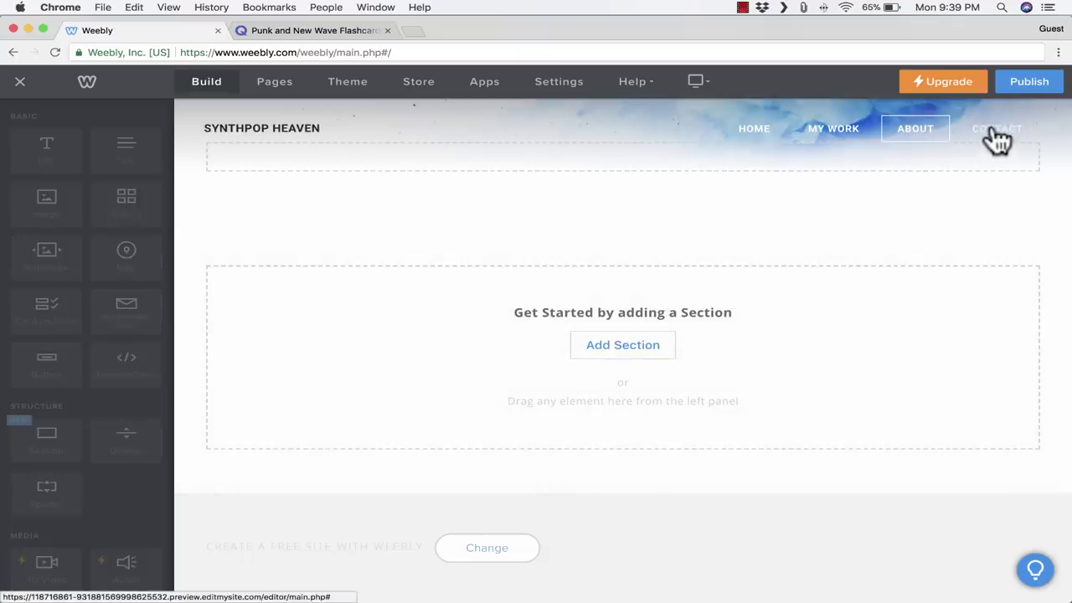
pyautogui.click(996, 129)
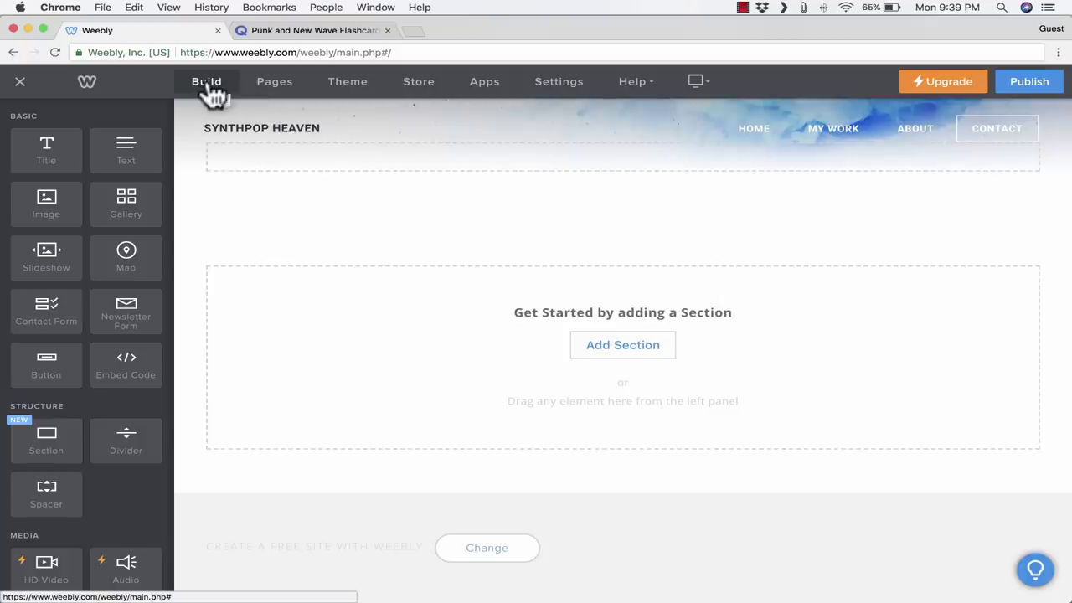
# Step: Bring up the site's page list and the Contact page's settings
pyautogui.click(276, 94)
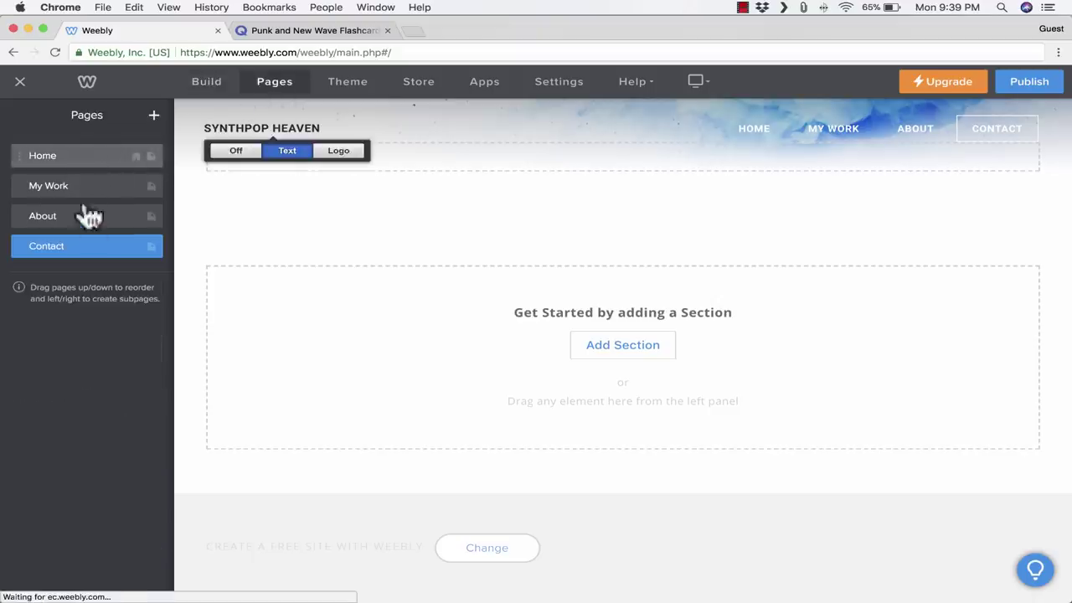
pyautogui.click(145, 249)
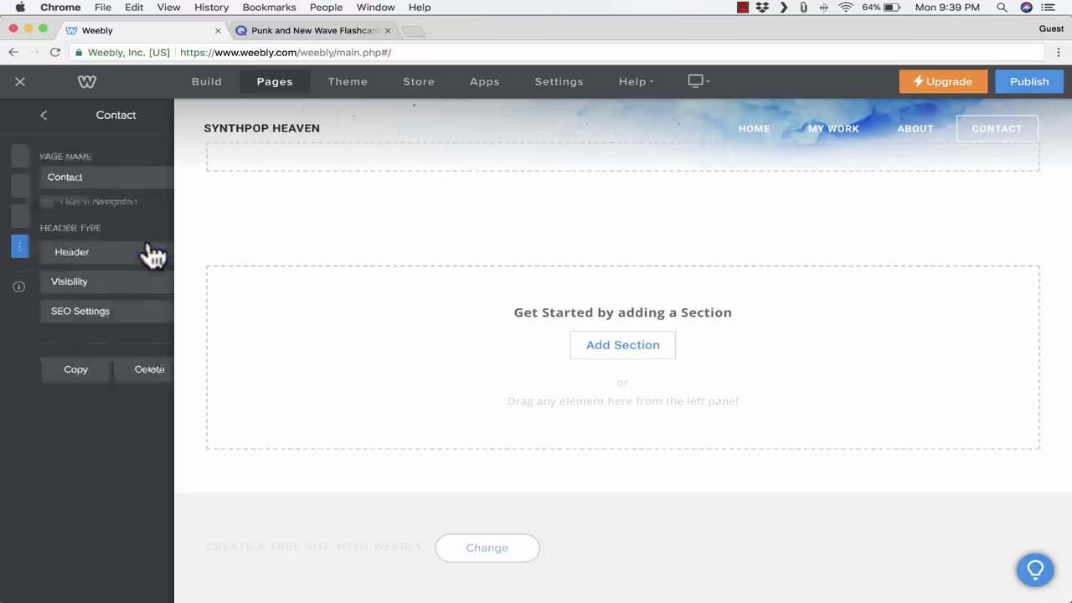
# Step: Delete the Contact page and rename the My Work page to 'Music Videos'
pyautogui.click(122, 376)
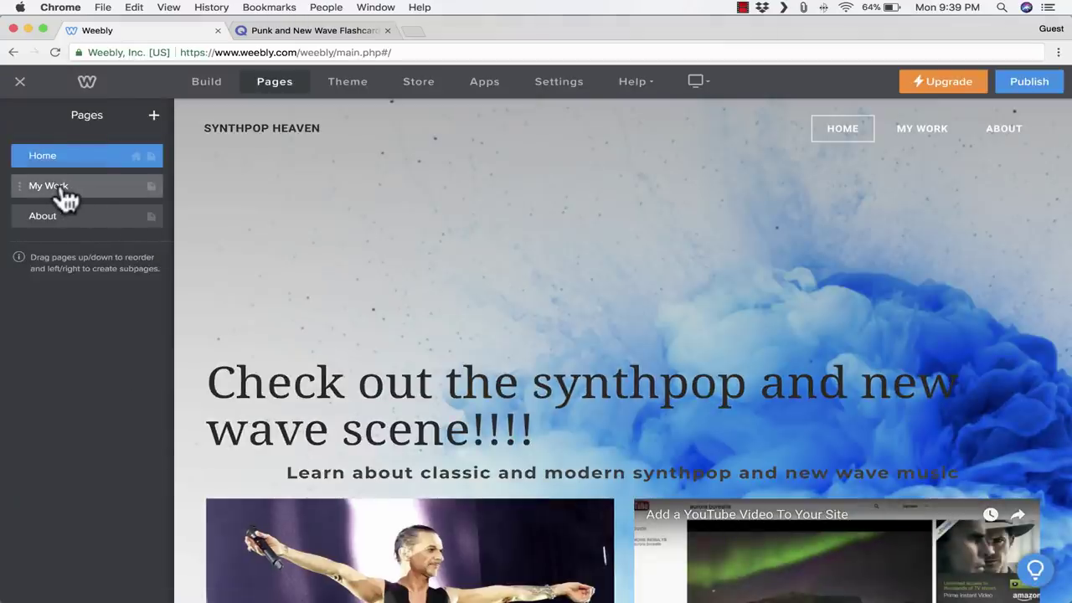
pyautogui.click(63, 190)
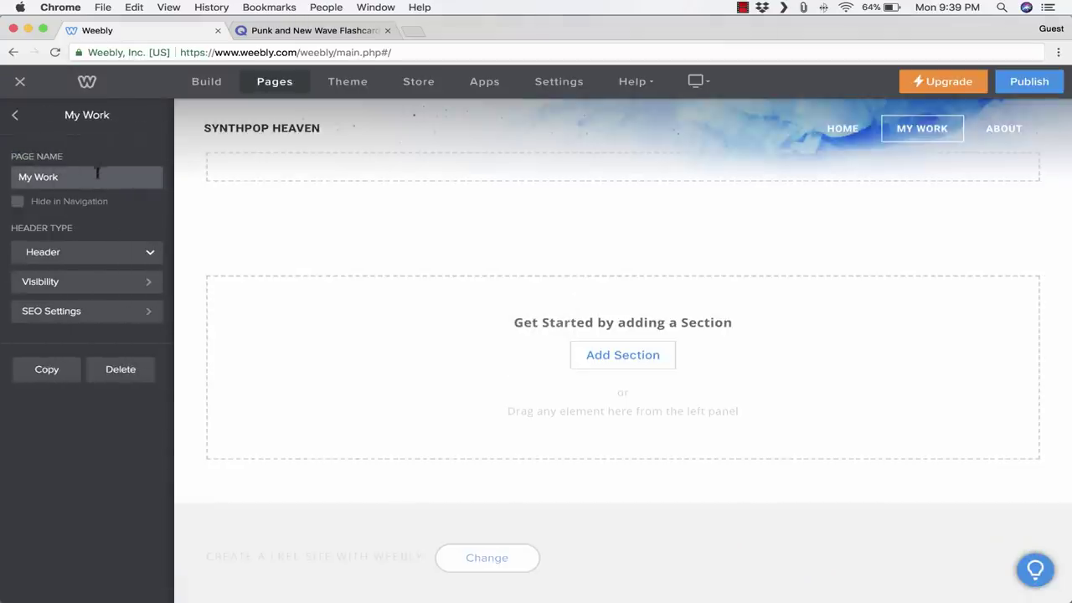
pyautogui.moveTo(99, 177); pyautogui.dragTo(6, 178)
pyautogui.write('Music Videos')
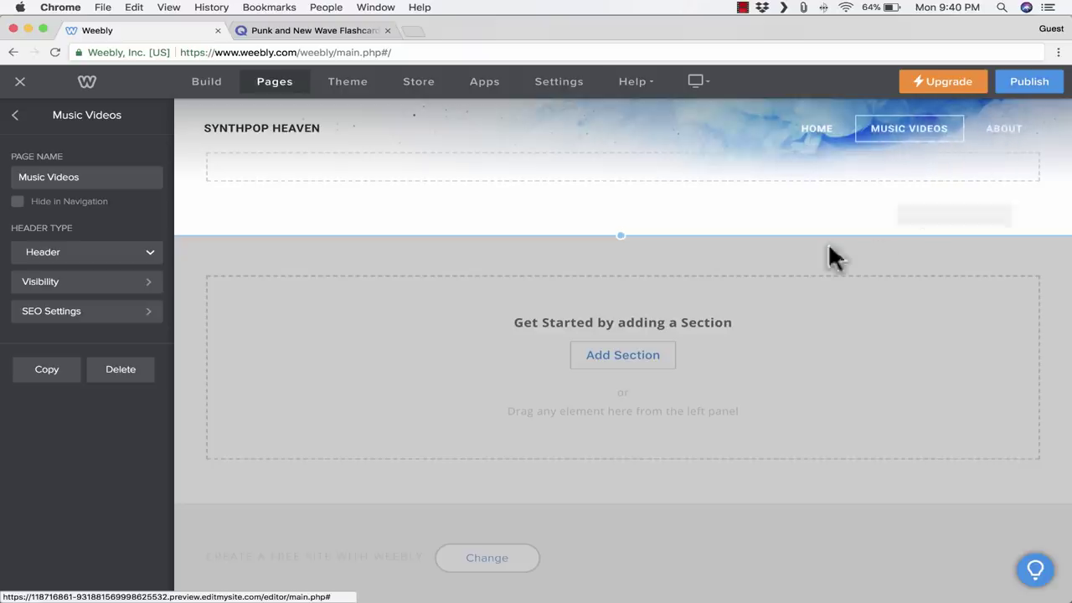
# Step: Look over the Theme options and the App Center, then the Build elements list
pyautogui.click(348, 87)
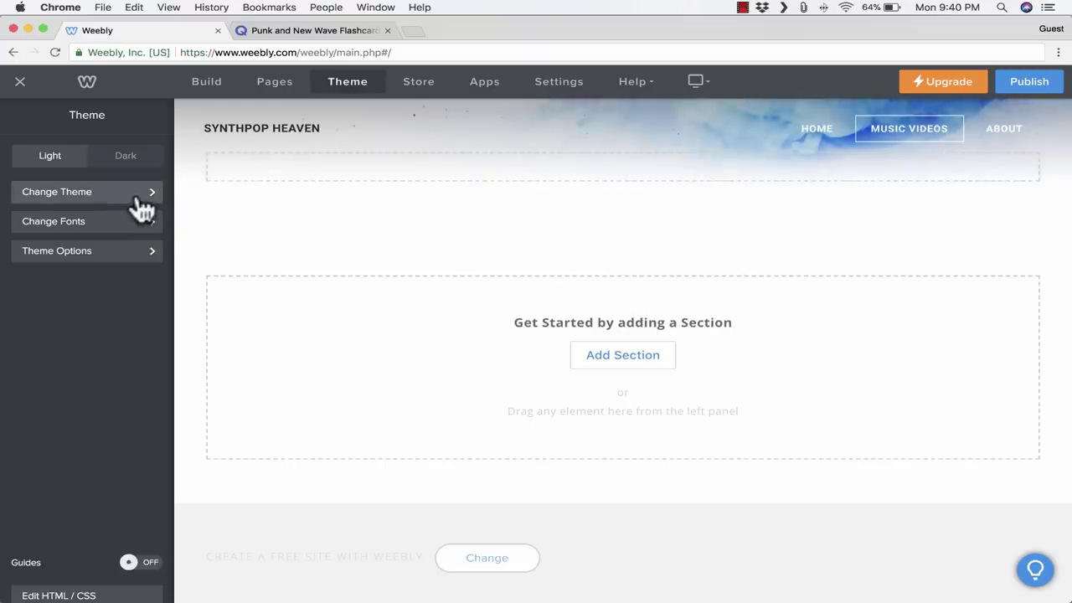
pyautogui.click(440, 84)
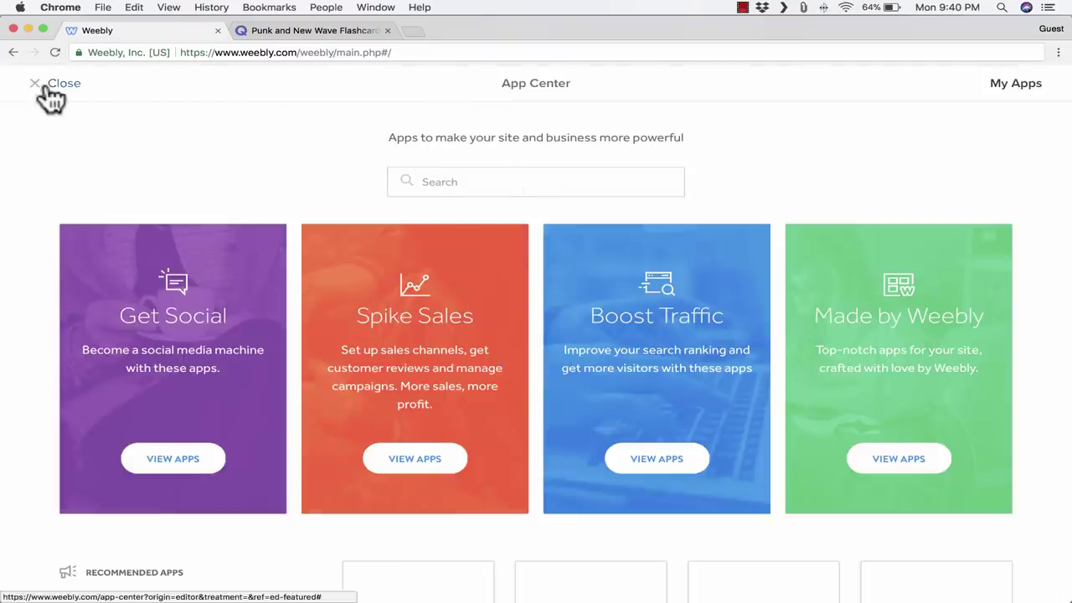
pyautogui.click(44, 85)
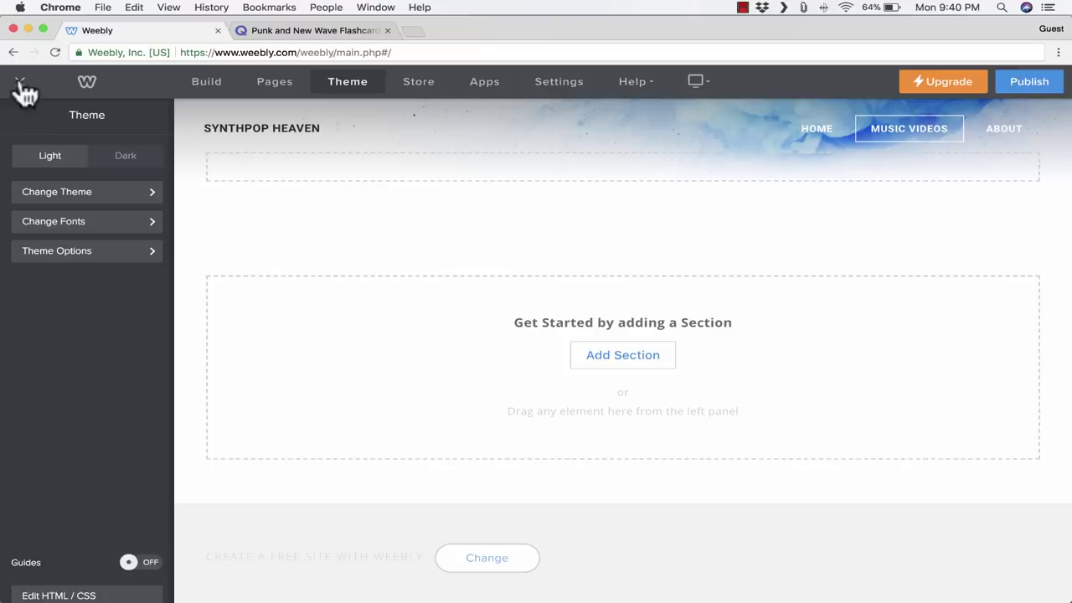
pyautogui.click(207, 87)
pyautogui.scroll(-10, 107, 287)
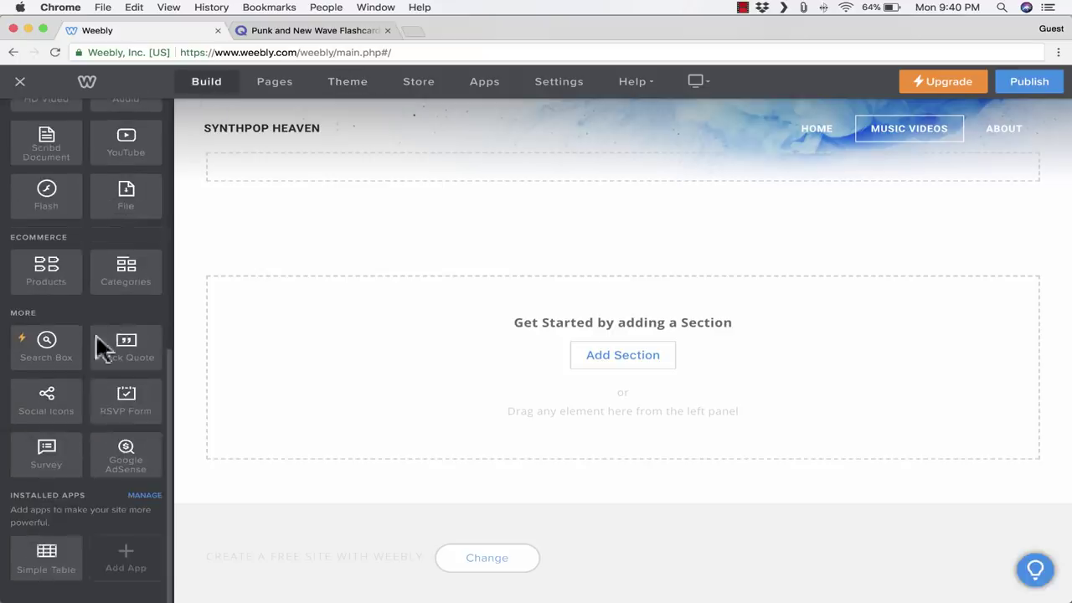
# Step: Review the site's general Settings, its Editors list, and the Help options
pyautogui.click(557, 84)
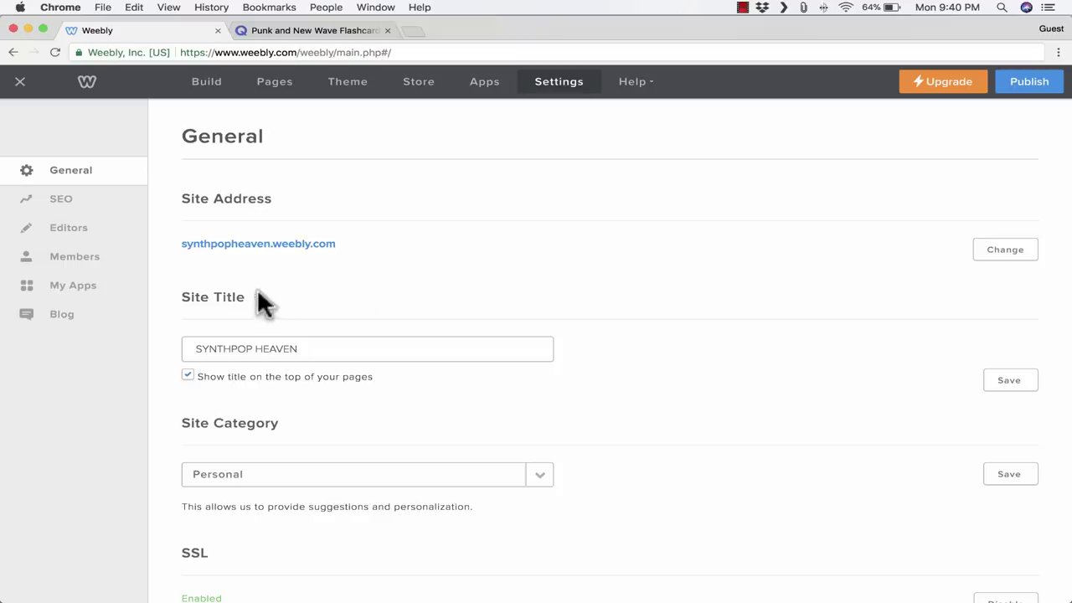
pyautogui.scroll(-5, 268, 302)
pyautogui.scroll(4, 270, 307)
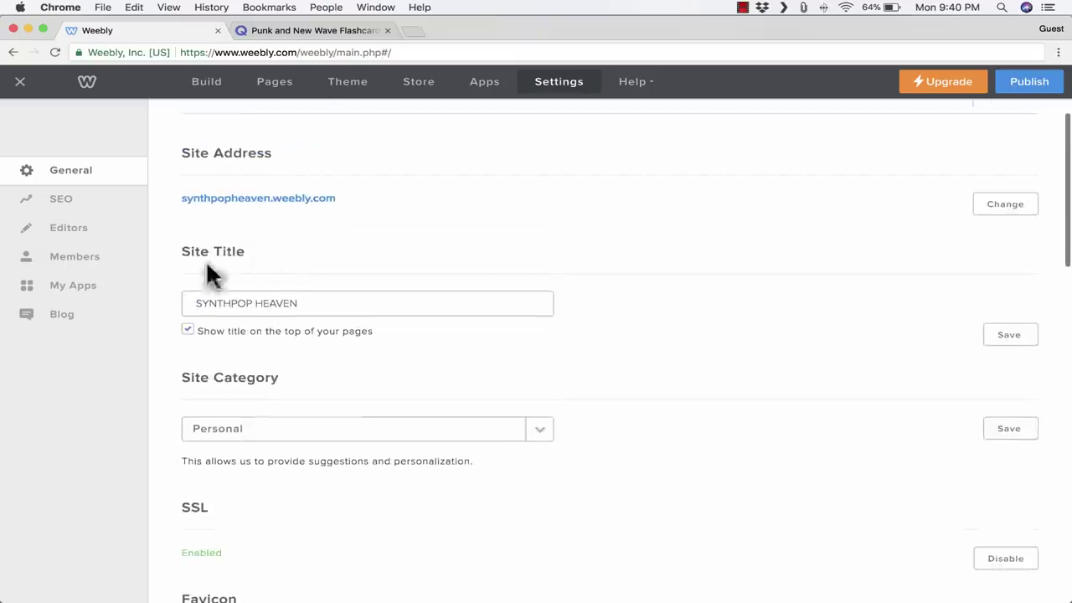
pyautogui.click(87, 228)
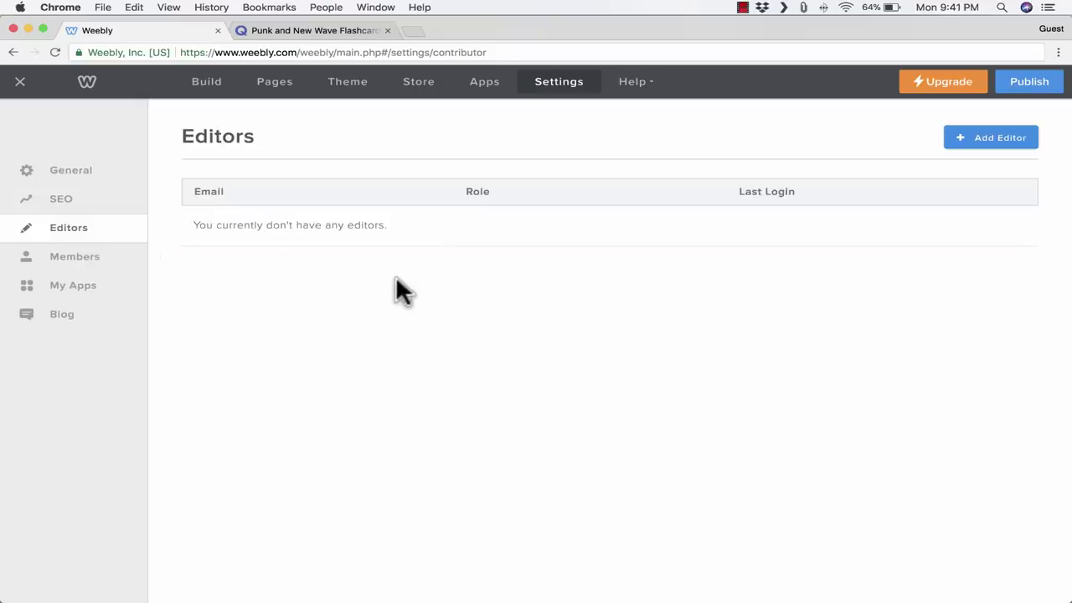
pyautogui.click(641, 90)
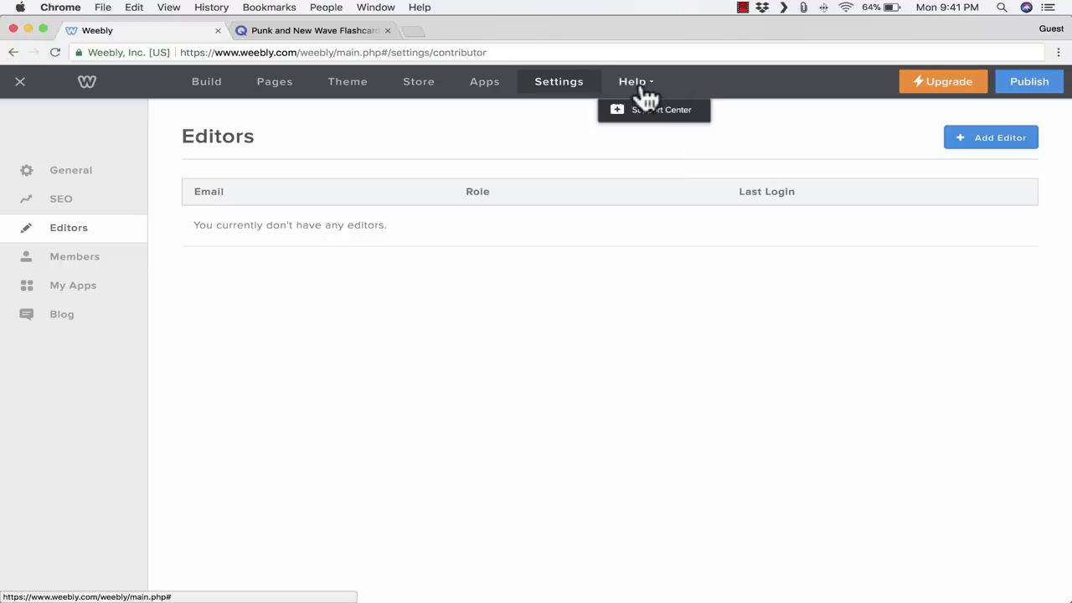
pyautogui.click(207, 82)
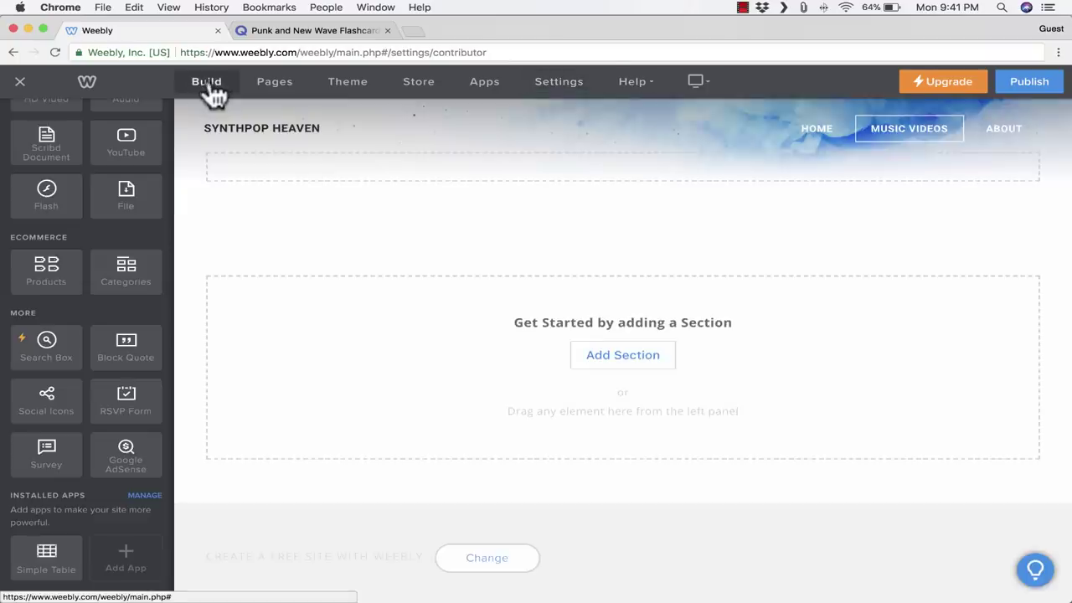
pyautogui.click(824, 140)
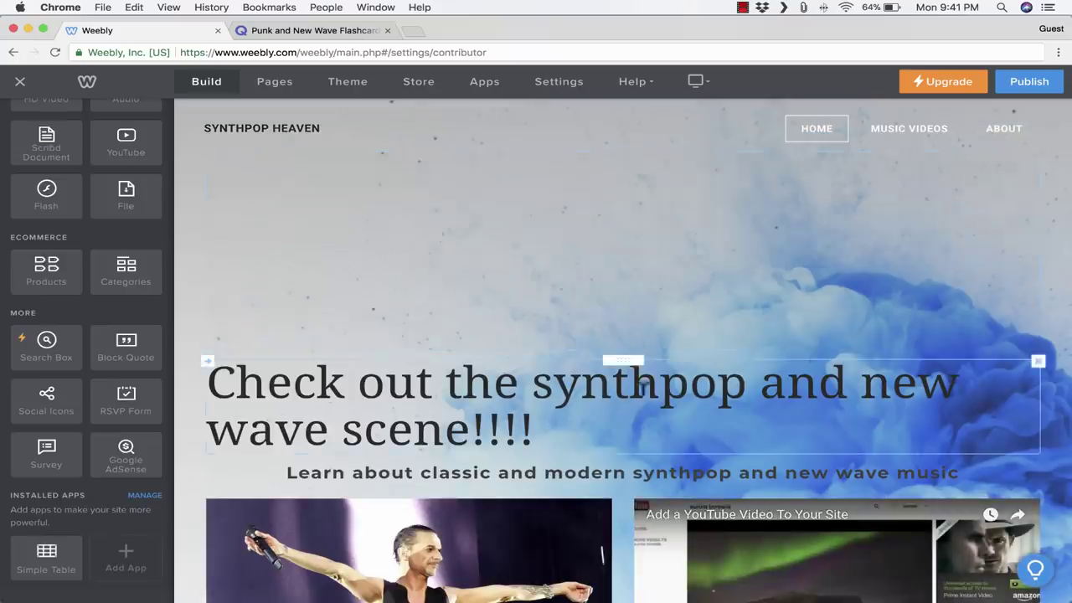
pyautogui.scroll(-5, 650, 407)
pyautogui.scroll(-1, 649, 405)
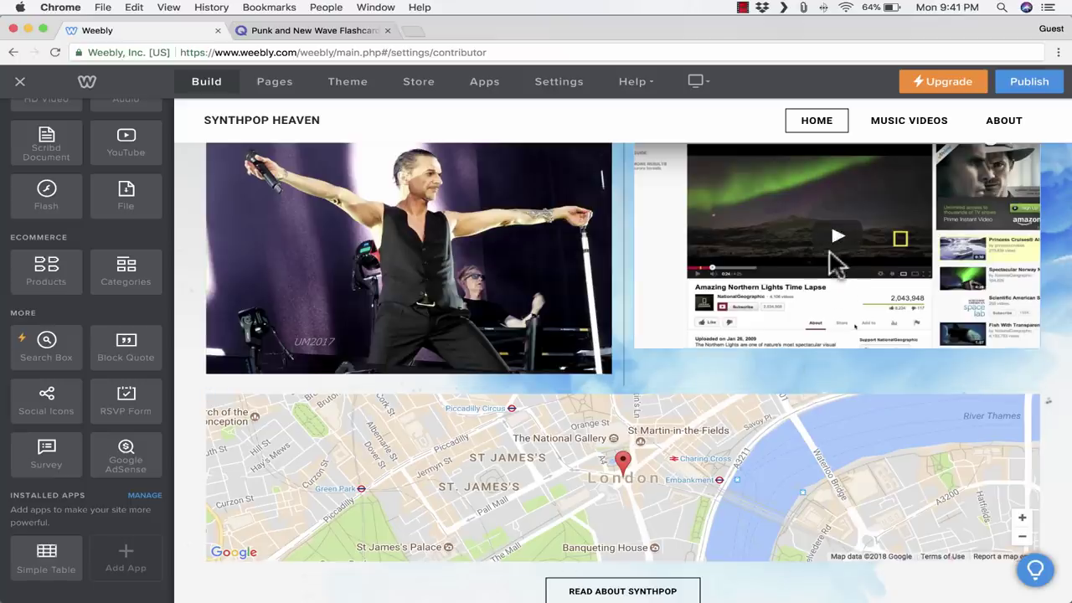
pyautogui.click(837, 255)
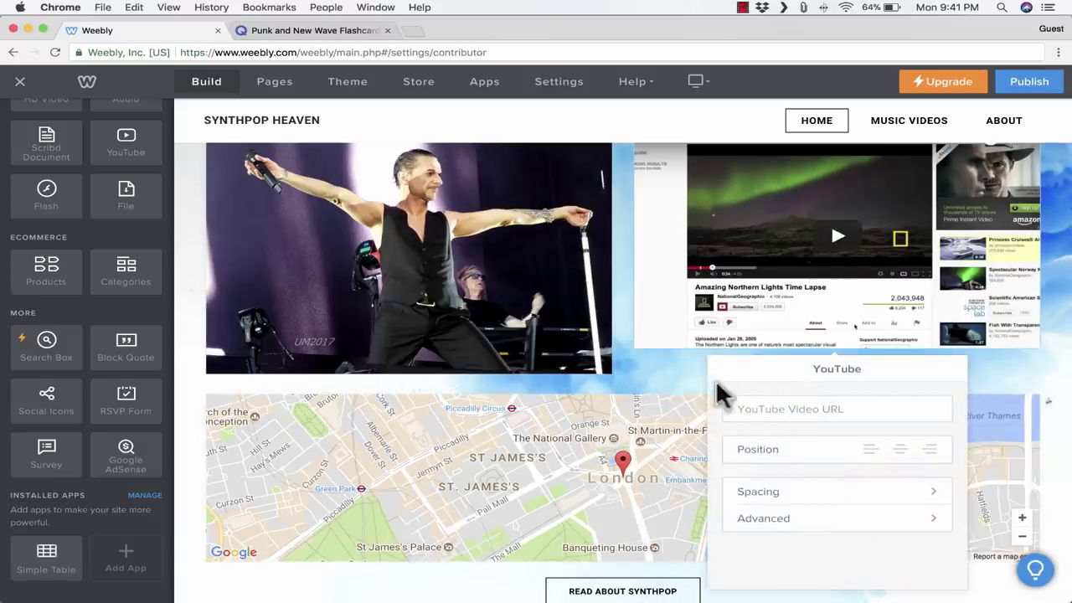
pyautogui.scroll(-5, 661, 368)
pyautogui.scroll(-3, 678, 335)
pyautogui.scroll(2, 679, 335)
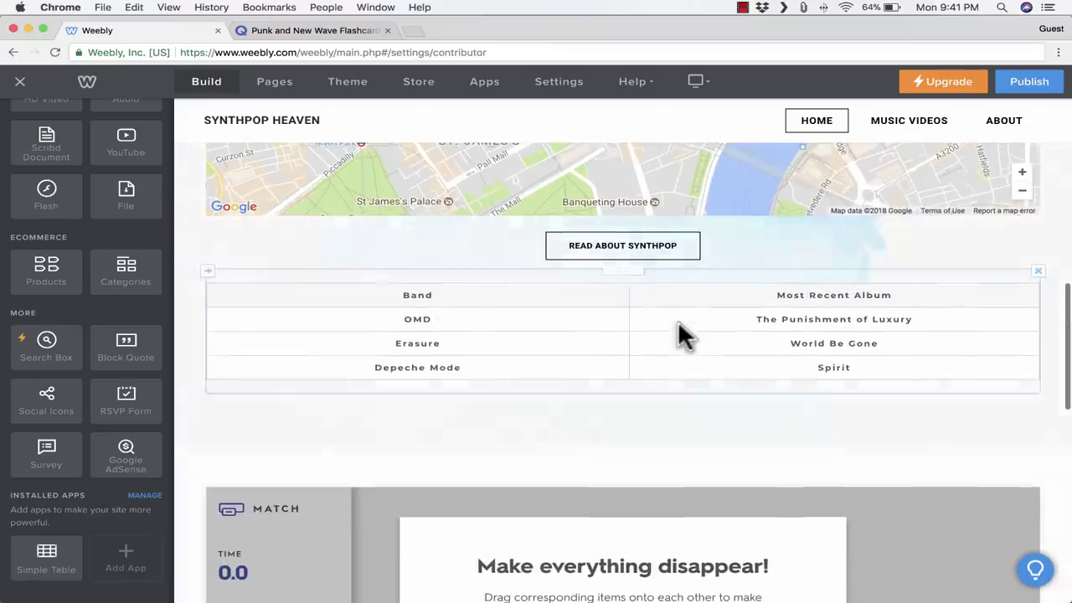
pyautogui.click(584, 240)
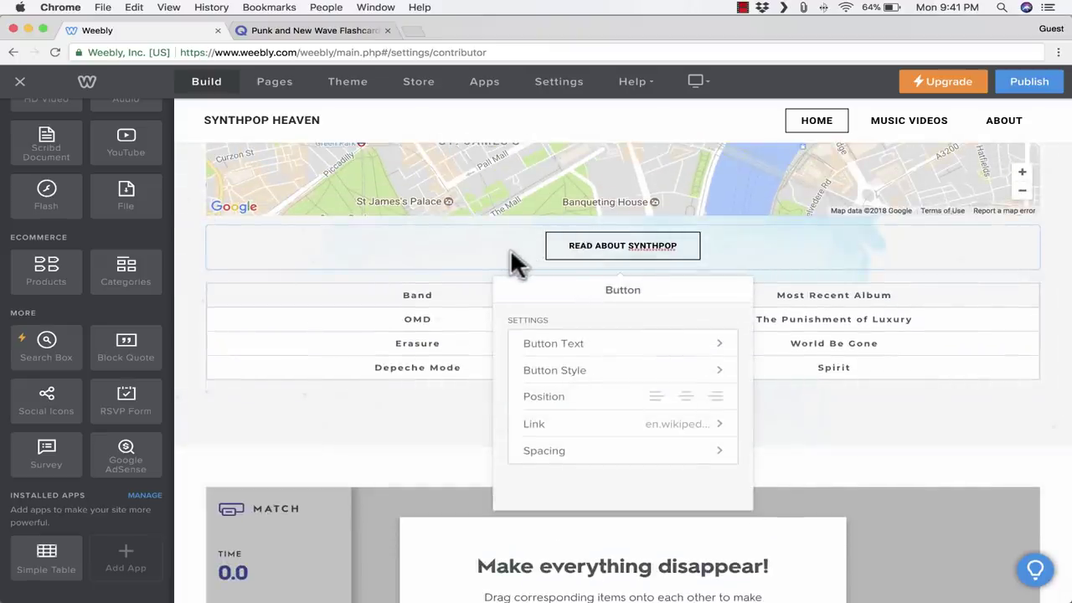
pyautogui.scroll(-5, 467, 323)
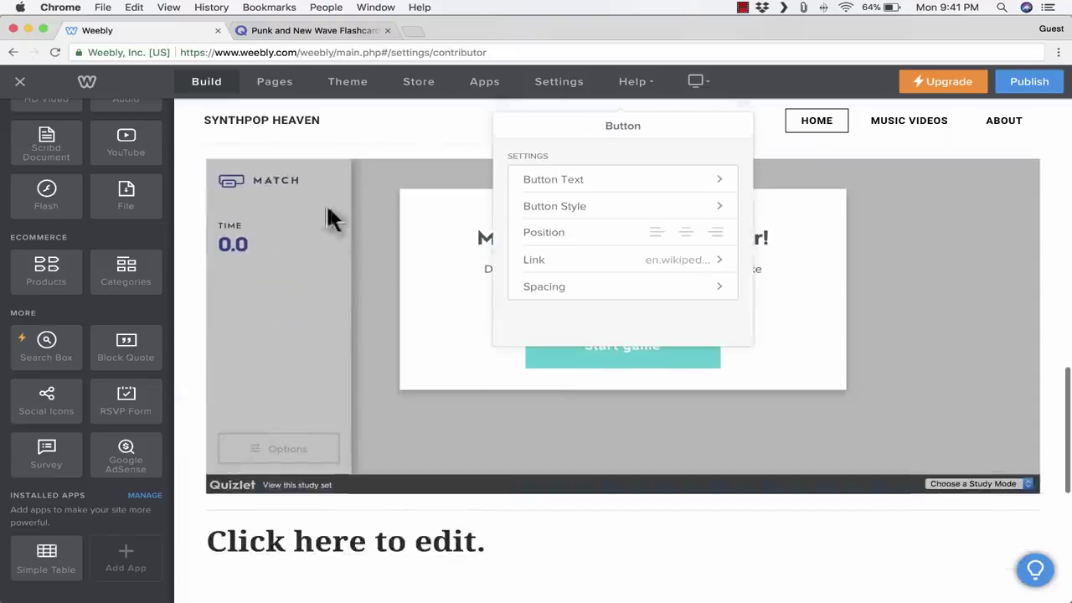
pyautogui.click(638, 362)
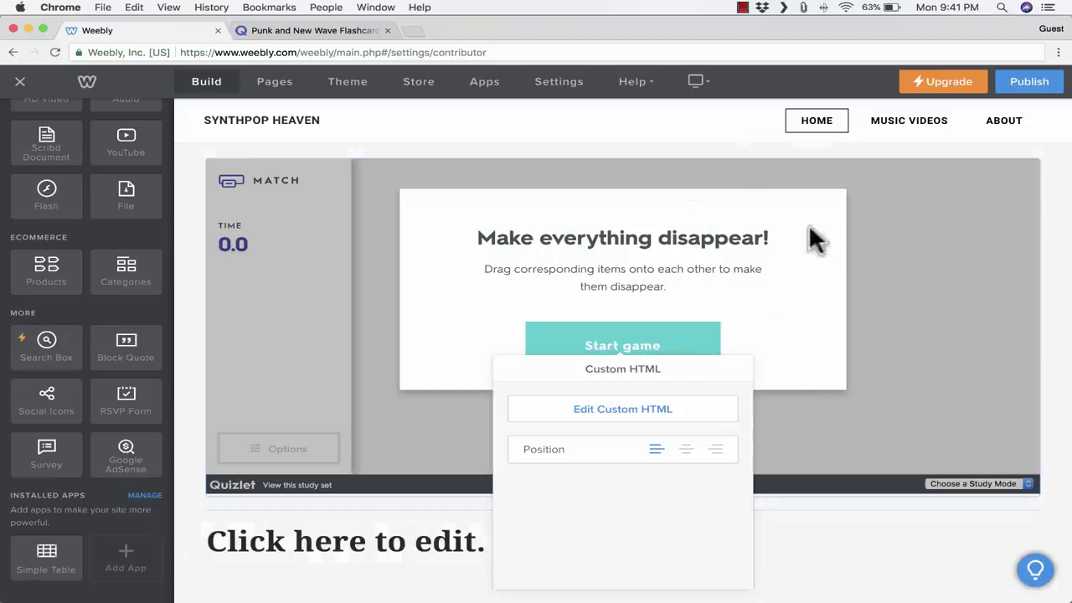
pyautogui.scroll(10, 803, 236)
pyautogui.scroll(5, 796, 226)
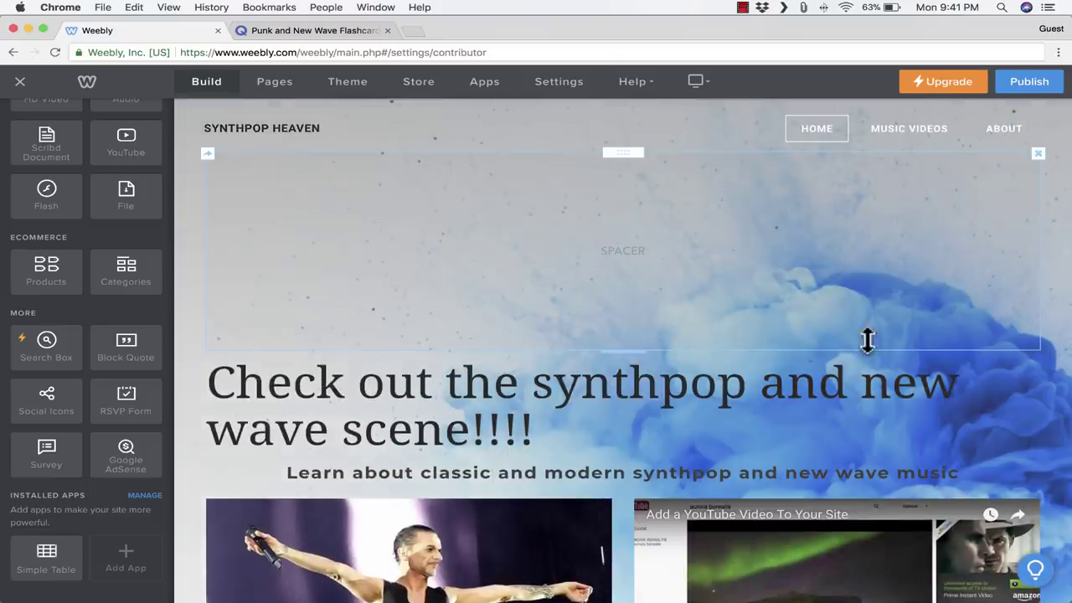
pyautogui.scroll(-1, 905, 344)
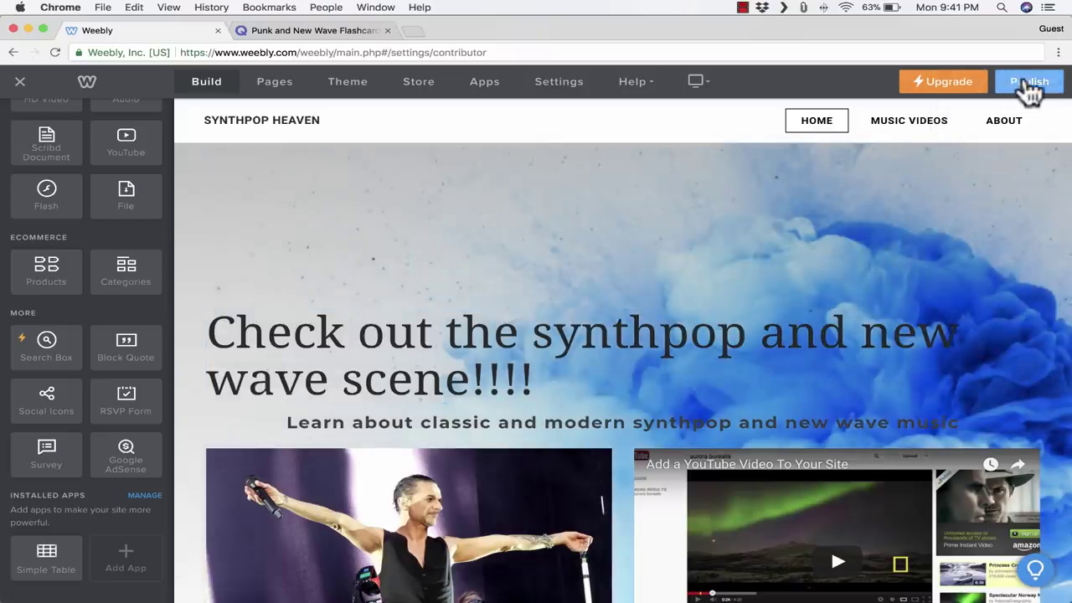
# Step: Publish the site on the free synthpopheaven.weebly.com subdomain instead of registering a new domain
pyautogui.click(1053, 92)
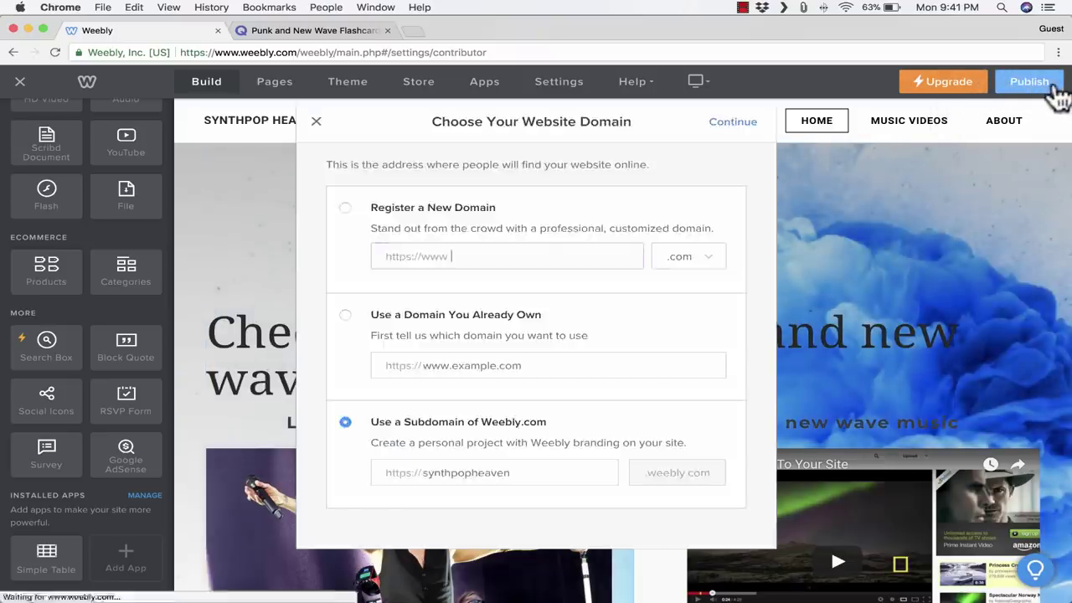
pyautogui.click(674, 260)
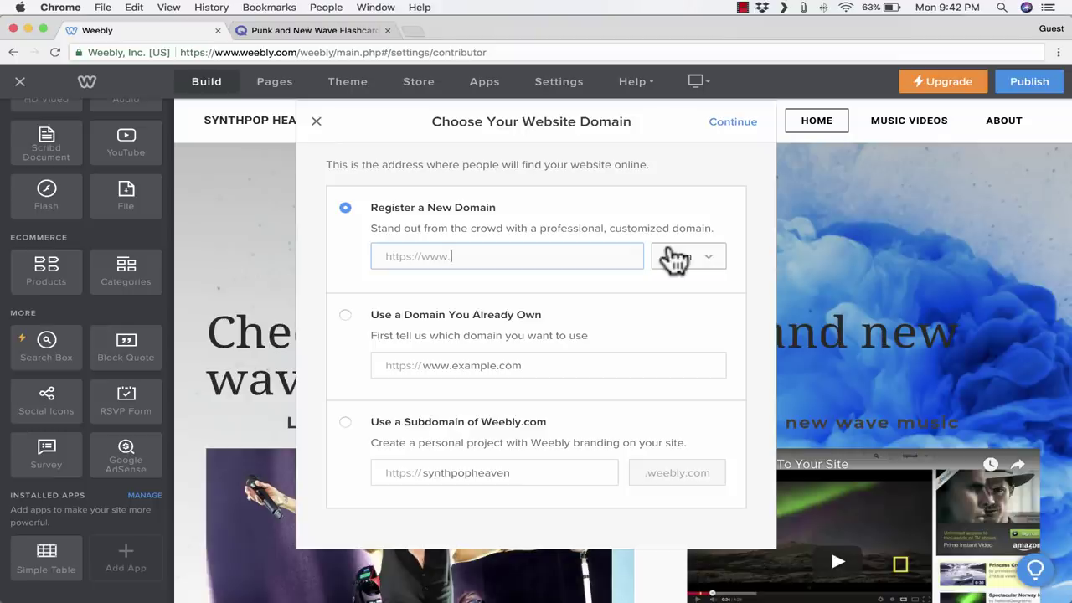
pyautogui.click(346, 420)
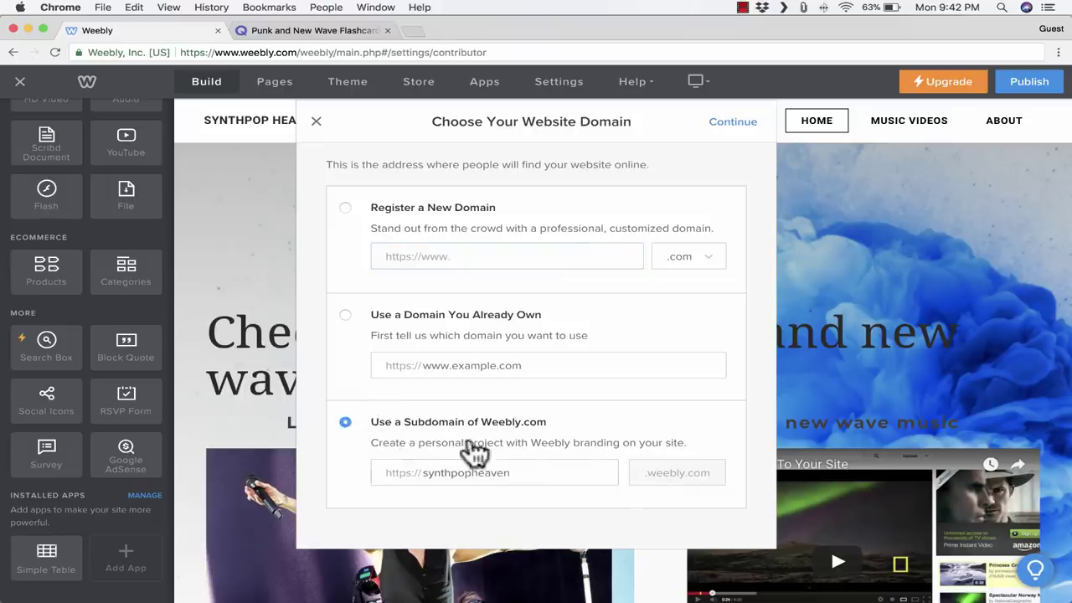
pyautogui.click(730, 124)
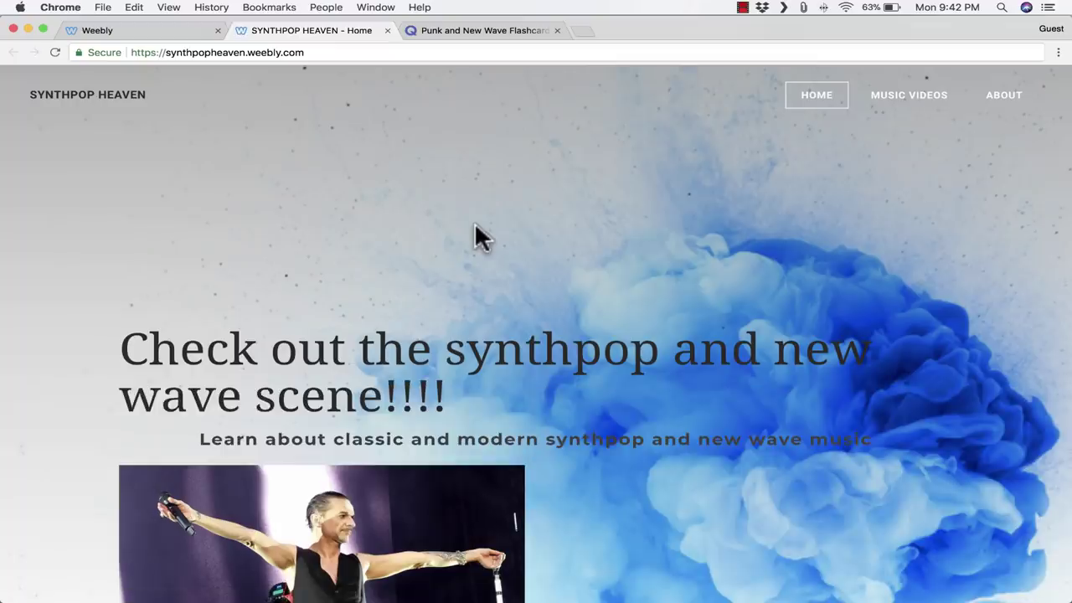
# Step: Scroll through the live site, testing the Synth-pop Wikipedia link and the map
pyautogui.scroll(-6, 720, 228)
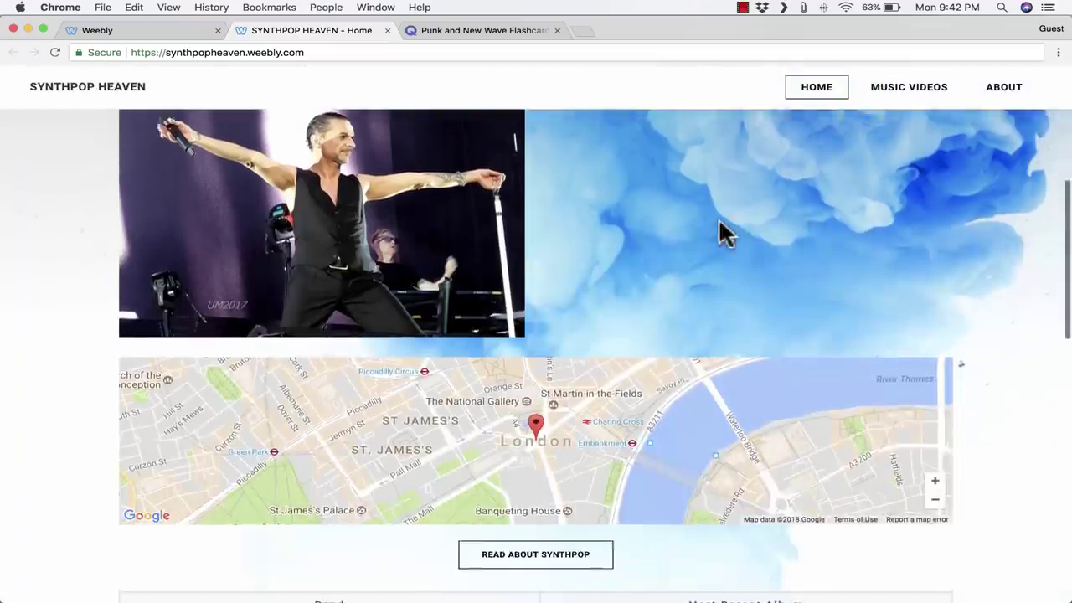
pyautogui.scroll(-3, 718, 233)
pyautogui.scroll(2, 737, 238)
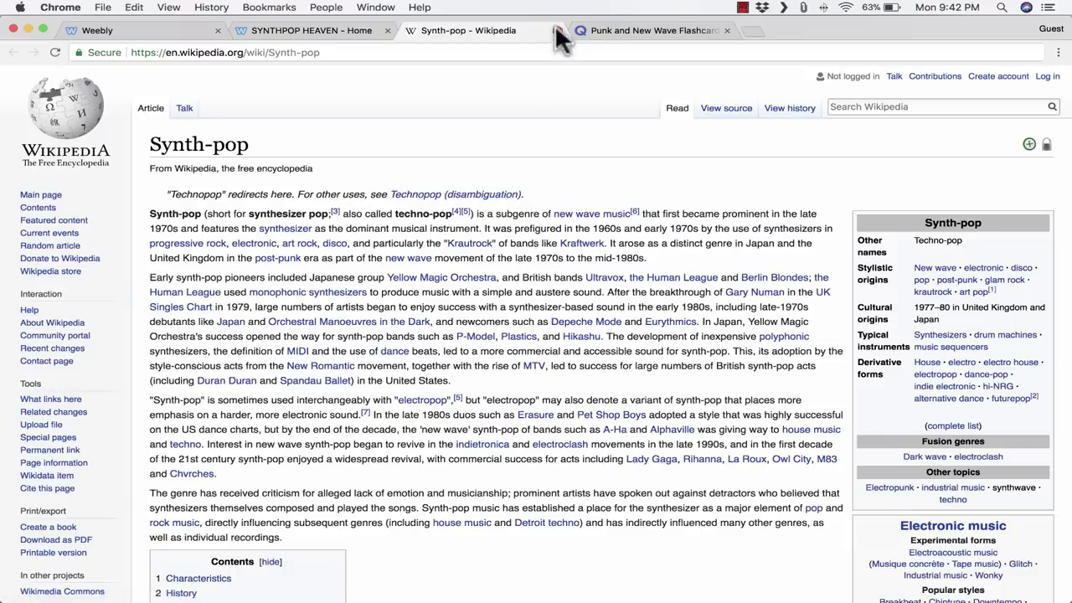
pyautogui.click(556, 30)
pyautogui.scroll(-2, 712, 259)
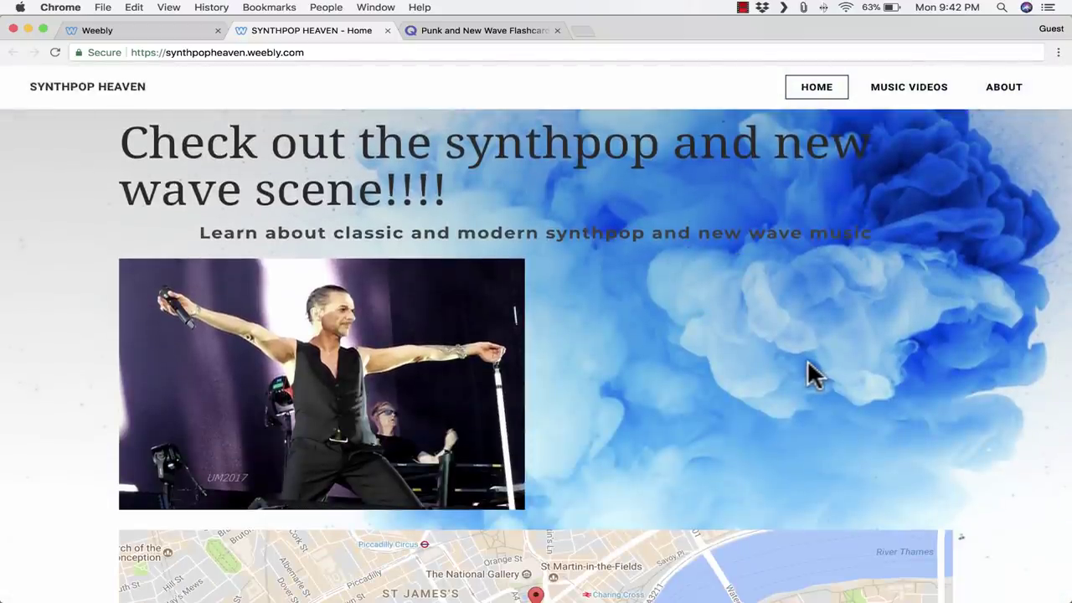
pyautogui.scroll(-3, 807, 369)
pyautogui.moveTo(718, 402)
pyautogui.mouseDown()
pyautogui.moveTo(591, 383)
pyautogui.moveTo(725, 407)
pyautogui.mouseUp()
pyautogui.scroll(-8, 770, 438)
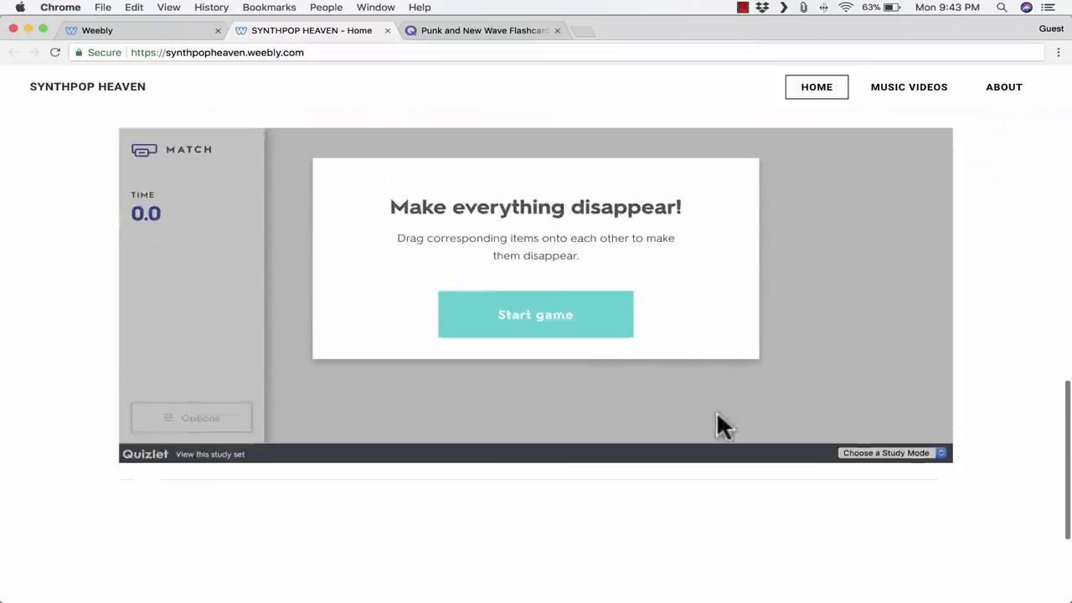
# Step: Try the Quizlet embed's Match game, matching The Clash, then its Learn mode
pyautogui.click(567, 322)
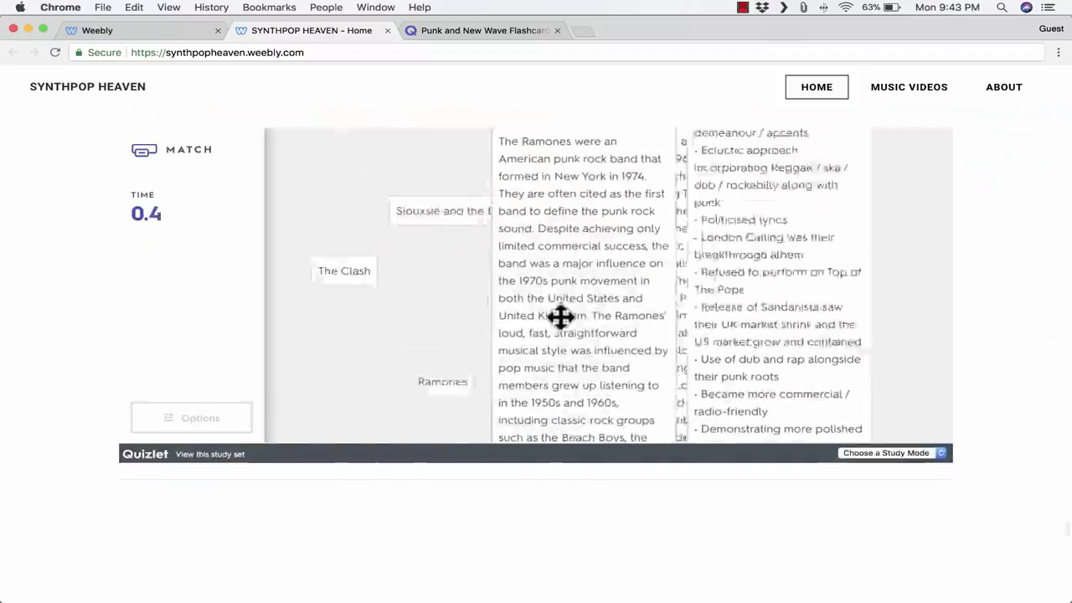
pyautogui.moveTo(359, 282); pyautogui.dragTo(825, 293)
pyautogui.click(876, 453)
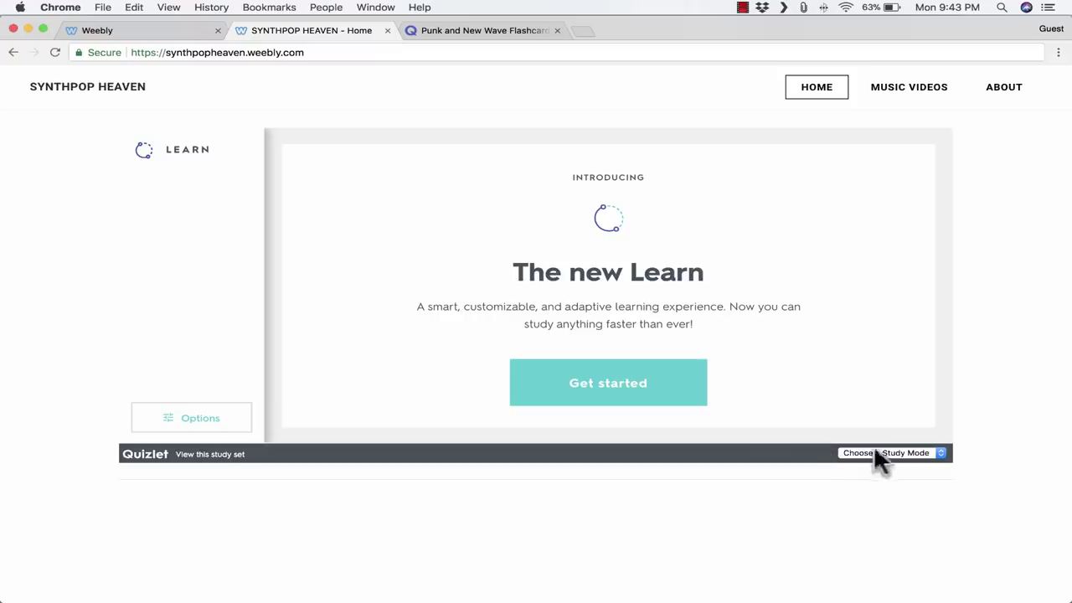
pyautogui.click(643, 391)
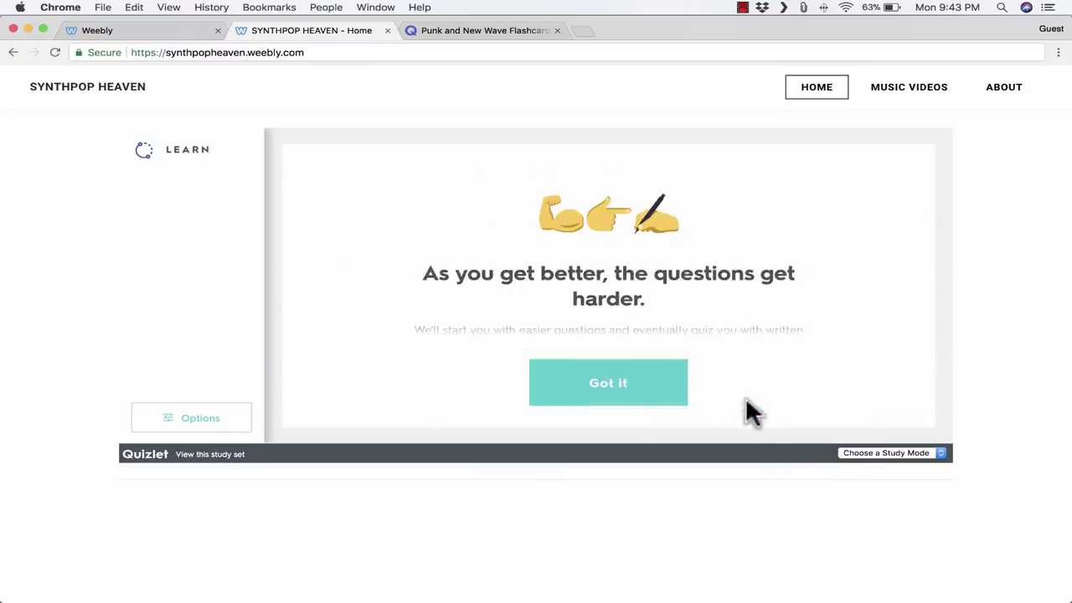
pyautogui.click(648, 388)
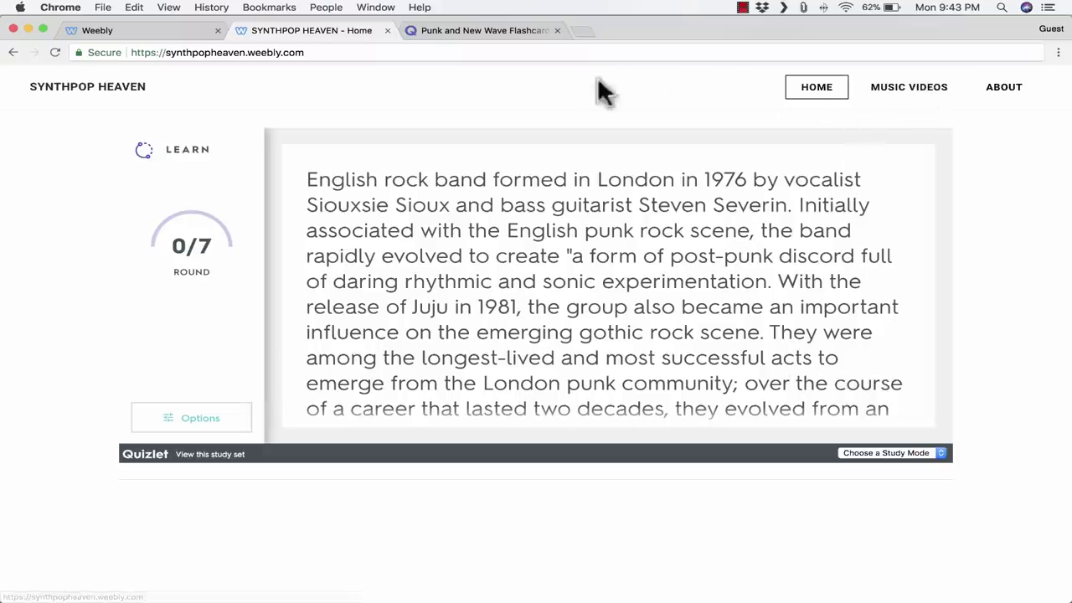
# Step: Select the published site's full address, then go back to the Weebly tab
pyautogui.scroll(10, 569, 125)
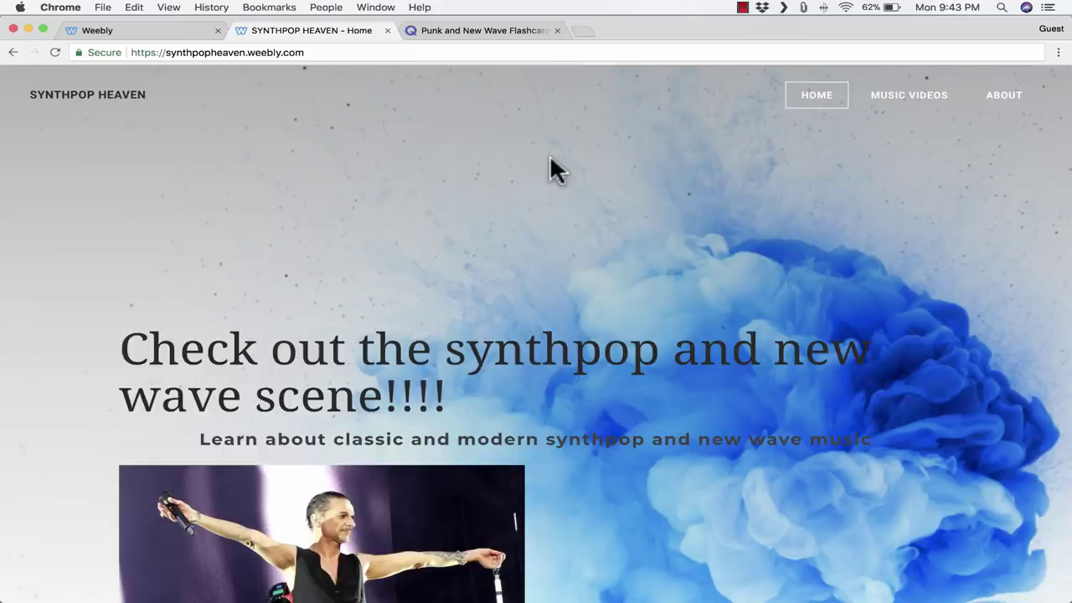
pyautogui.click(181, 52)
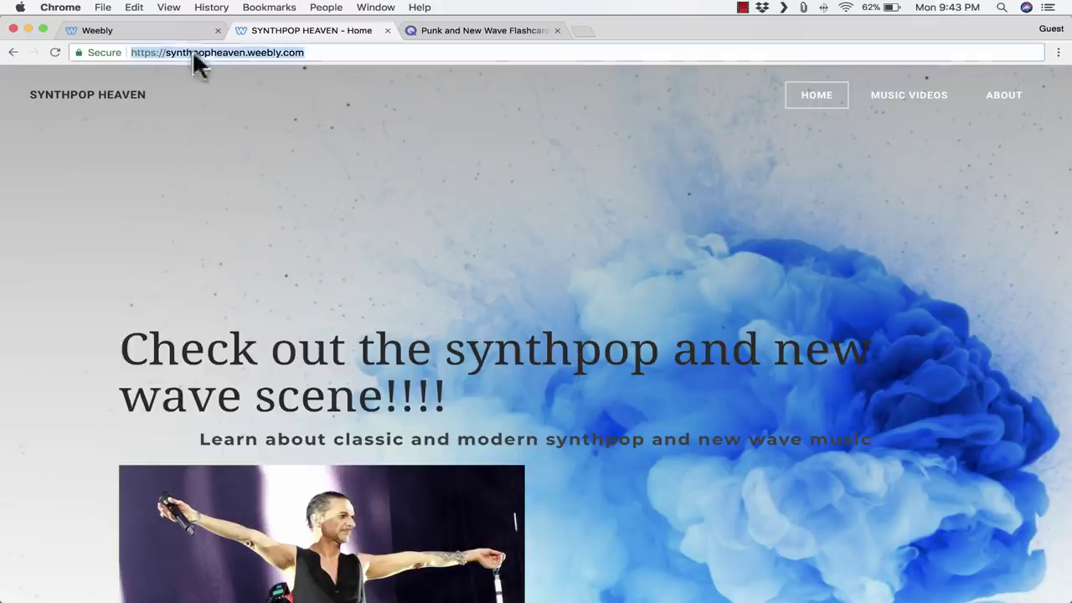
pyautogui.click(132, 30)
# Step: Dismiss the Website Published notice, reload the Sites dashboard, and view the site's copy/delete menu
pyautogui.click(795, 151)
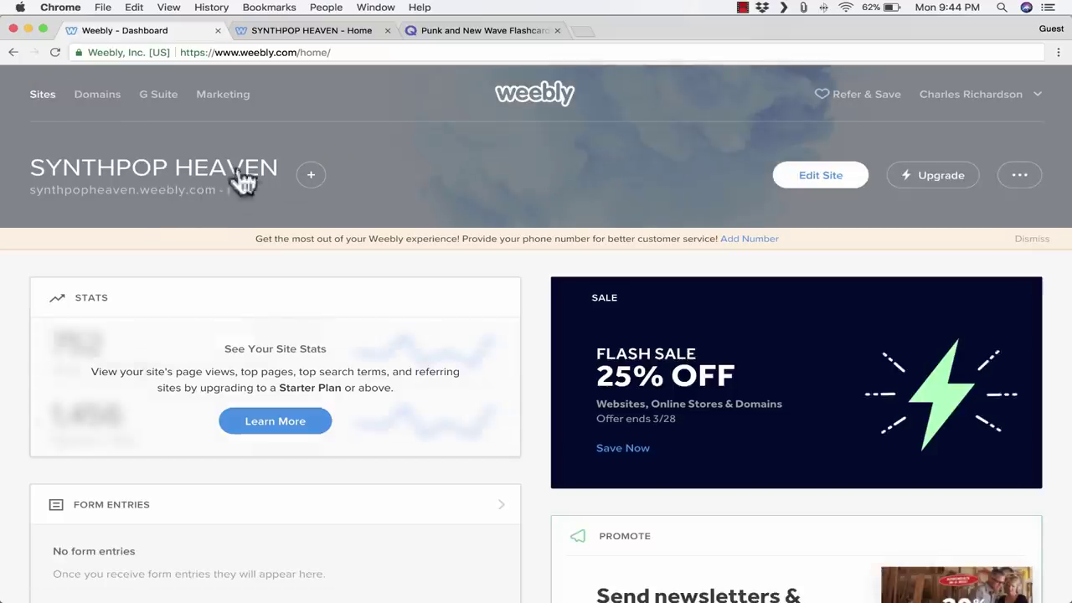
pyautogui.scroll(-3, 210, 305)
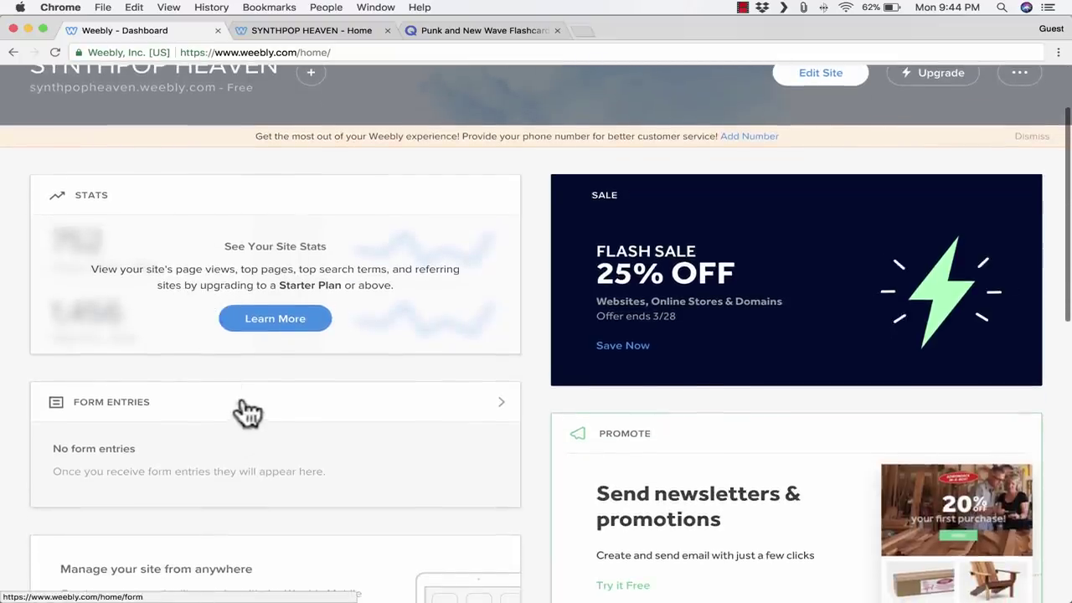
pyautogui.scroll(-1, 258, 411)
pyautogui.scroll(-2, 255, 410)
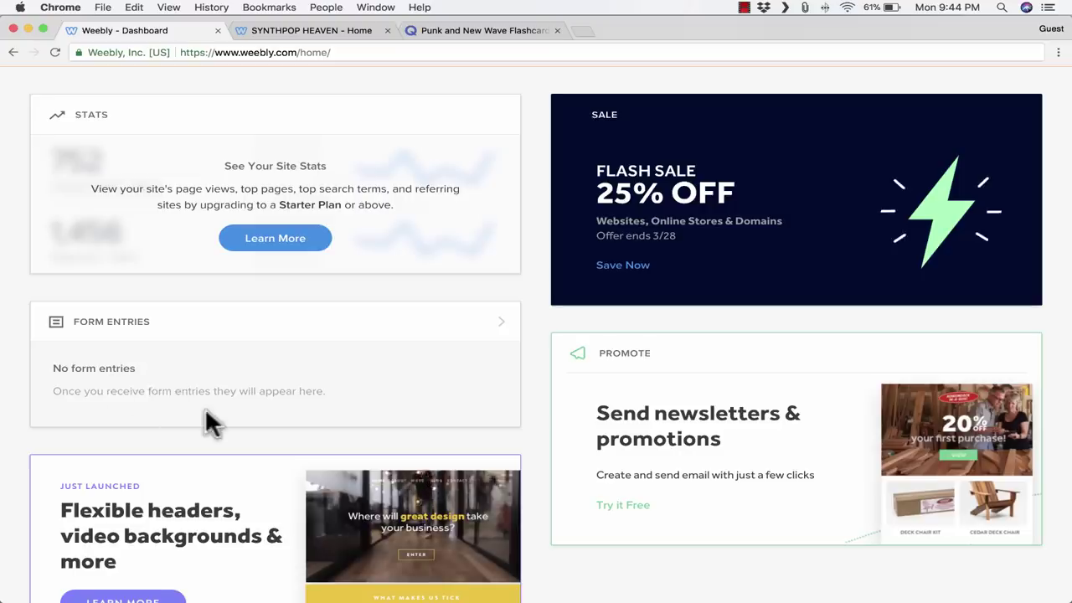
pyautogui.scroll(-5, 246, 426)
pyautogui.scroll(5, 586, 377)
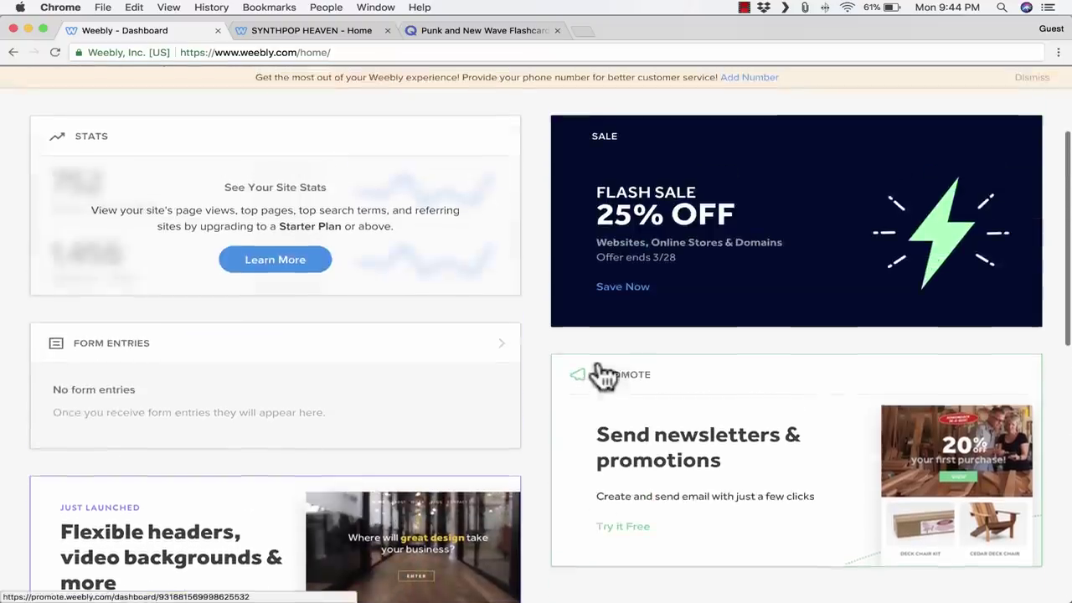
pyautogui.scroll(3, 673, 221)
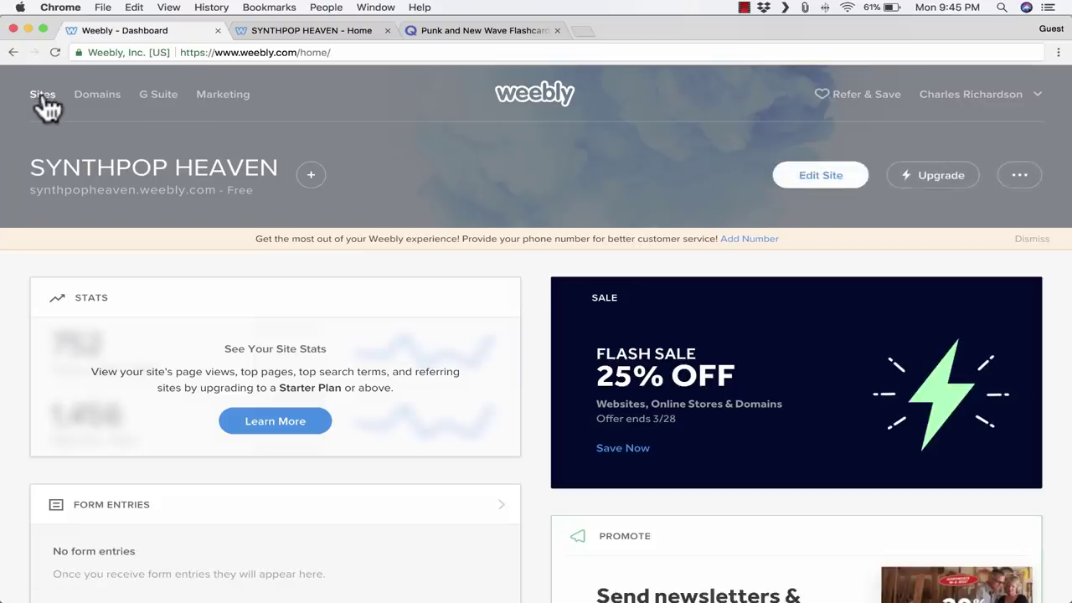
pyautogui.click(42, 97)
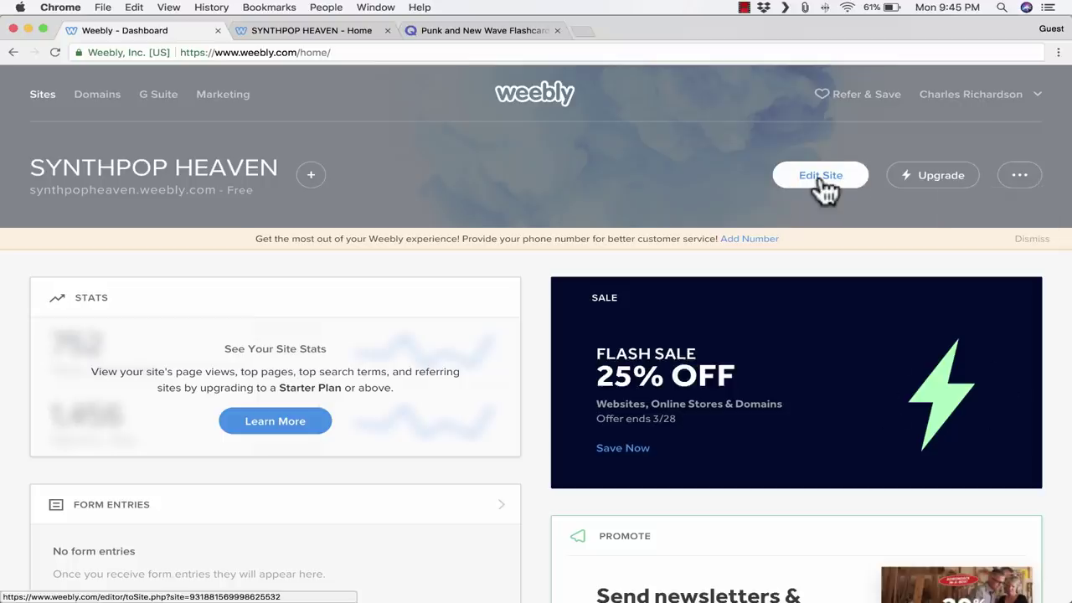
pyautogui.click(1023, 181)
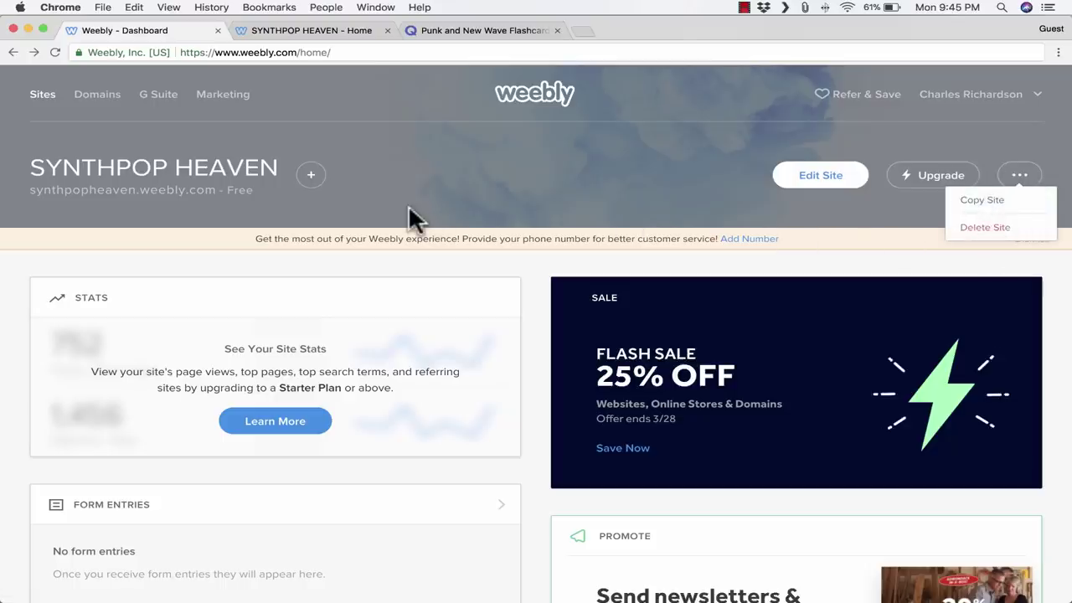
pyautogui.click(310, 177)
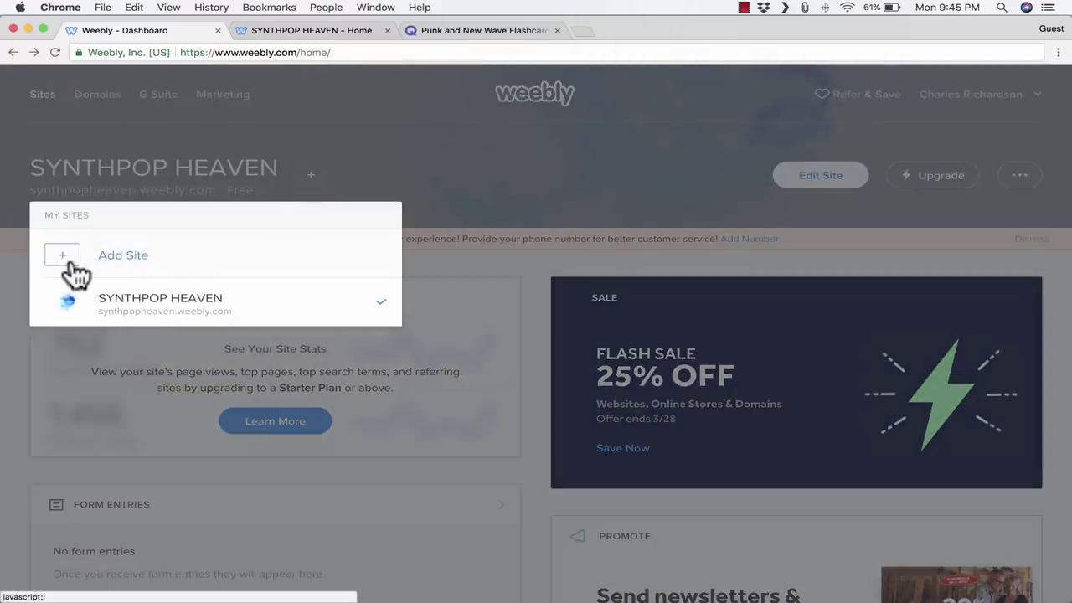
pyautogui.click(65, 261)
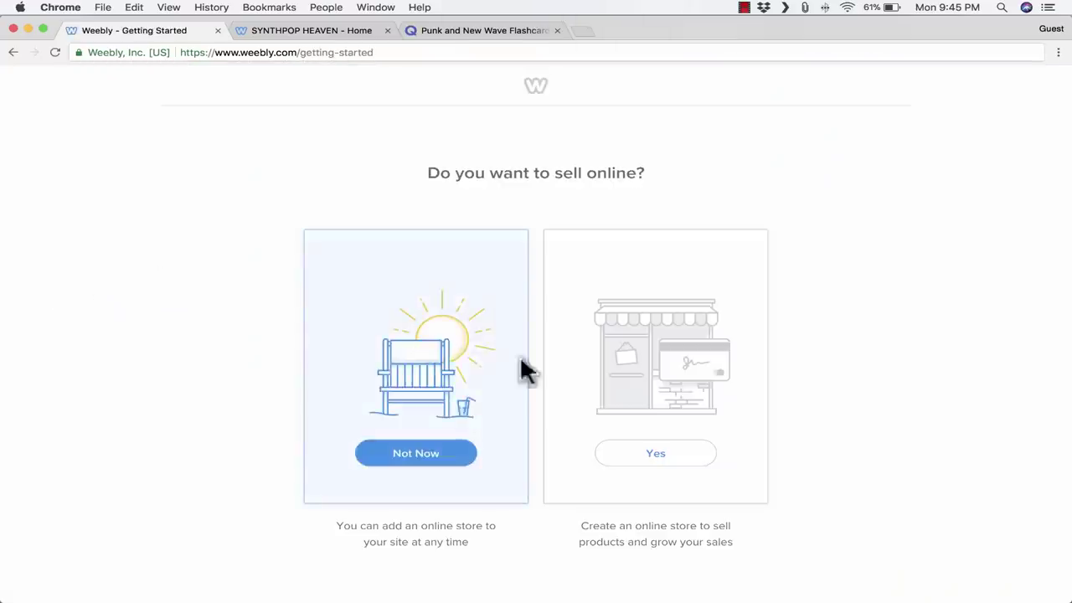